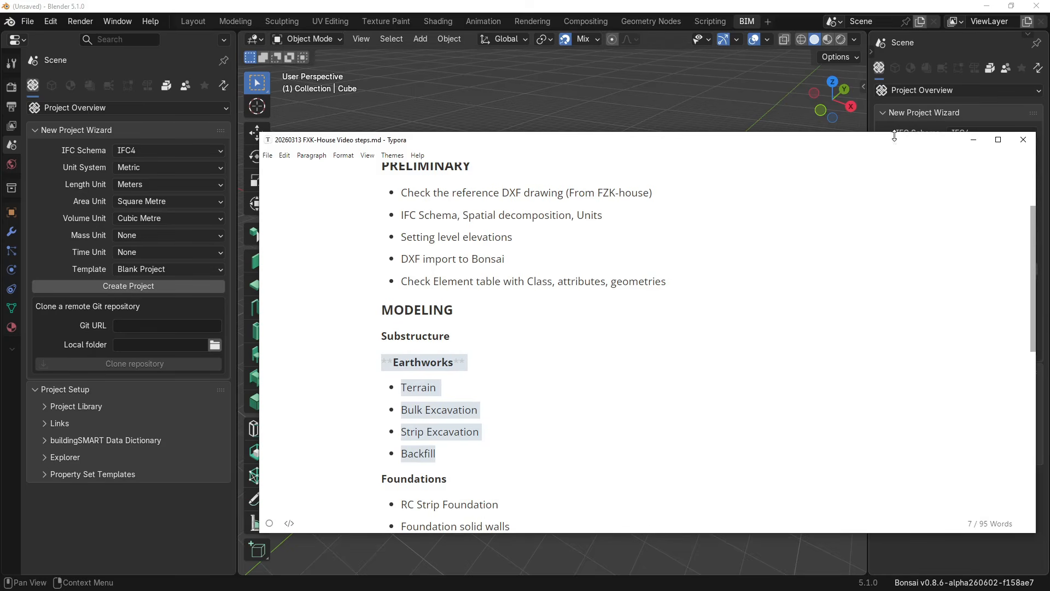
Create a new blank project with the IFC4X3 schema, keeping metric units in metres
click(974, 140)
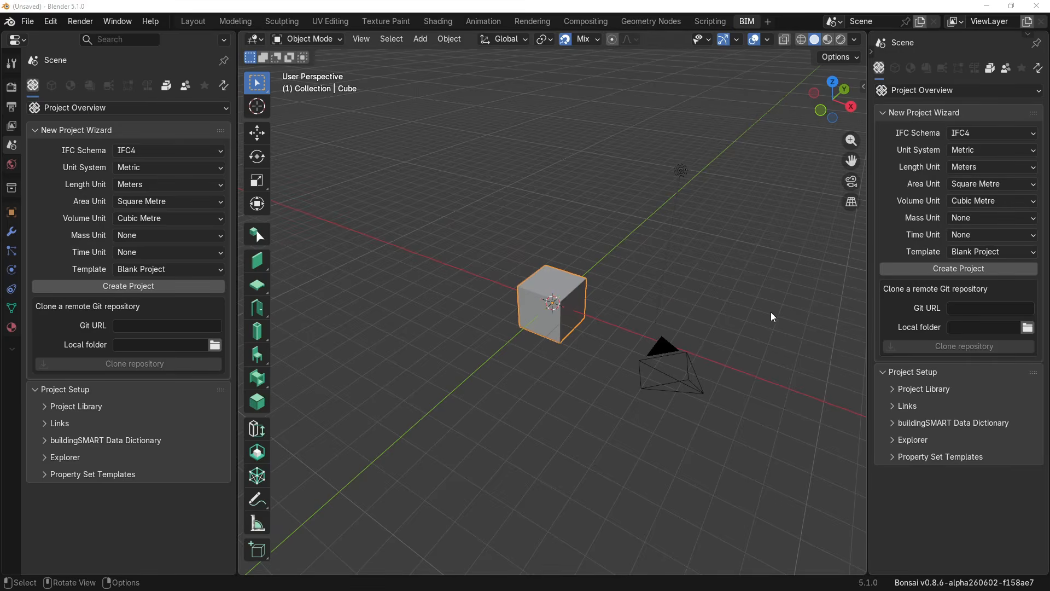
click(1001, 134)
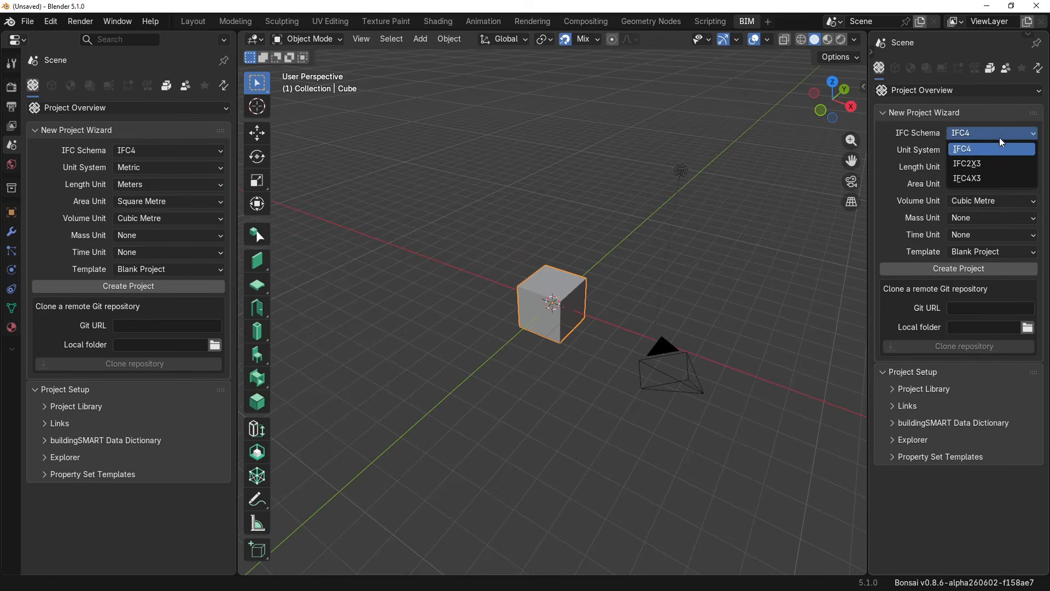
click(1000, 178)
click(978, 267)
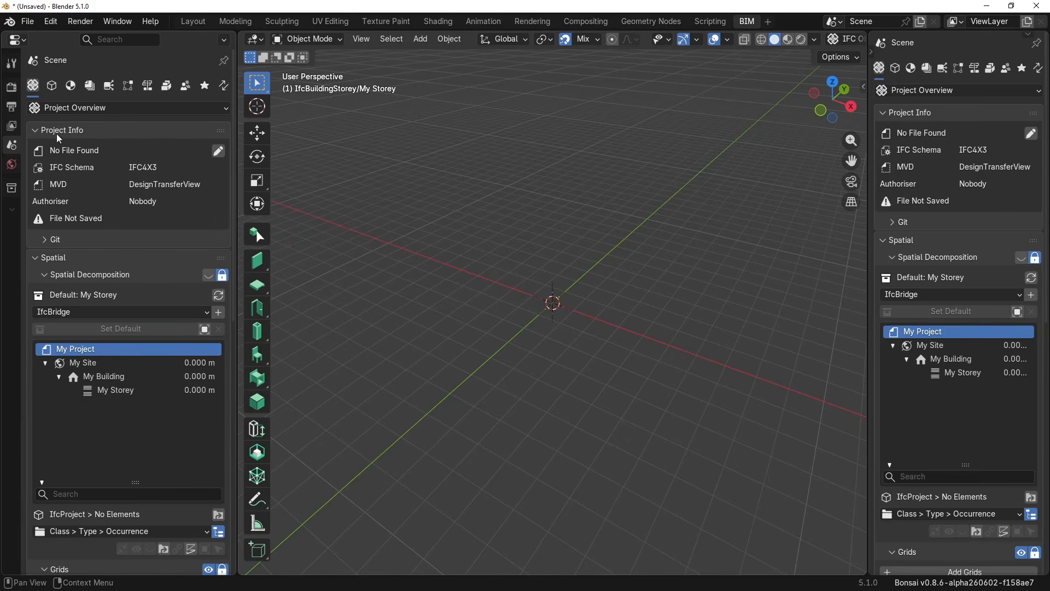
Split the properties area beside the tool shelf to show an Outliner above it, and show Object Information in the other properties area
drag(8, 36, 17, 231)
click(20, 41)
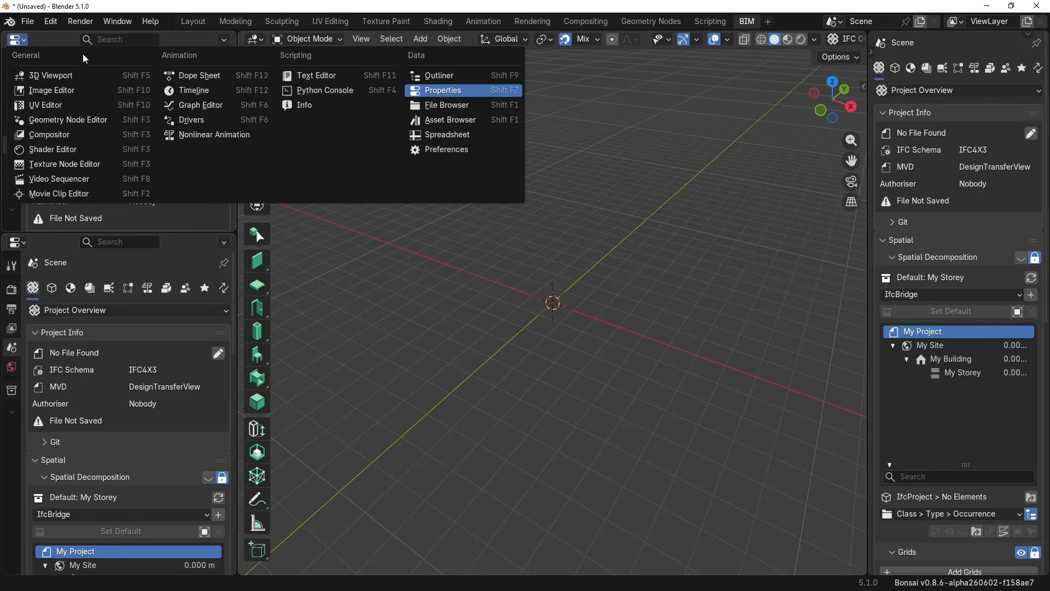
click(430, 73)
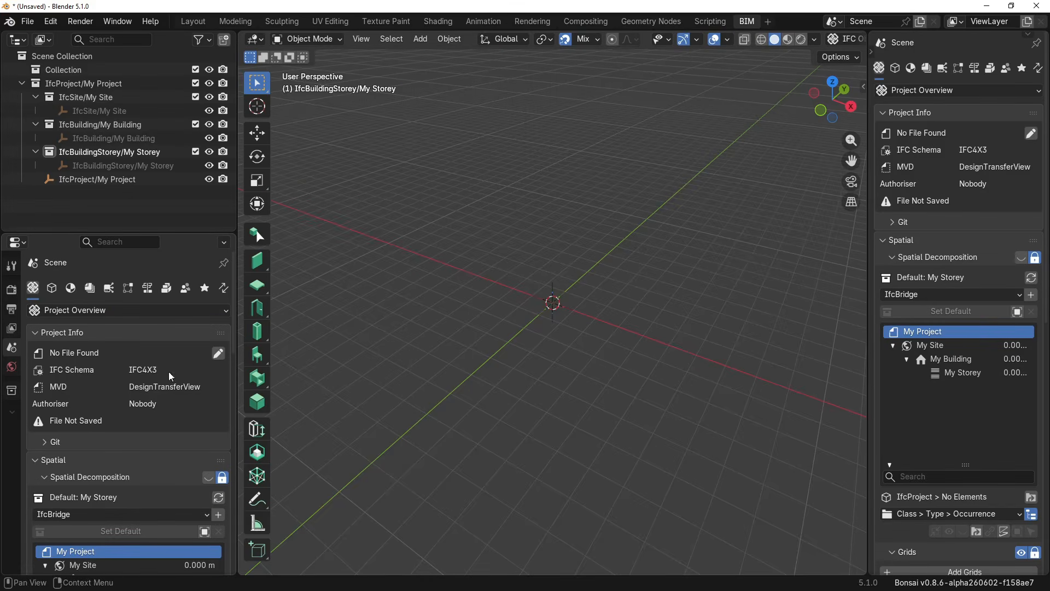
click(896, 68)
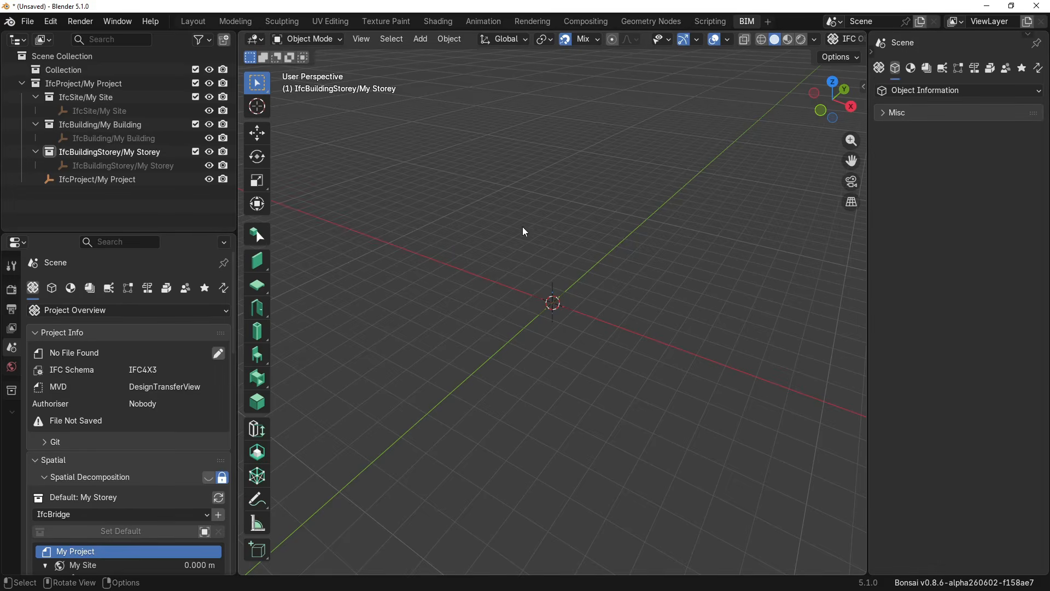
Start adding an IFC element with definition IfcElement, class IfcGeographicElement and predefined type TERRAIN
click(420, 39)
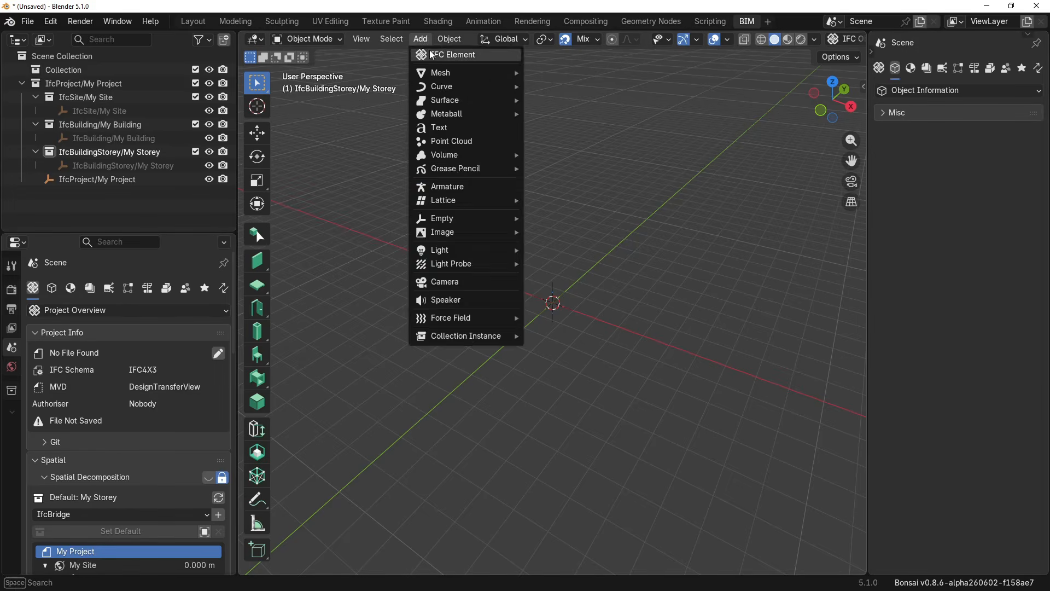
click(435, 54)
click(517, 91)
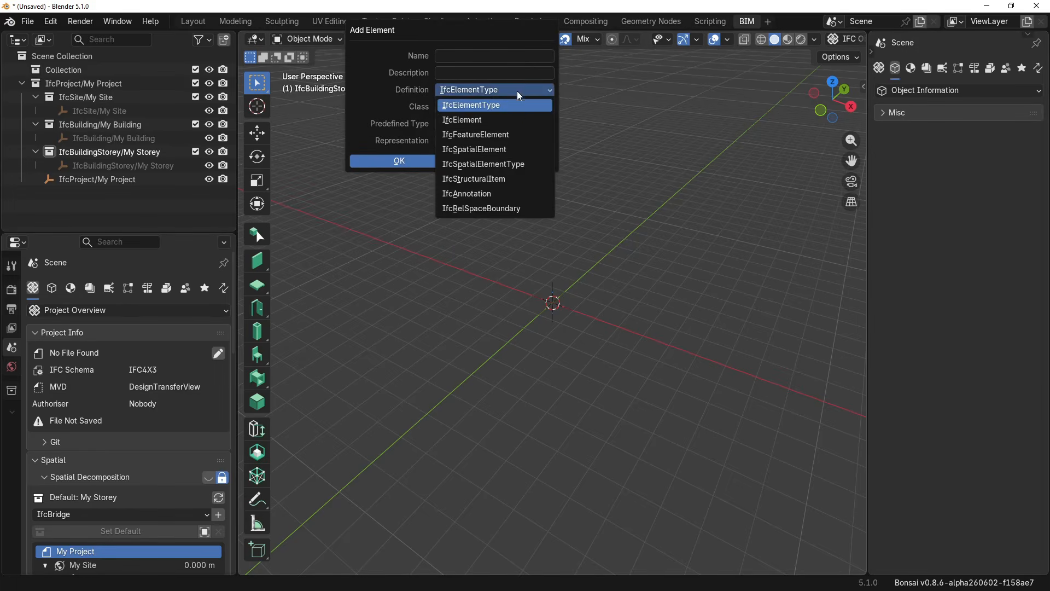
click(519, 117)
click(547, 108)
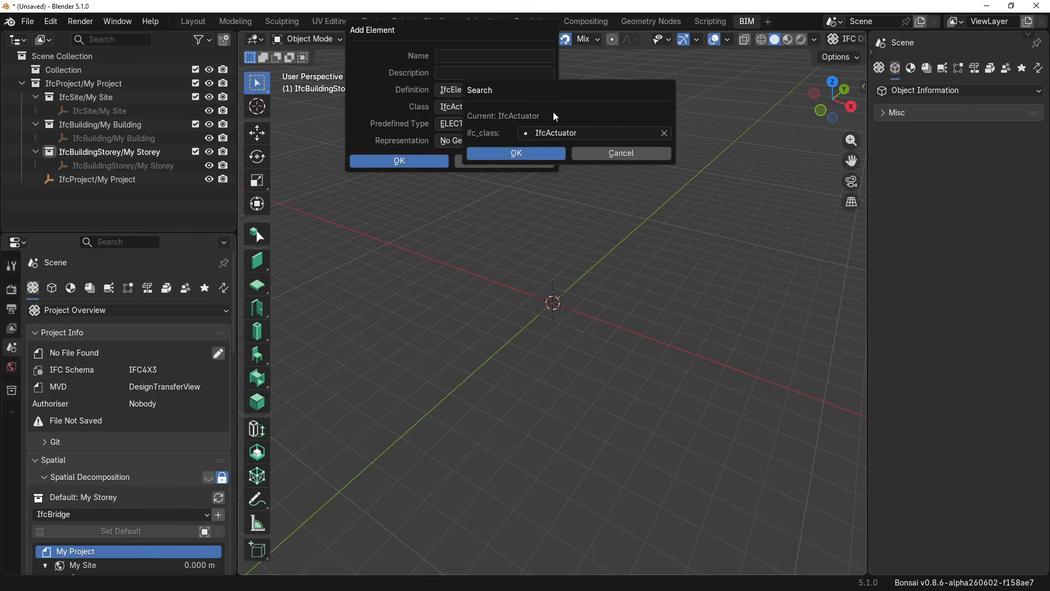
click(572, 132)
text(terr)
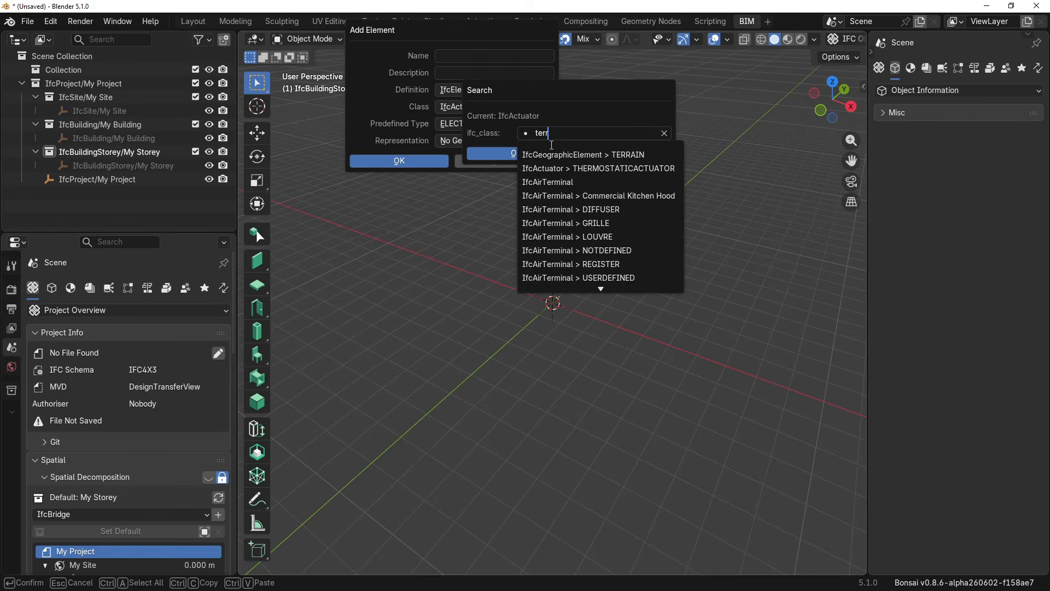
click(570, 155)
click(529, 155)
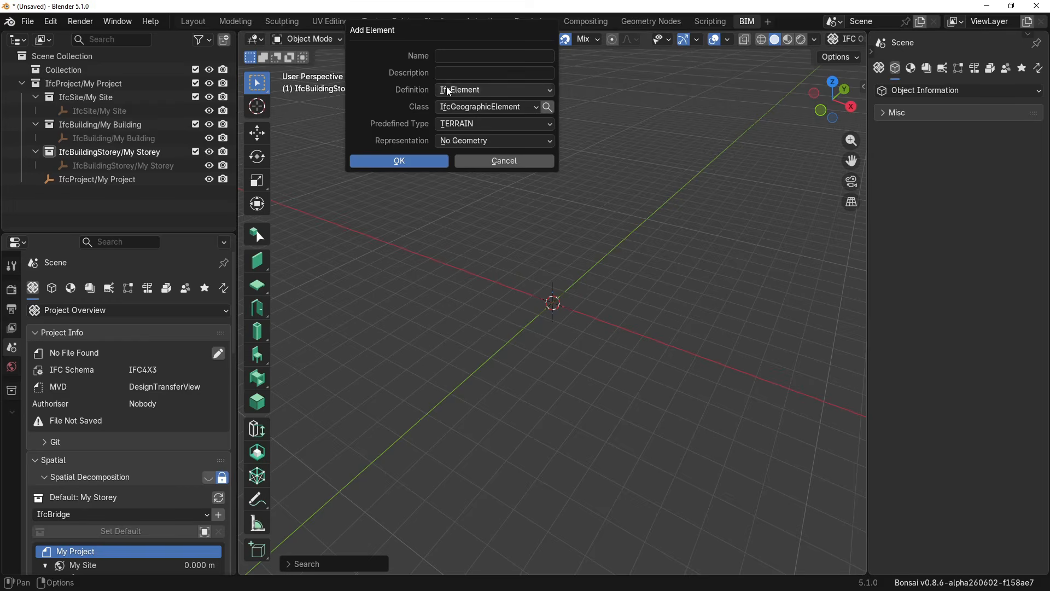
Name the new element TER, set its representation to Custom Extruded Solid and create it
click(449, 58)
text(TER)
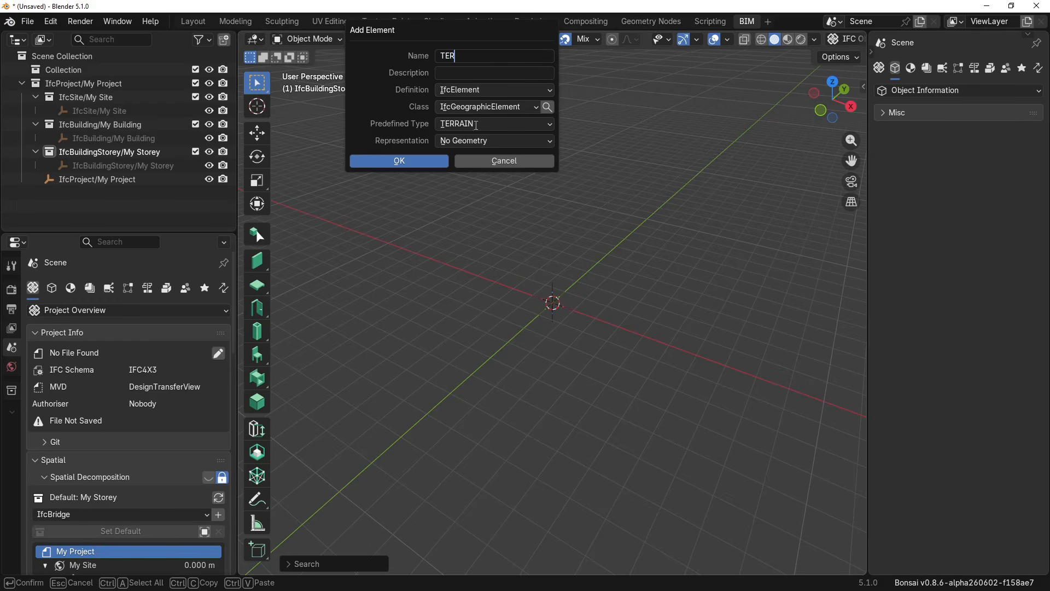
click(475, 143)
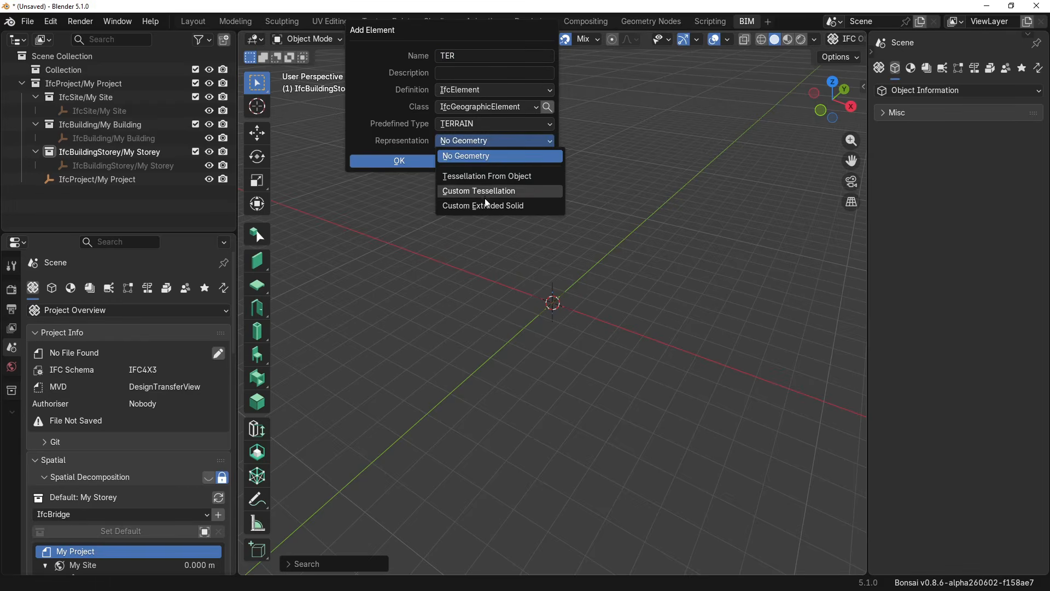
click(509, 208)
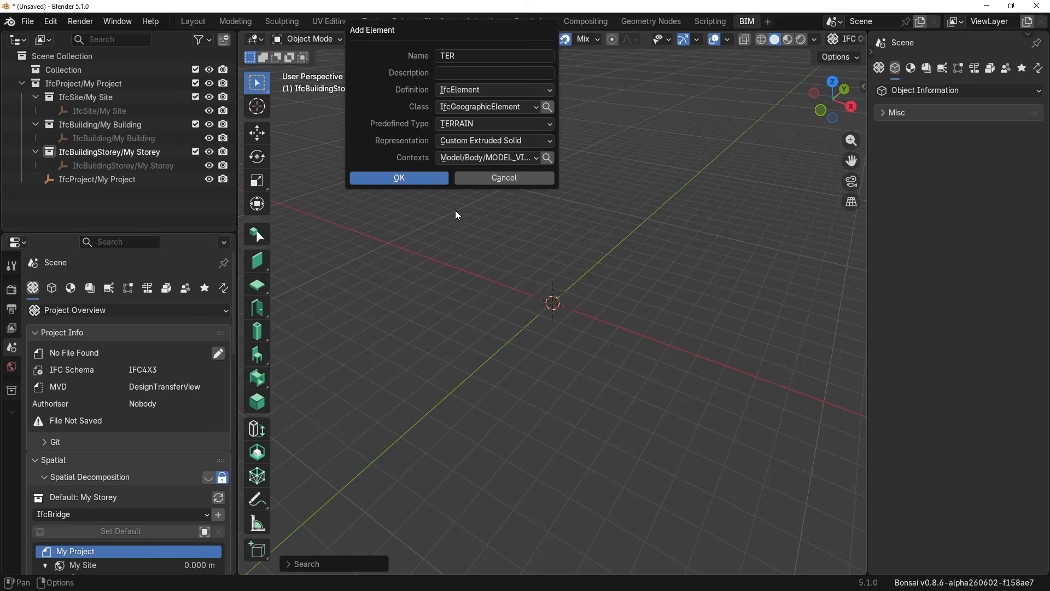
click(379, 182)
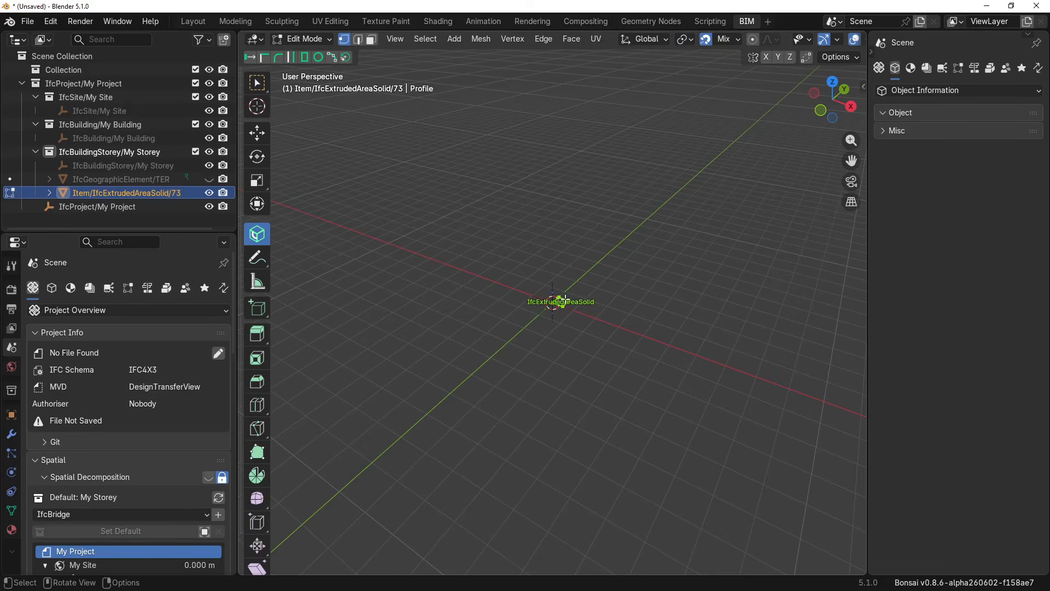
Scale the terrain's extrusion profile up to about 12.8 m square and finish editing the profile
key(s)
click(441, 359)
key(Tab)
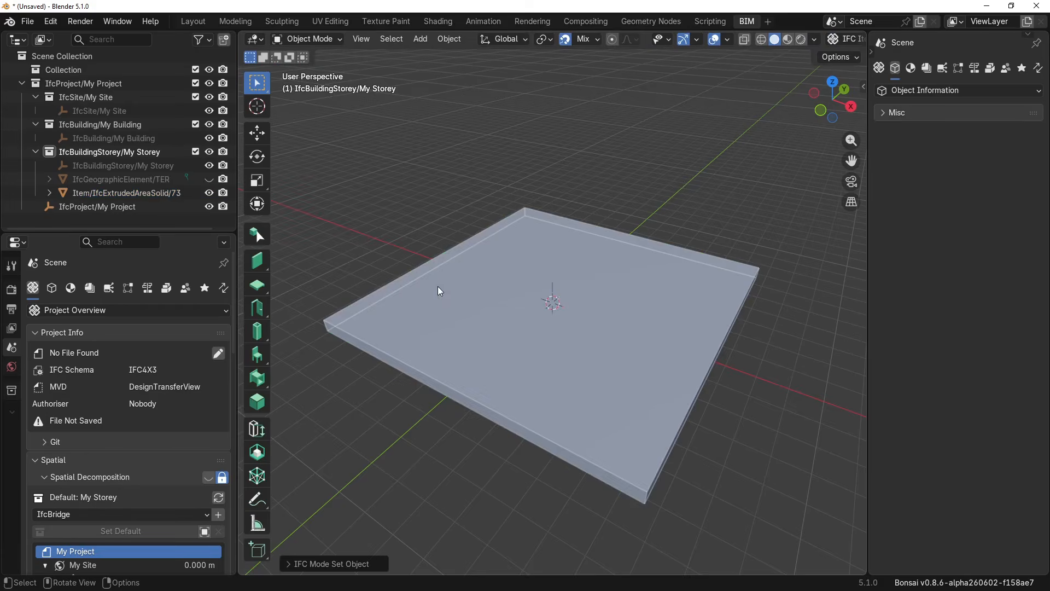
Set the terrain solid's extrusion depth to 2 m, apply it and leave item editing
click(422, 286)
click(414, 291)
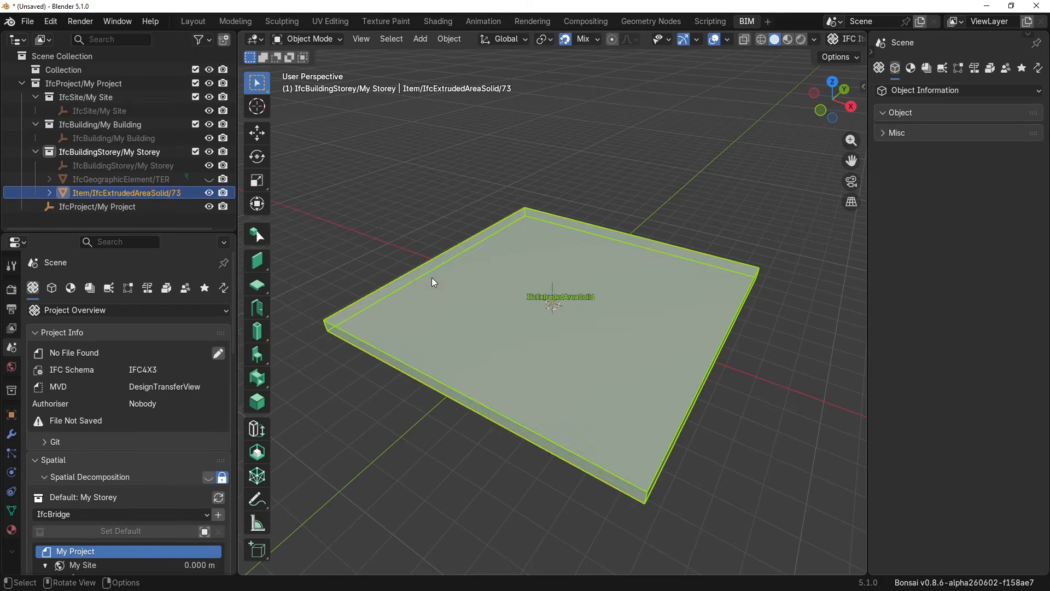
click(257, 402)
click(711, 58)
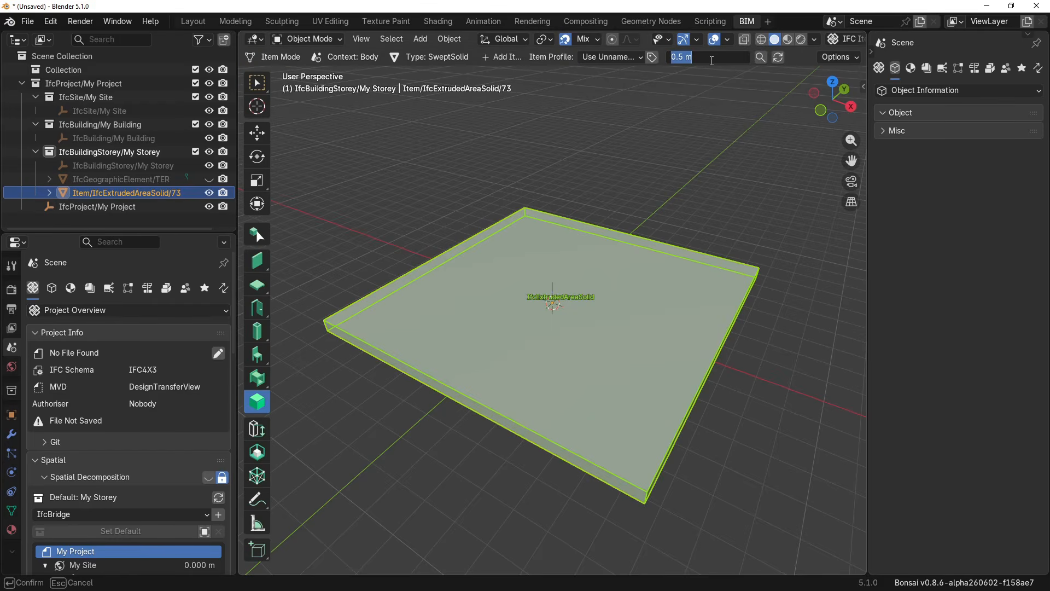
text(2)
key(Return)
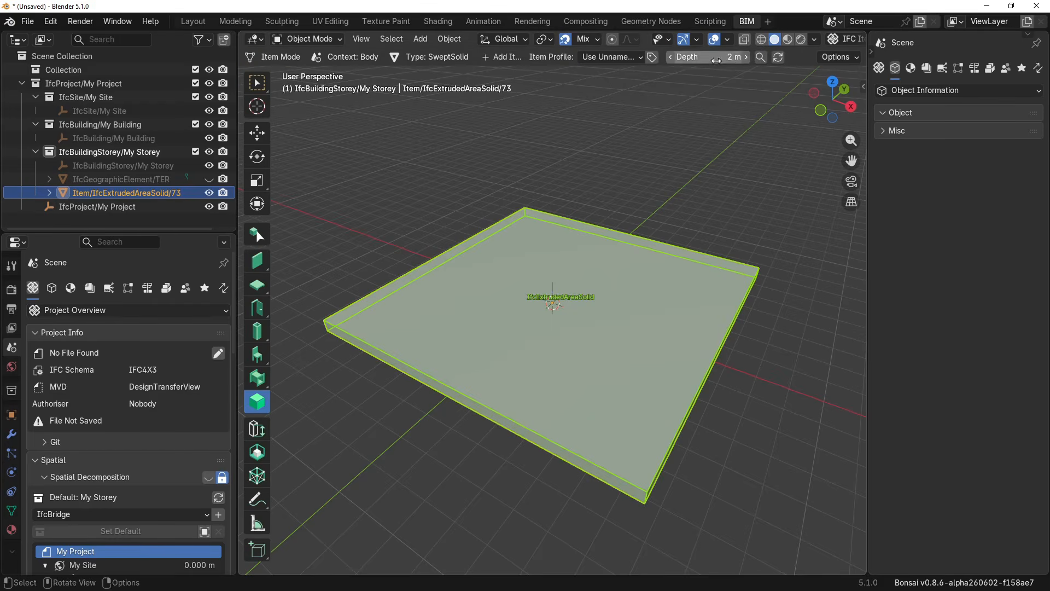
click(778, 57)
click(685, 149)
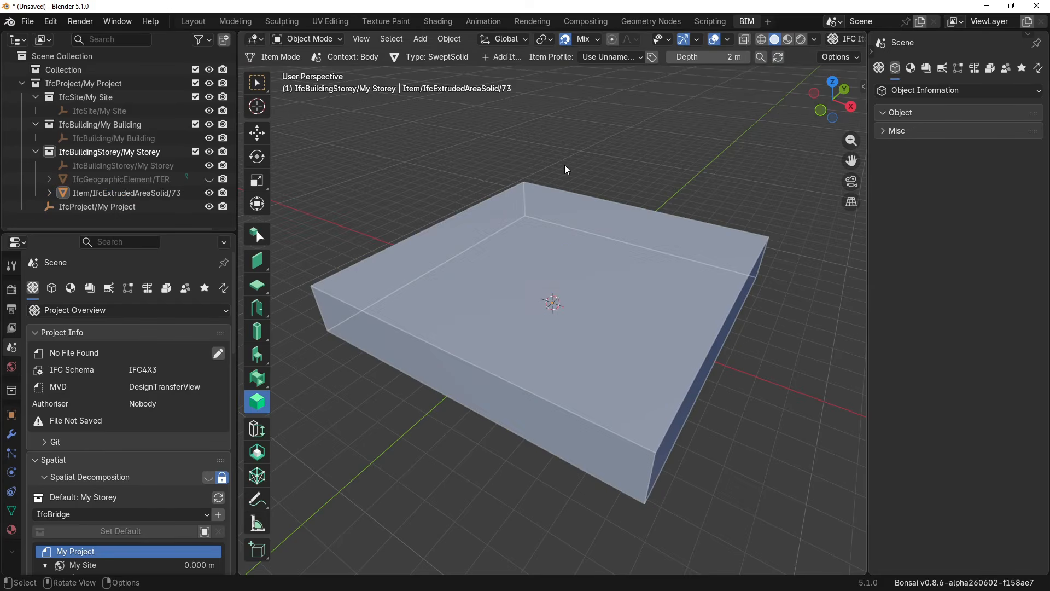
click(514, 198)
Turn on the Screencast Keys display in the 3D viewport
key(n)
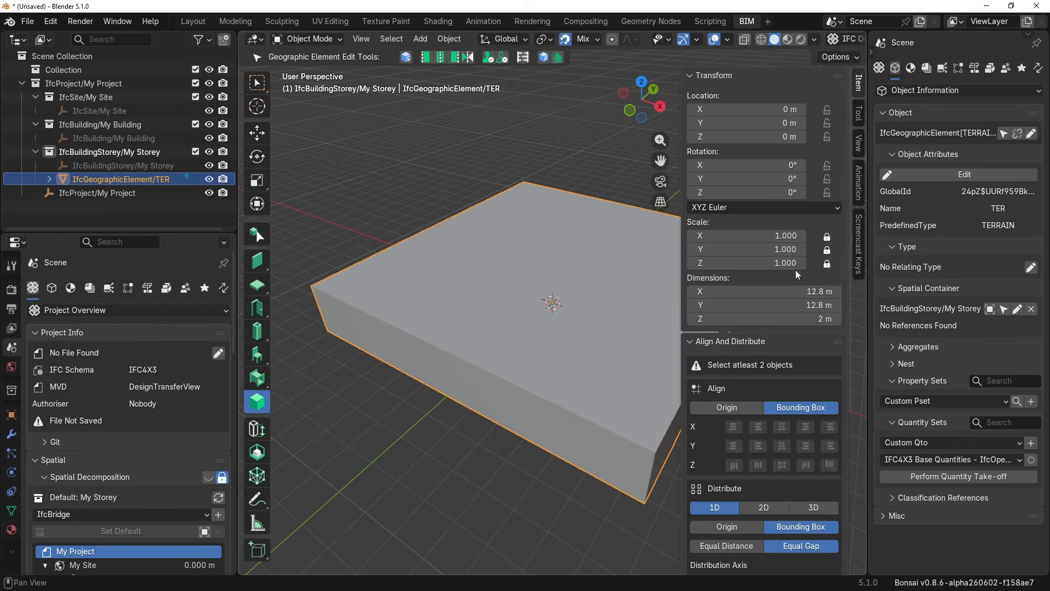
click(857, 236)
click(618, 100)
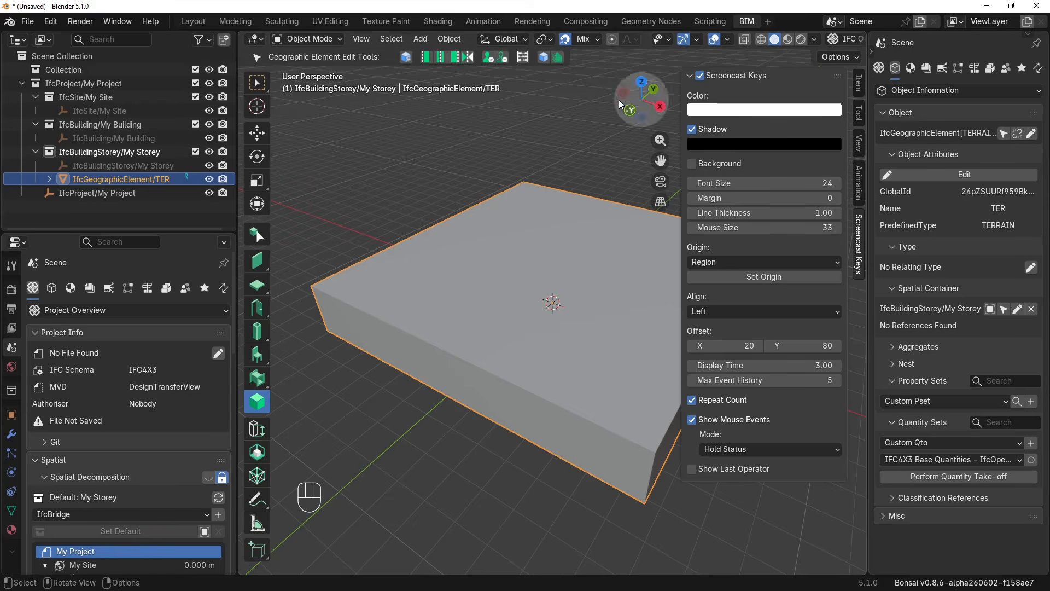
key(n)
Select the terrain element and widen the object properties area so its attributes are readable in full
scroll(589, 203, down, 2)
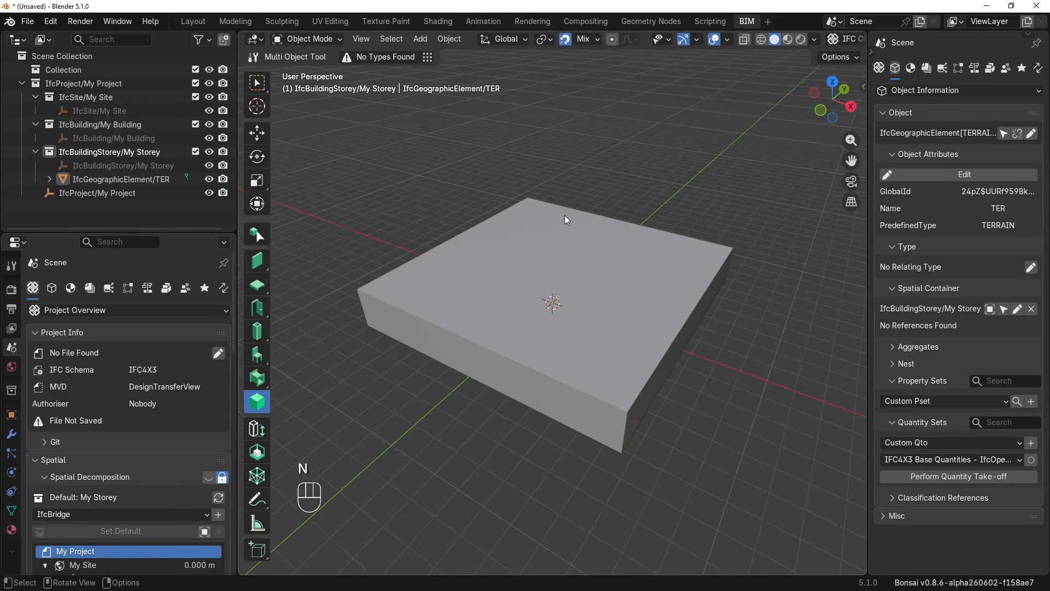
click(526, 324)
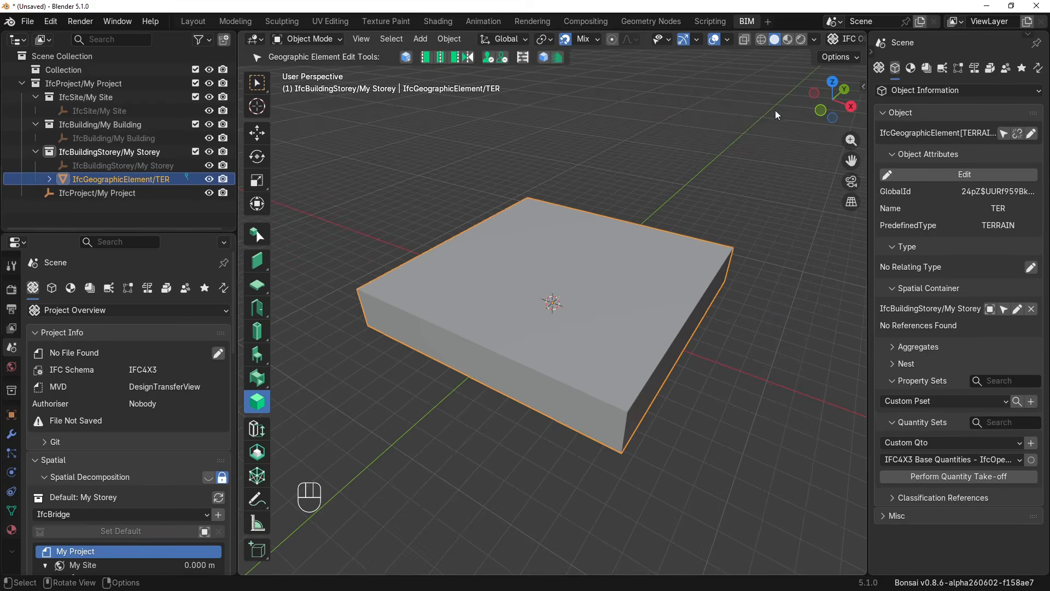
drag(870, 109, 786, 110)
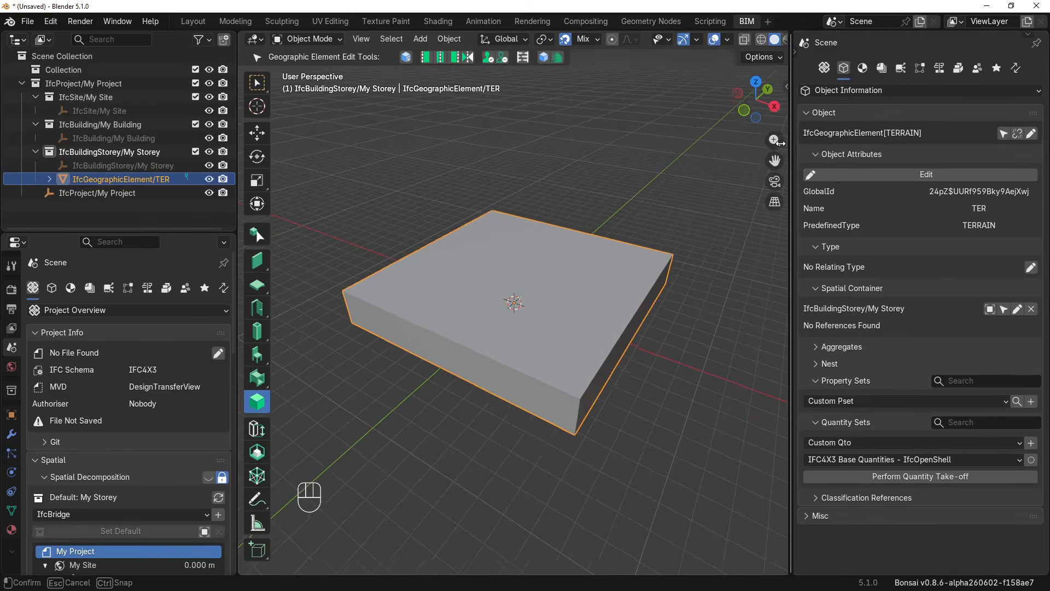
drag(786, 263, 816, 269)
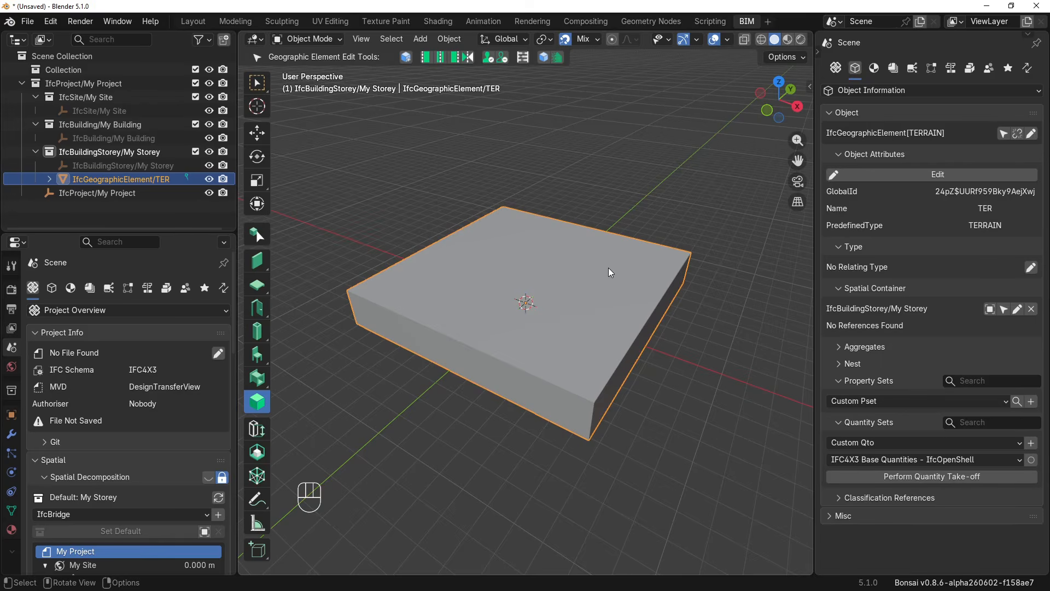
Place the 3D cursor on the terrain's upper surface and add an opening element there
middle_drag(583, 243, 576, 261)
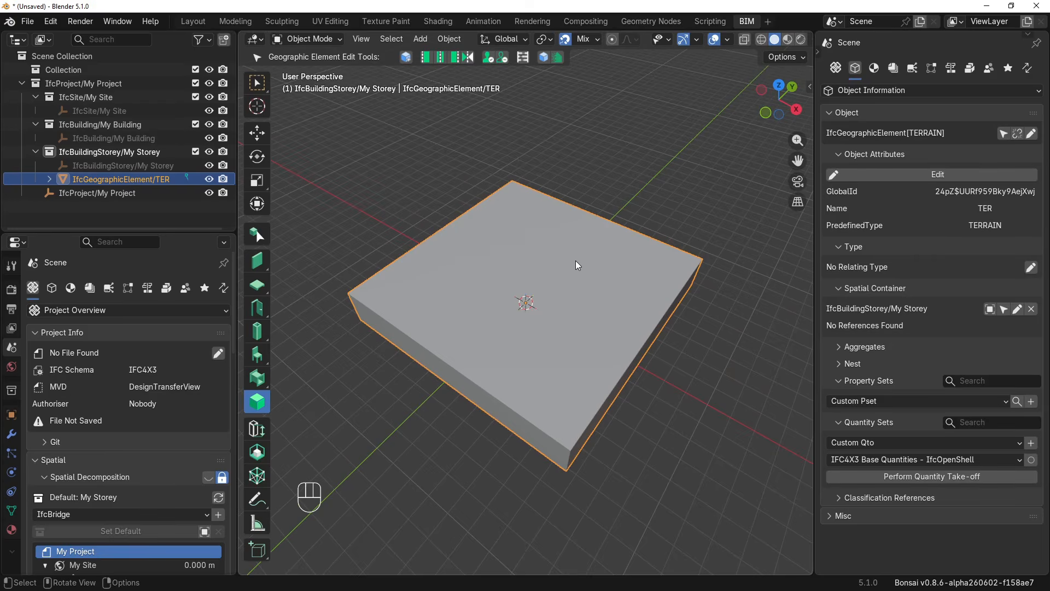
shift+right_drag(508, 278, 459, 278)
key(shift+o)
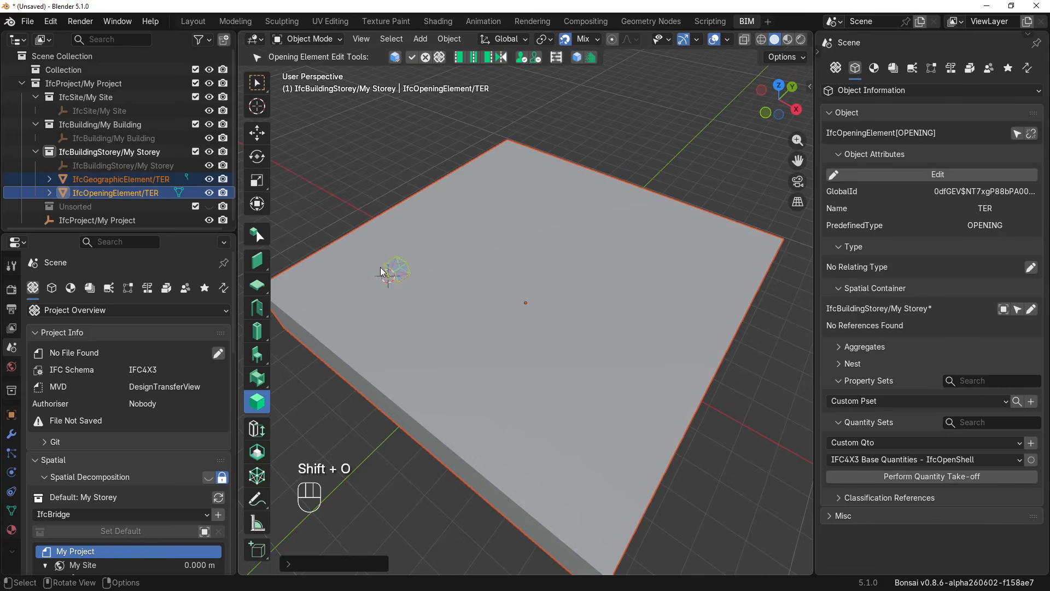
In front view, move the opening down along Z so its upper face aligns with the terrain's upper surface
key(KP_1)
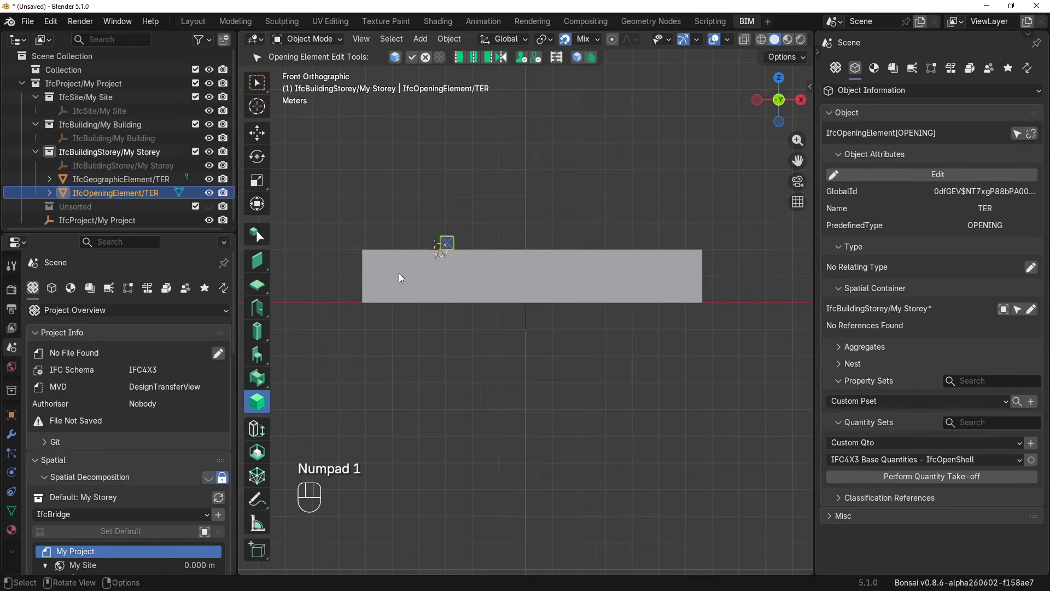
key(g)
key(b)
key(z)
click(419, 203)
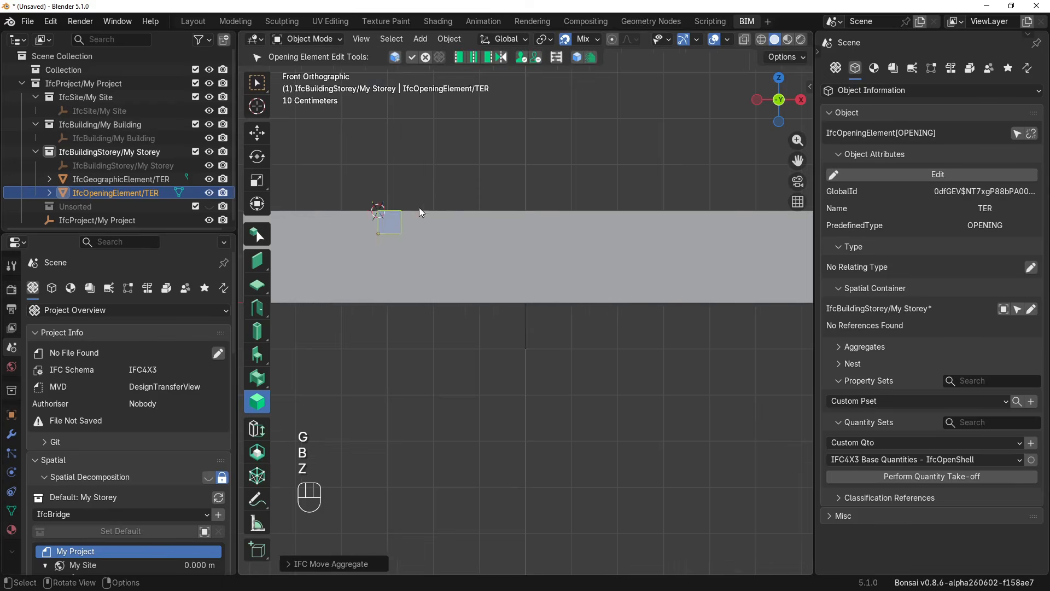
Apply the opening to the terrain so that it cuts the solid, and hide the opening element
scroll(460, 179, down, 2)
middle_drag(460, 179, 429, 246)
click(437, 241)
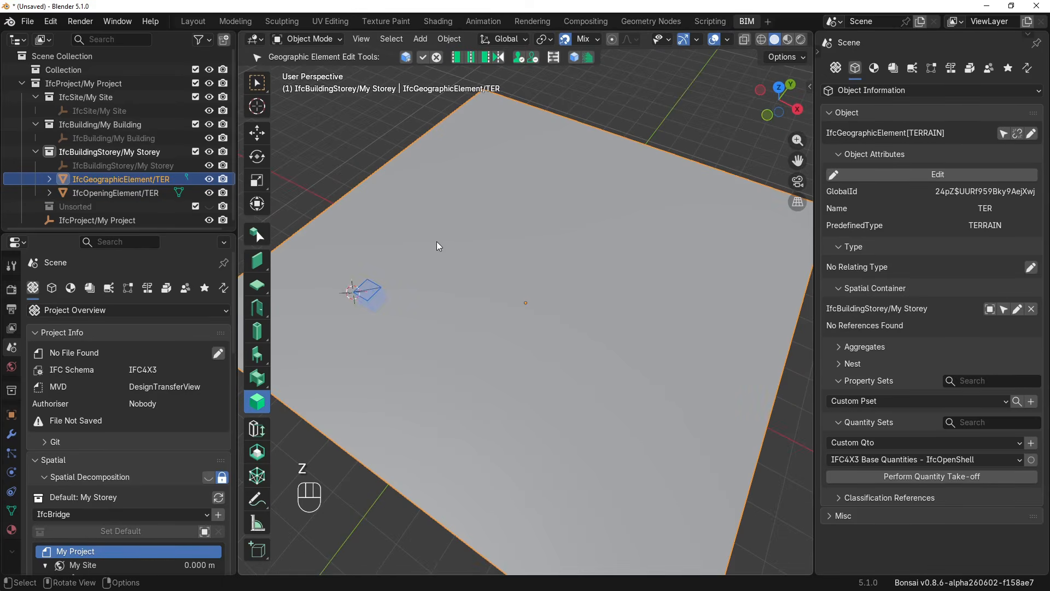
key(alt+o)
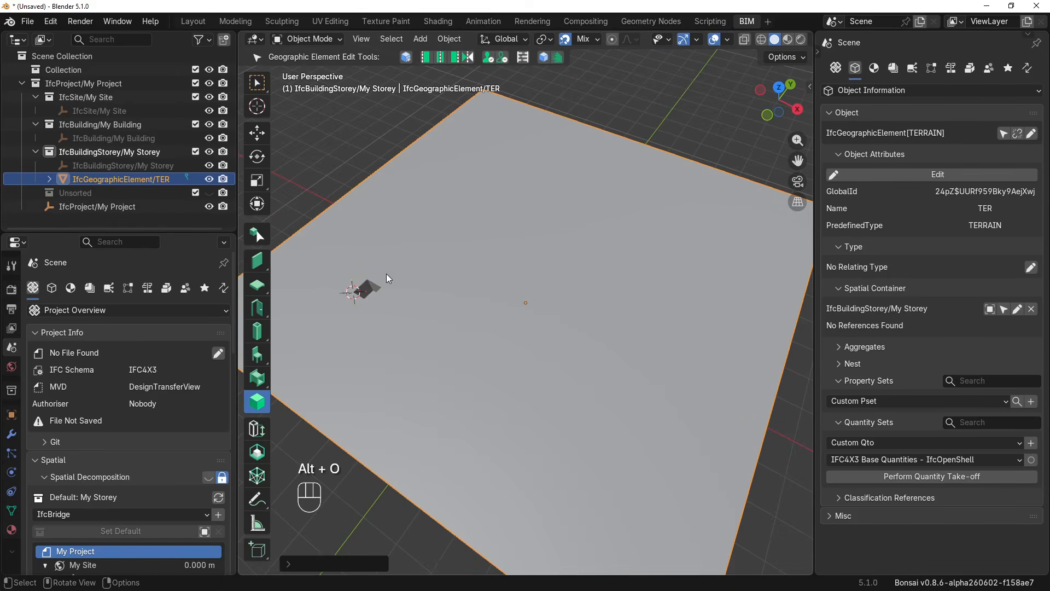
Show the terrain's opening element again and delete it
key(alt+o)
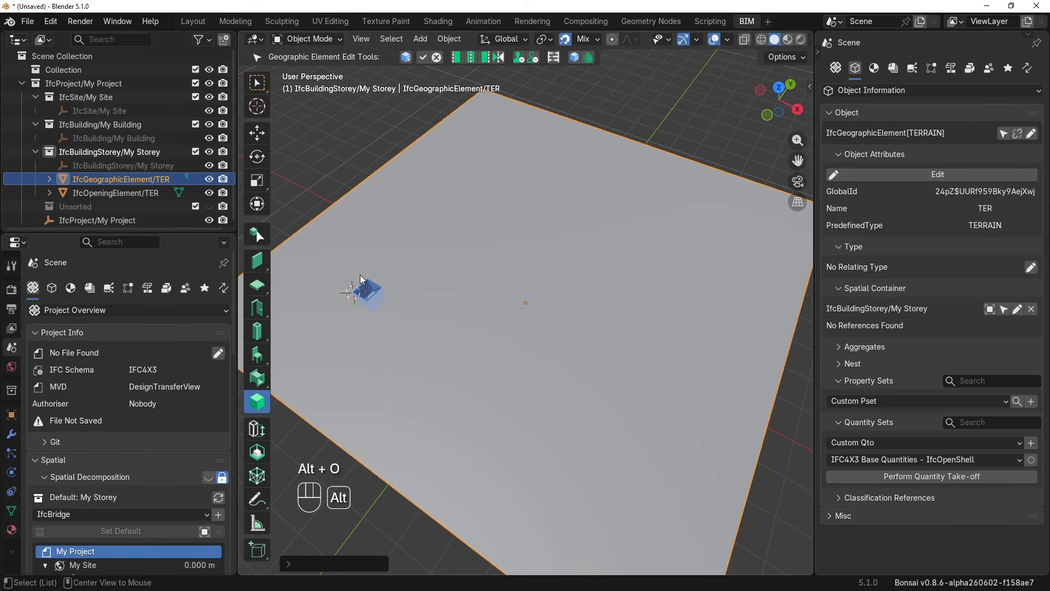
click(130, 195)
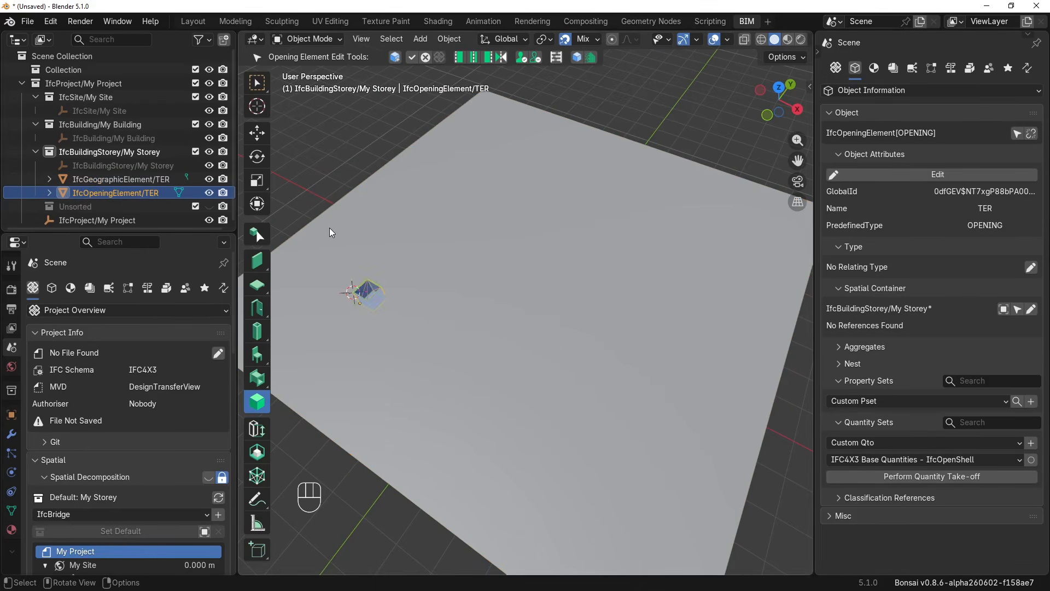
key(Delete)
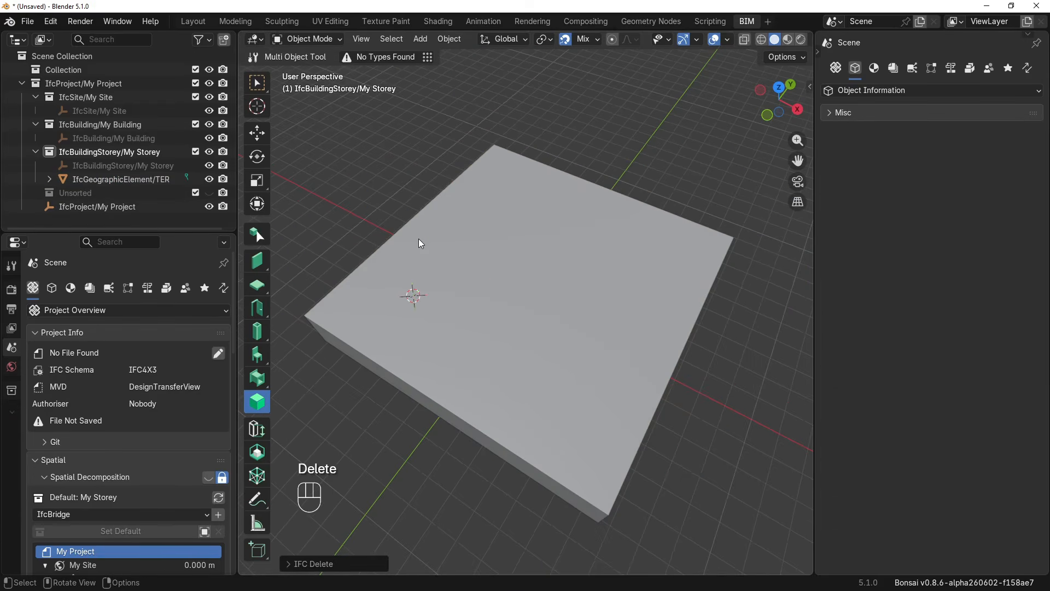
Place the 3D cursor on the terrain's upper surface and set up a new feature element of class IfcEarthworksCut for the terrain
shift+right_click(495, 285)
click(500, 171)
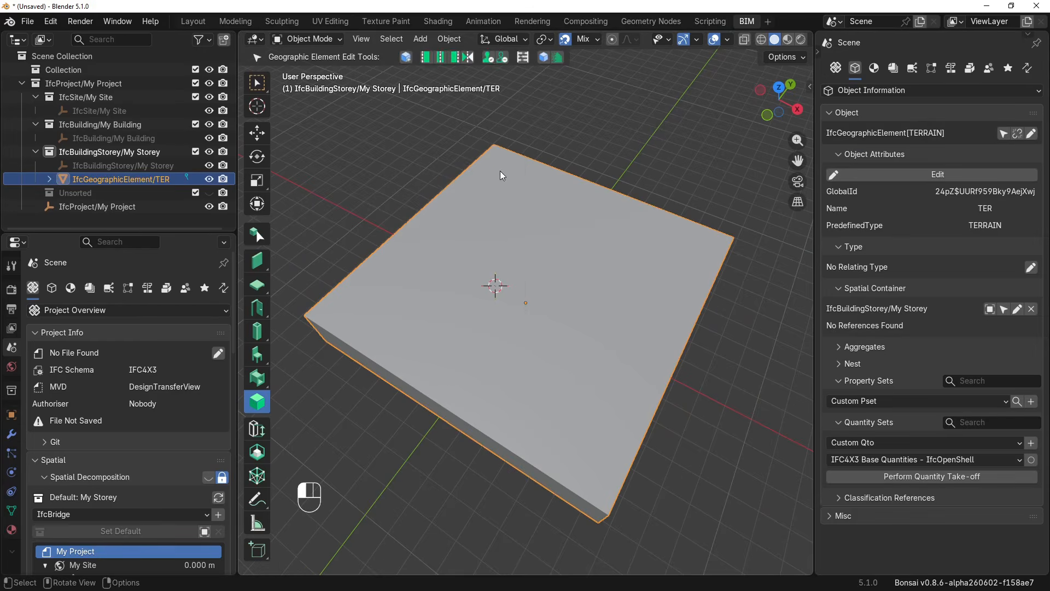
click(421, 39)
click(438, 54)
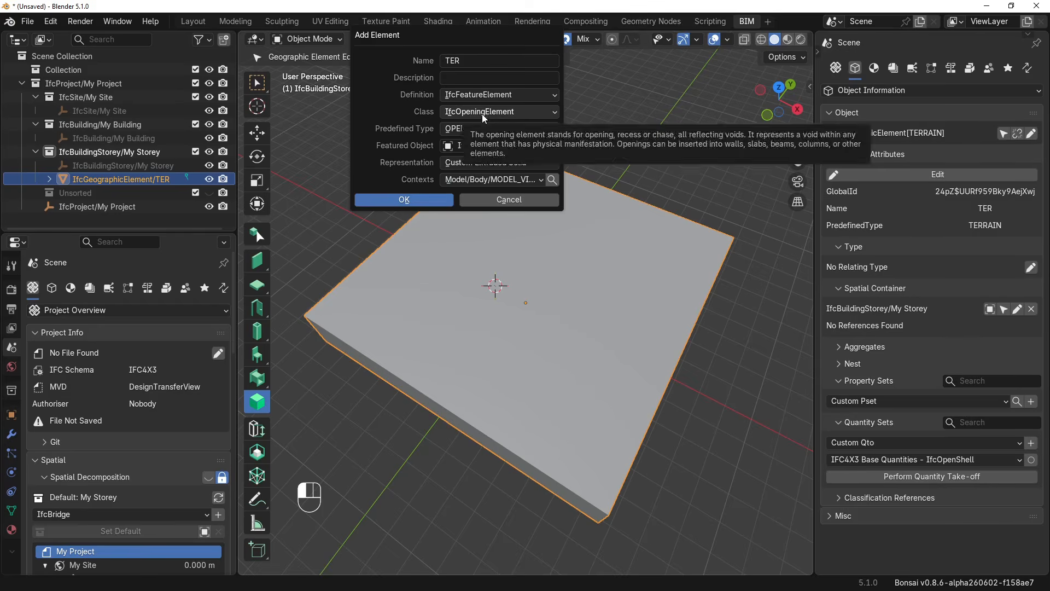
click(490, 96)
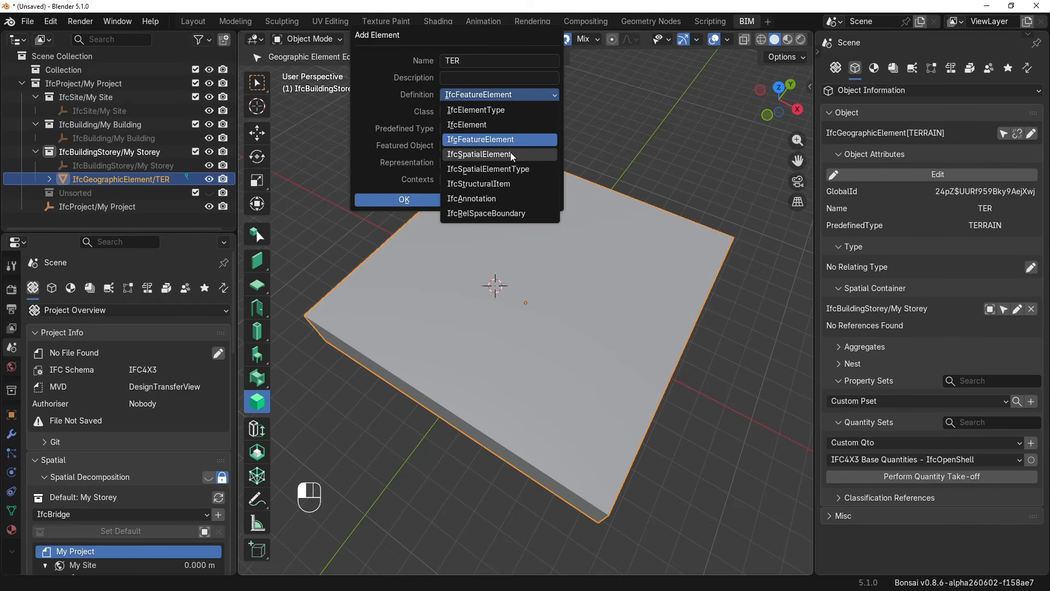
click(495, 139)
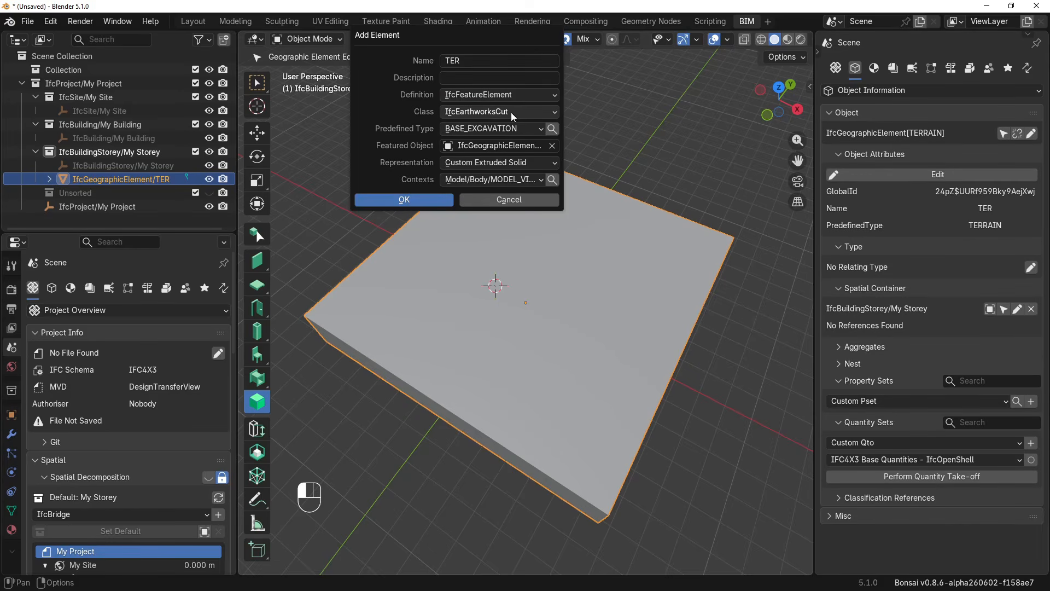
click(511, 113)
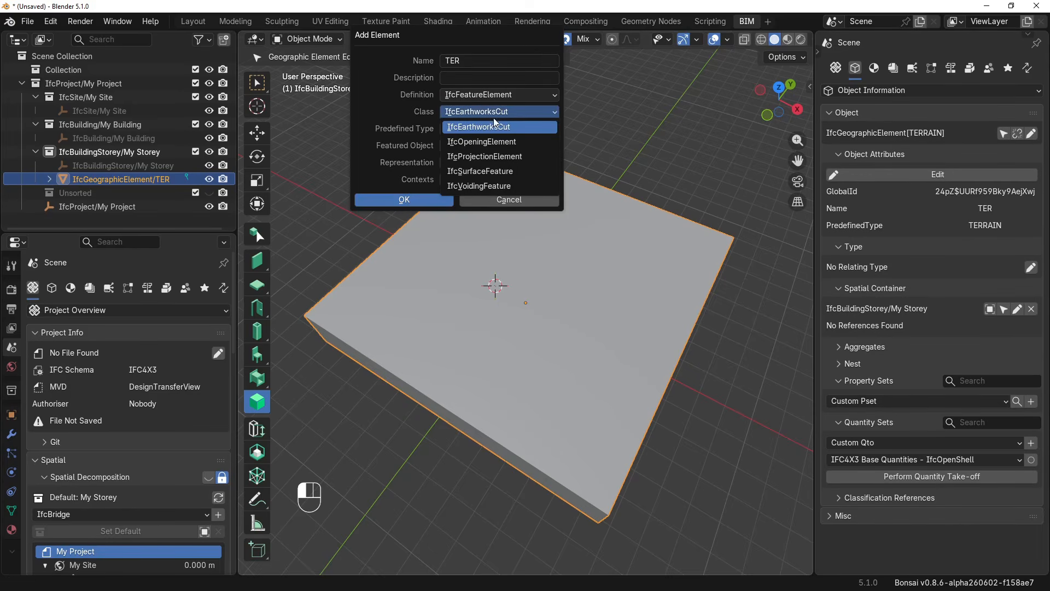
click(501, 128)
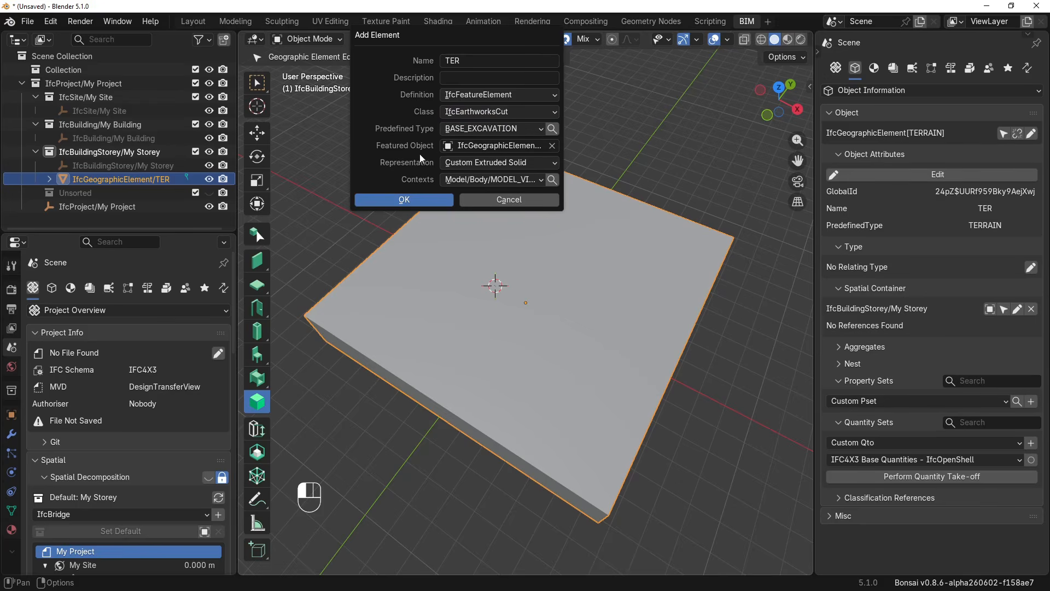
Name the earthworks cut EXC-bulk, keep the Custom Extruded Solid representation, and create it
click(490, 164)
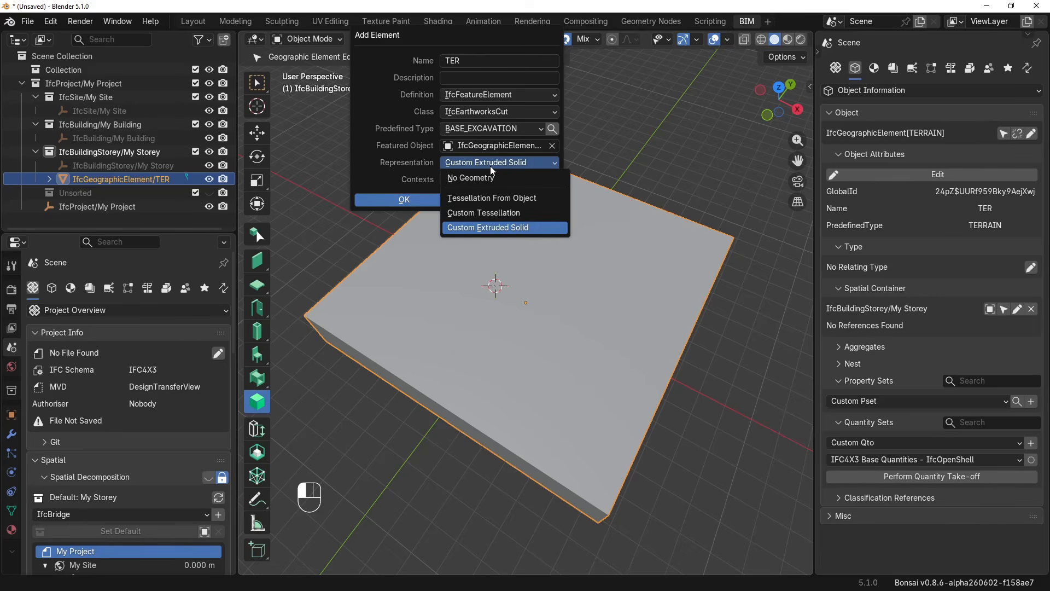
click(493, 227)
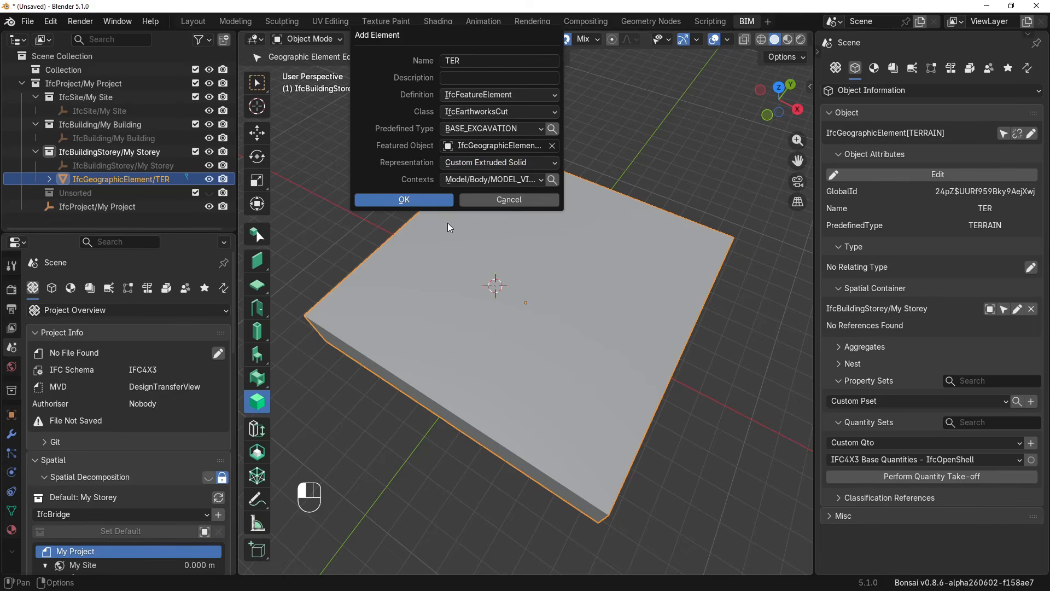
click(479, 65)
text(EXC-bulk)
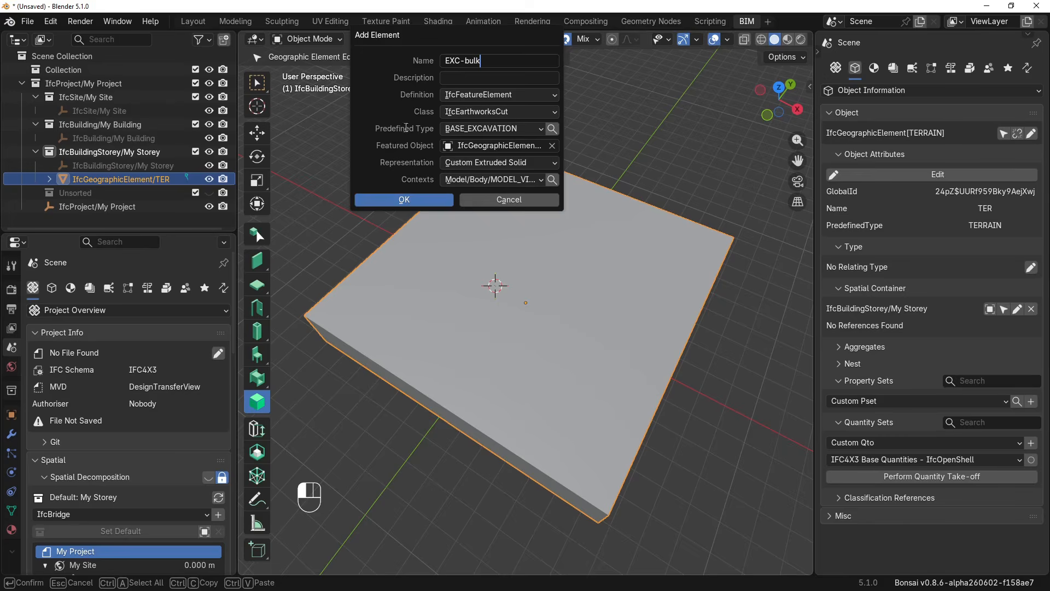
click(412, 200)
click(410, 202)
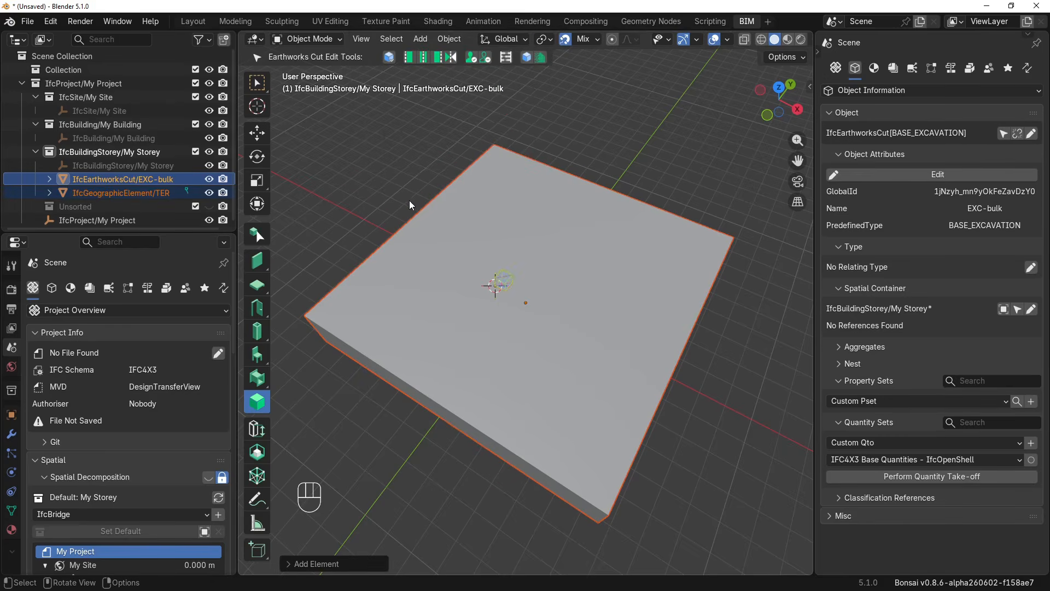
Open the EXC-bulk cut's extrusion profile for editing and move its +X side edge 3.5 m along X
click(116, 196)
click(121, 181)
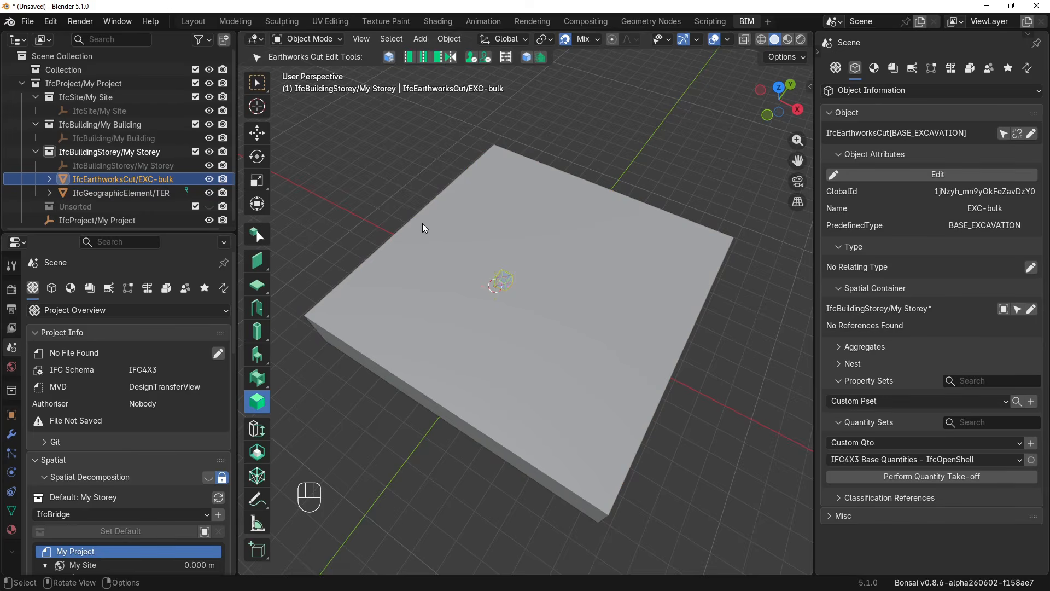
key(KP_Decimal)
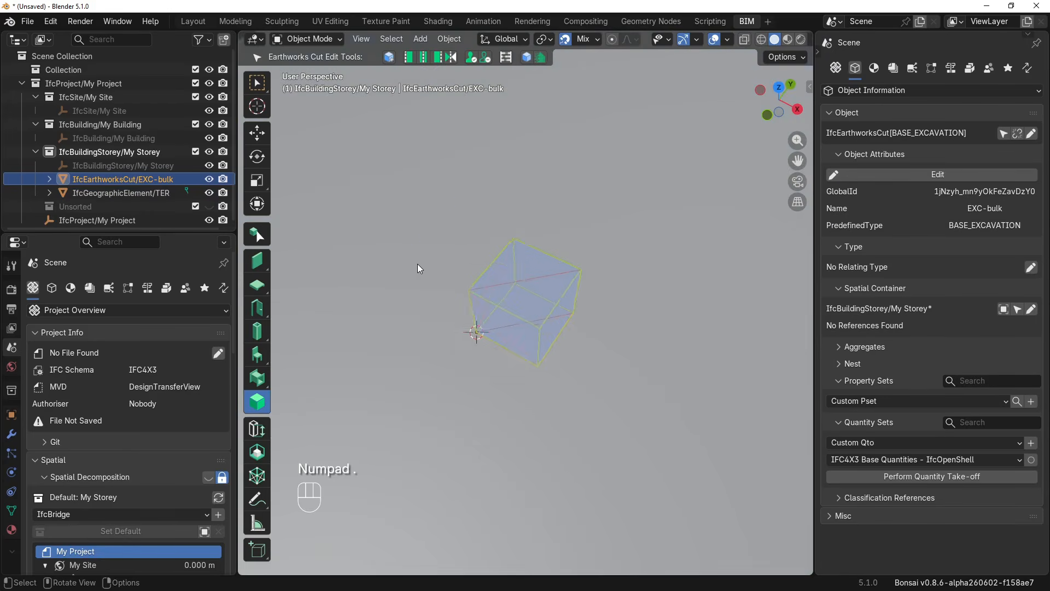
key(Tab)
key(Tab)
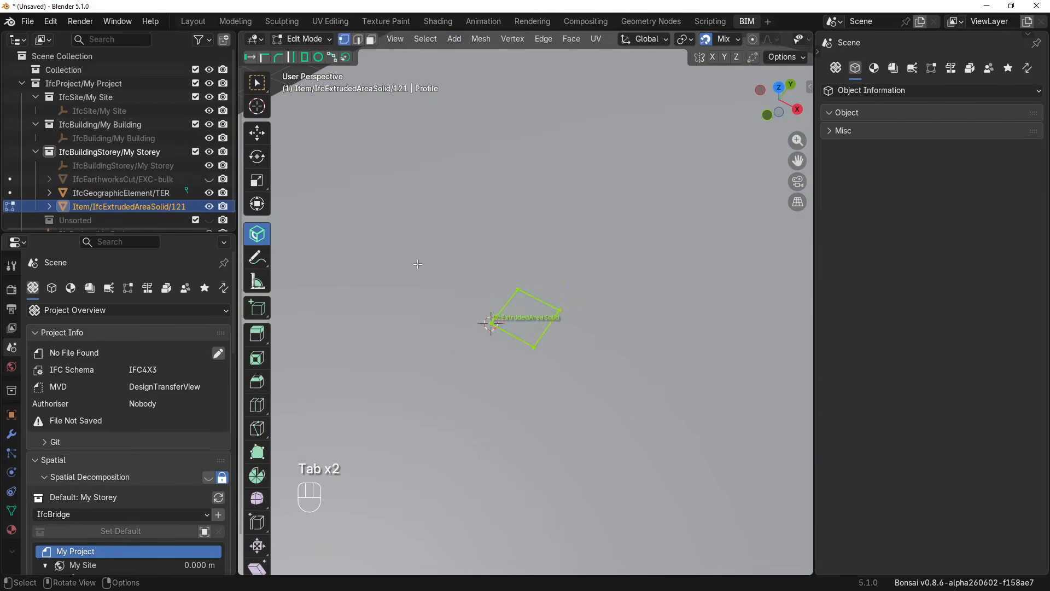
key(2)
click(535, 317)
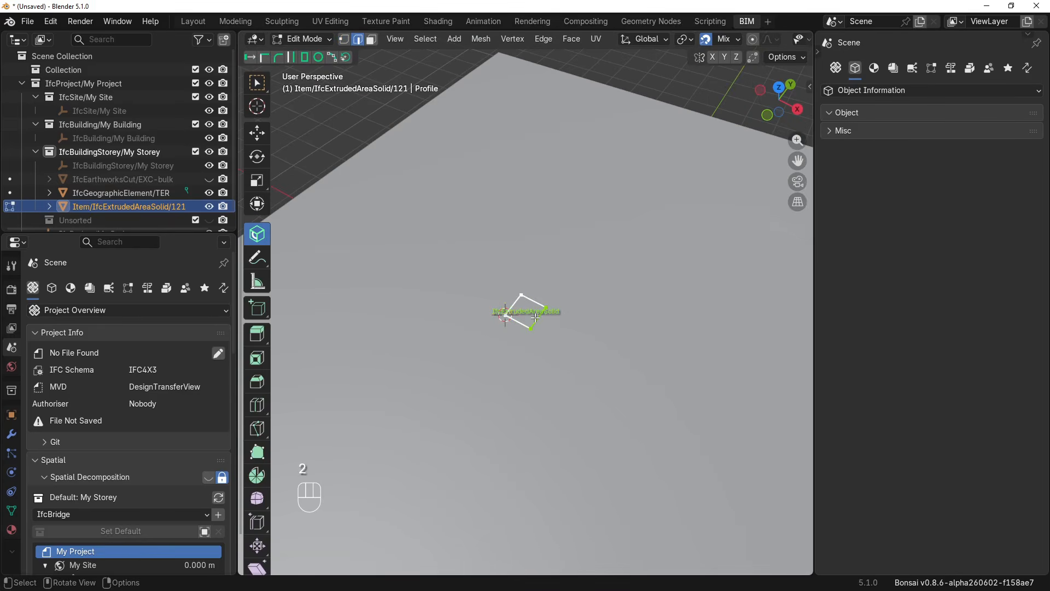
key(g)
key(x)
key(KP_3)
key(KP_Decimal)
key(KP_5)
key(KP_Enter)
Move the profile's +Y side edge 3.5 m along Y and finish editing the cut's geometry
click(535, 318)
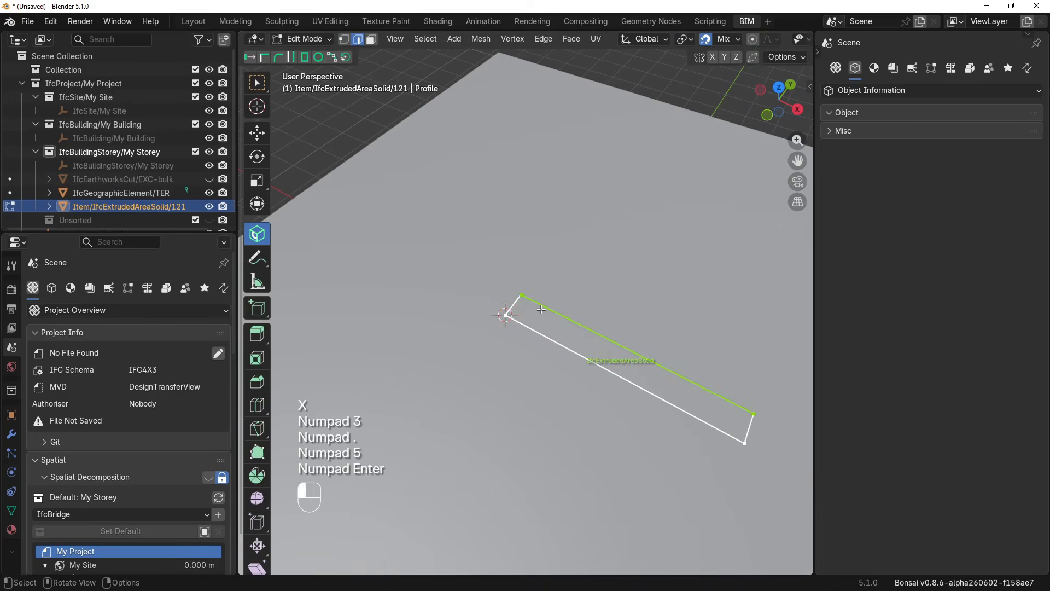
key(g)
key(y)
key(KP_3)
key(KP_Decimal)
key(KP_5)
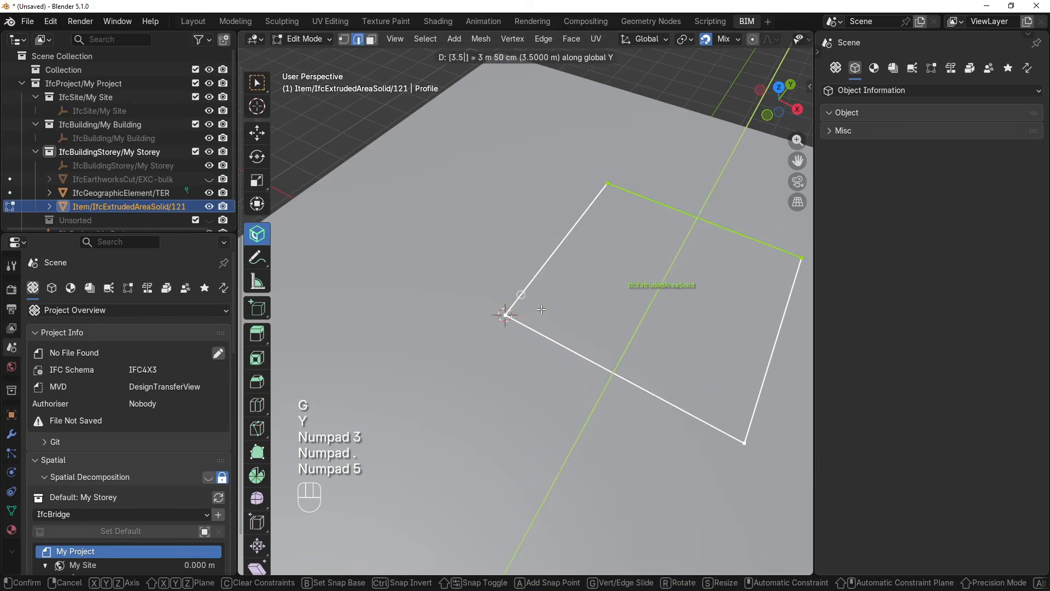
key(KP_Enter)
key(Tab)
scroll(540, 309, down, 6)
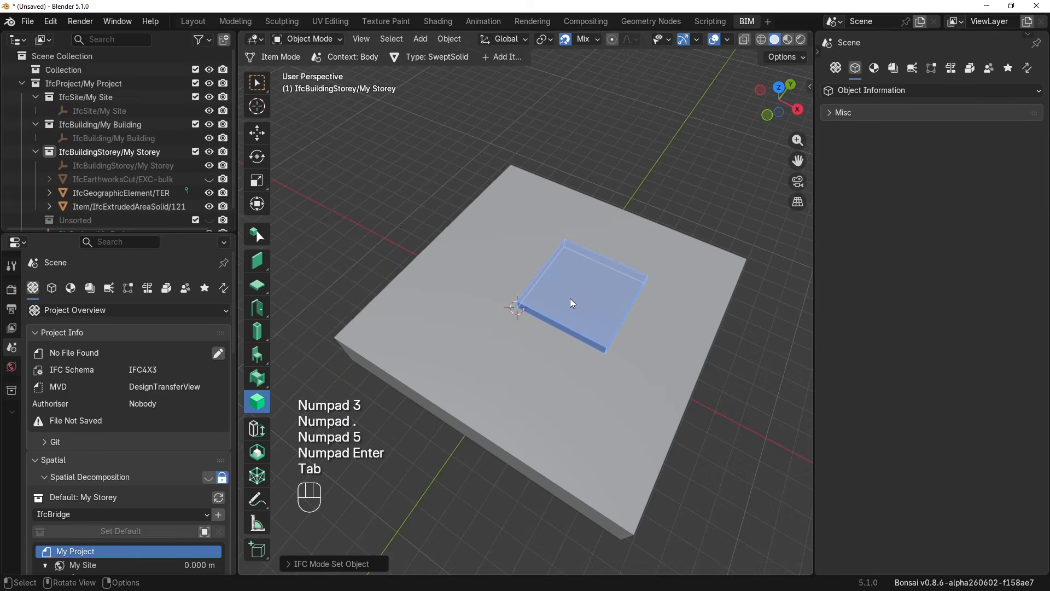
key(Tab)
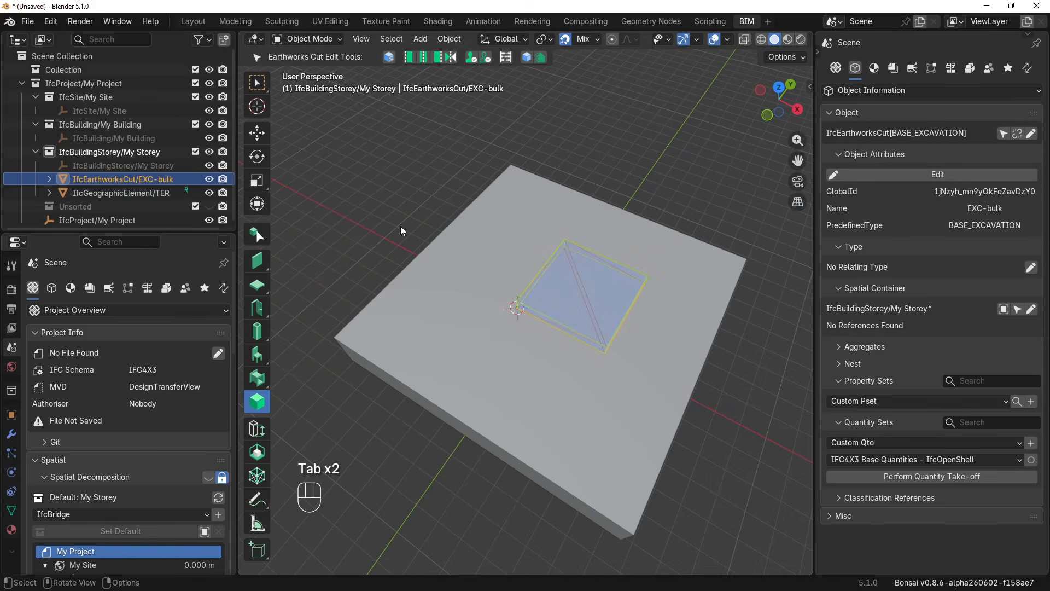
Hide the EXC-bulk cut and show it again from the selected terrain
key(alt+o)
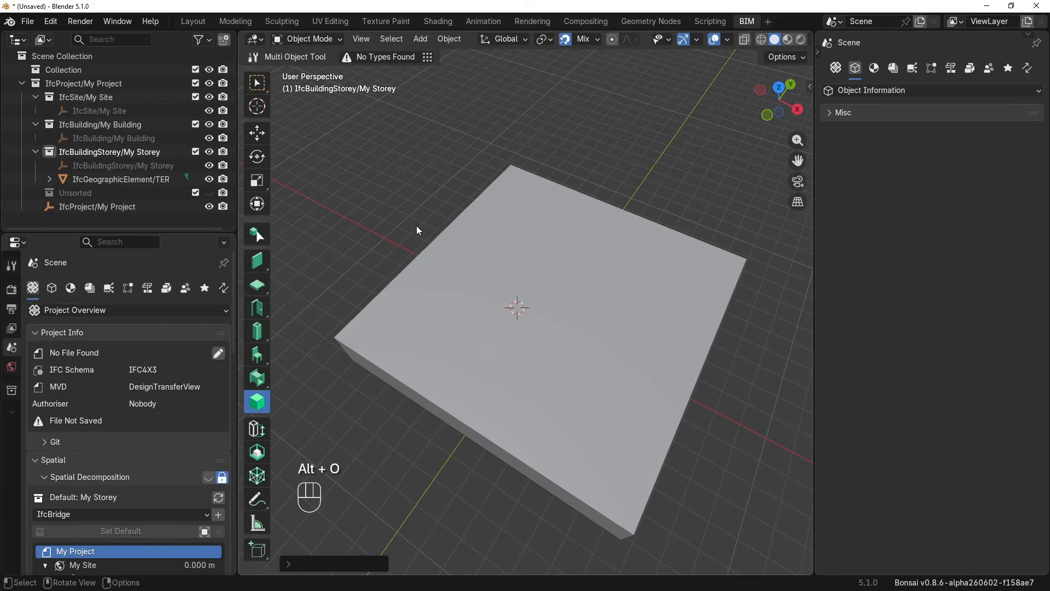
click(459, 234)
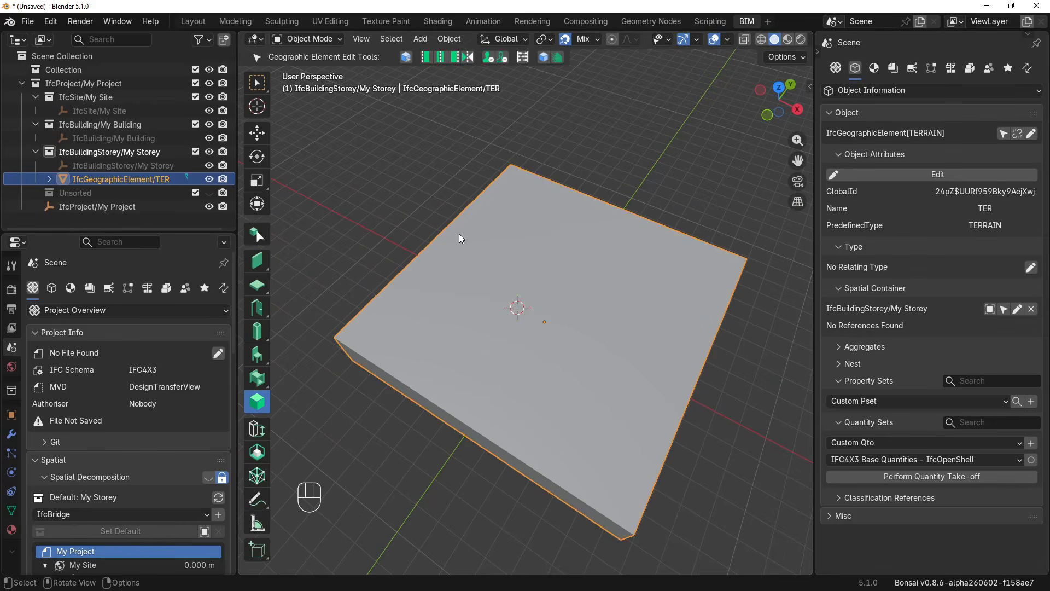
key(alt+o)
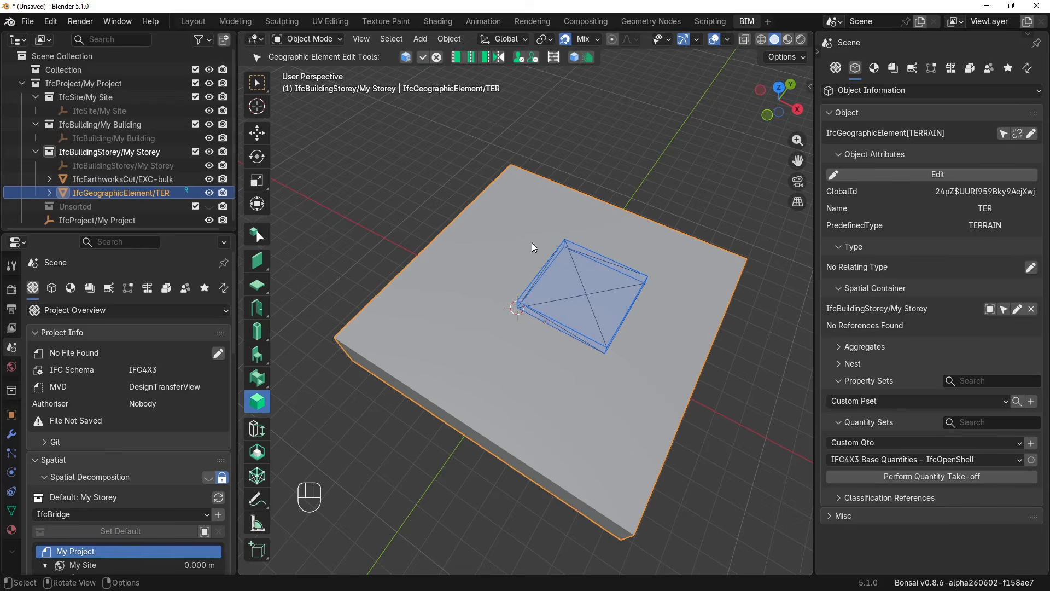
Select the EXC-bulk cut and snap it down along Z so its upper face aligns with the terrain's upper surface
click(616, 175)
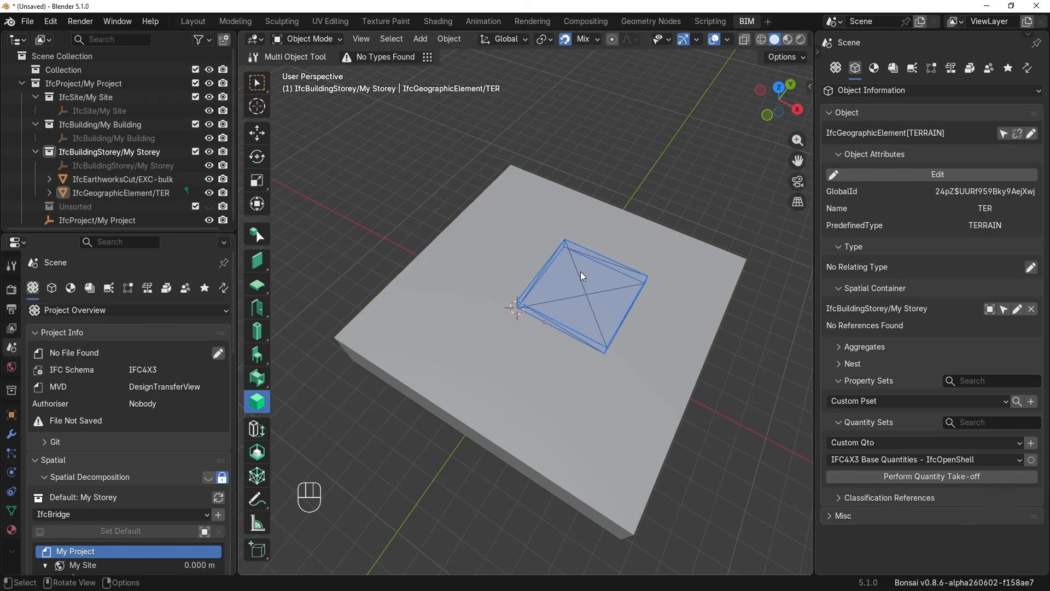
alt+click(583, 285)
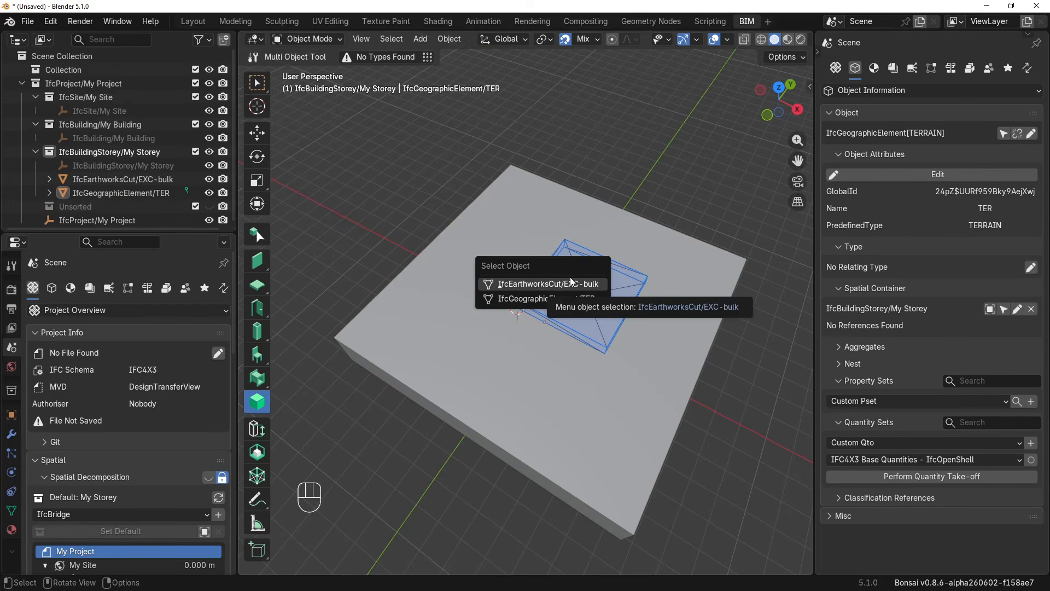
click(572, 284)
mouse_move(573, 283)
middle_down()
mouse_move(563, 267)
mouse_move(608, 201)
mouse_move(604, 179)
mouse_move(579, 274)
middle_up()
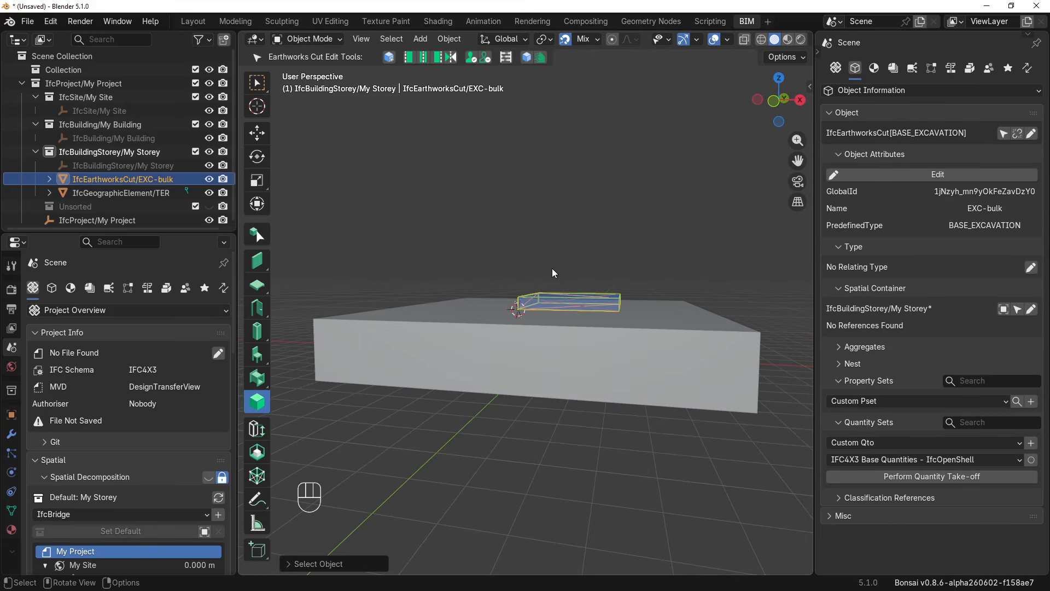
key(g)
key(b)
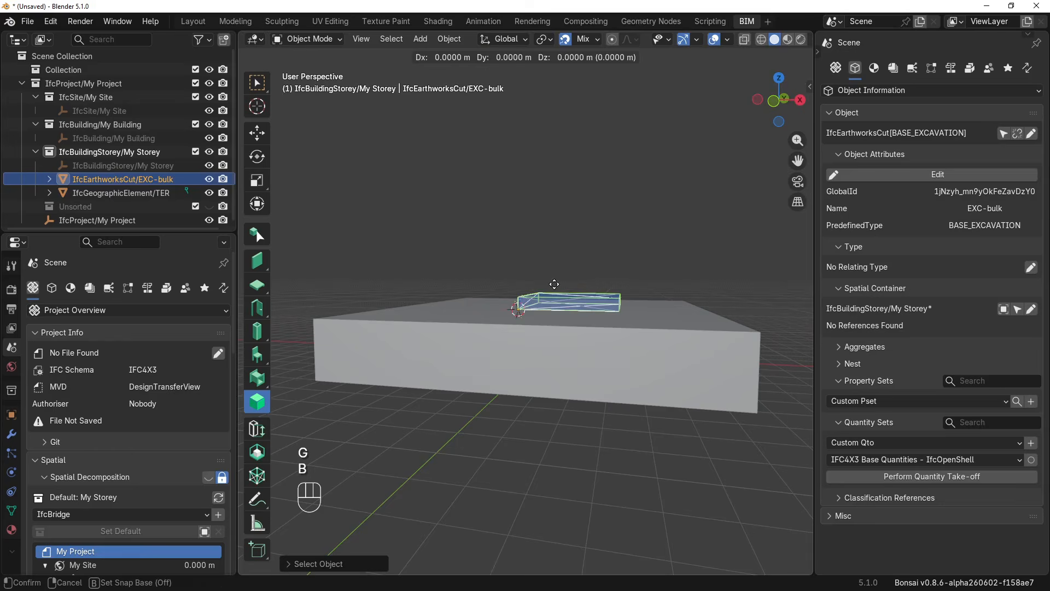
click(522, 297)
key(z)
click(517, 305)
Apply the lowered EXC-bulk cut to the terrain and hide the cut element
middle_drag(540, 260, 497, 314)
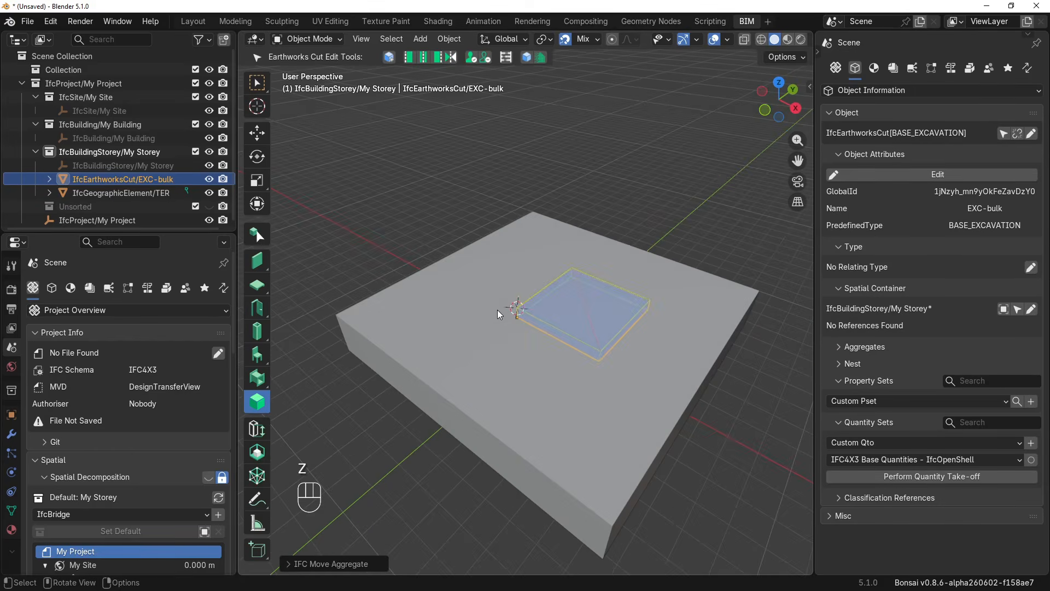
click(500, 300)
key(alt+o)
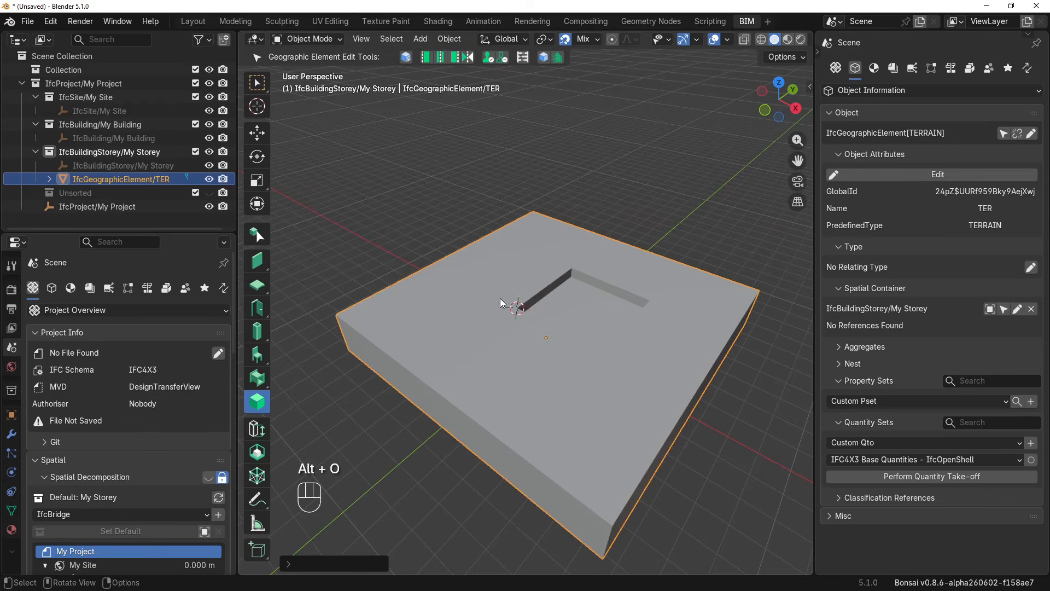
Show the terrain's EXC-bulk cut again and set its extruded solid's depth to 1.5 m
key(alt+o)
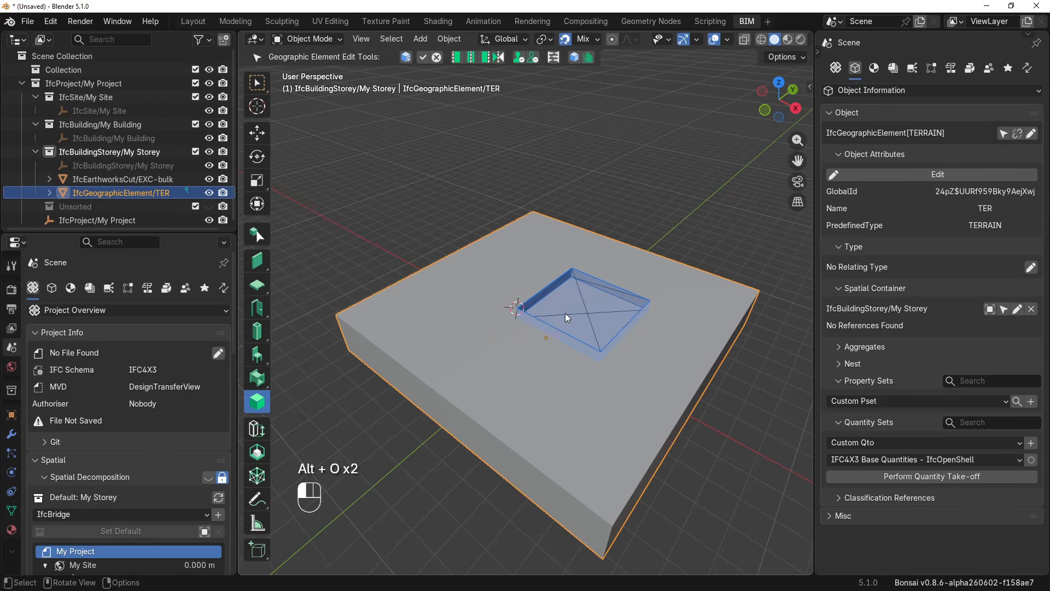
alt+click(566, 313)
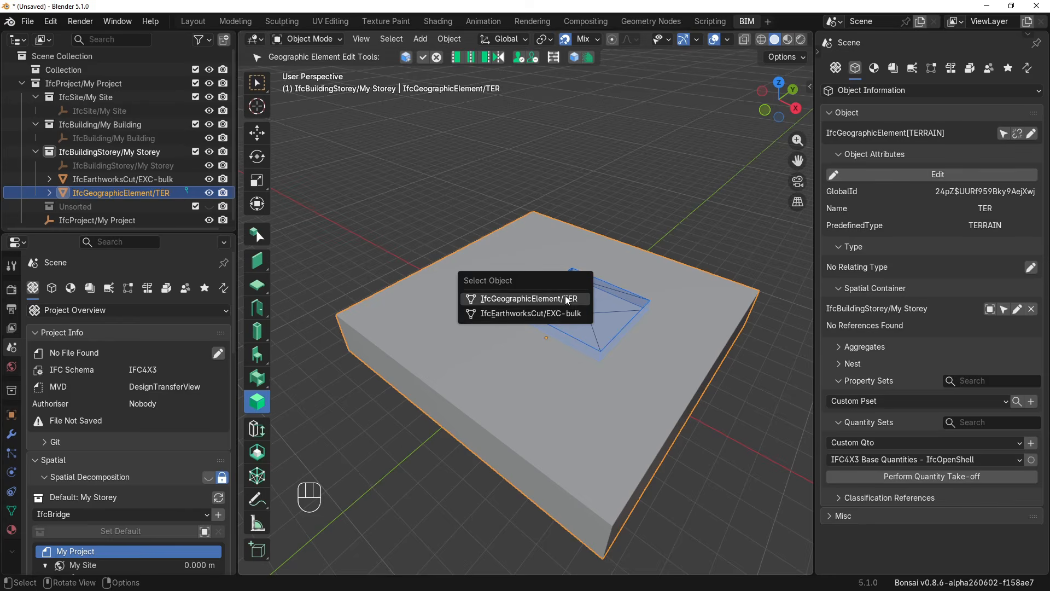
click(546, 313)
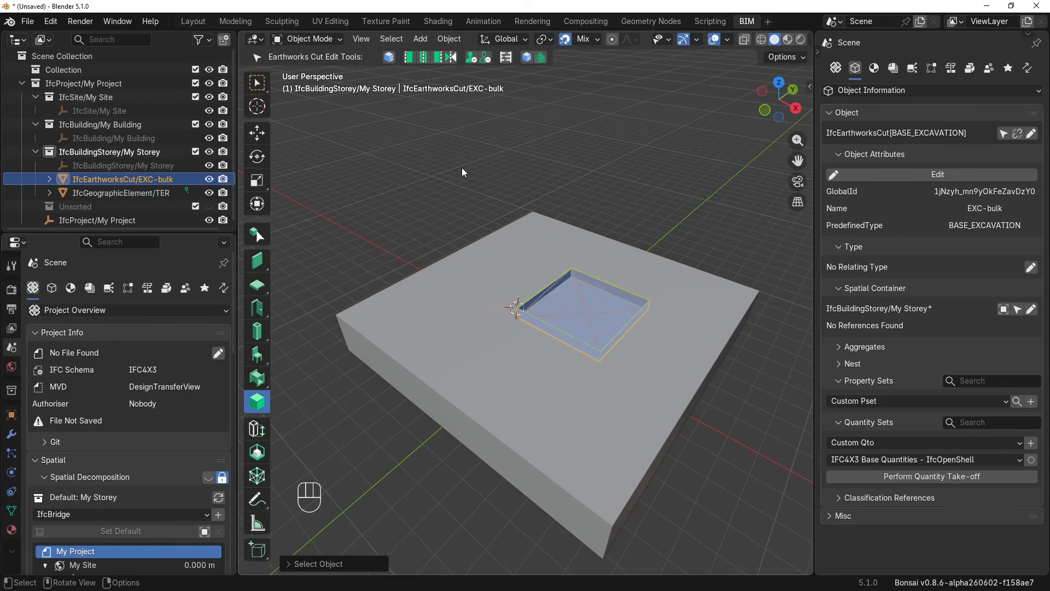
key(Tab)
click(701, 61)
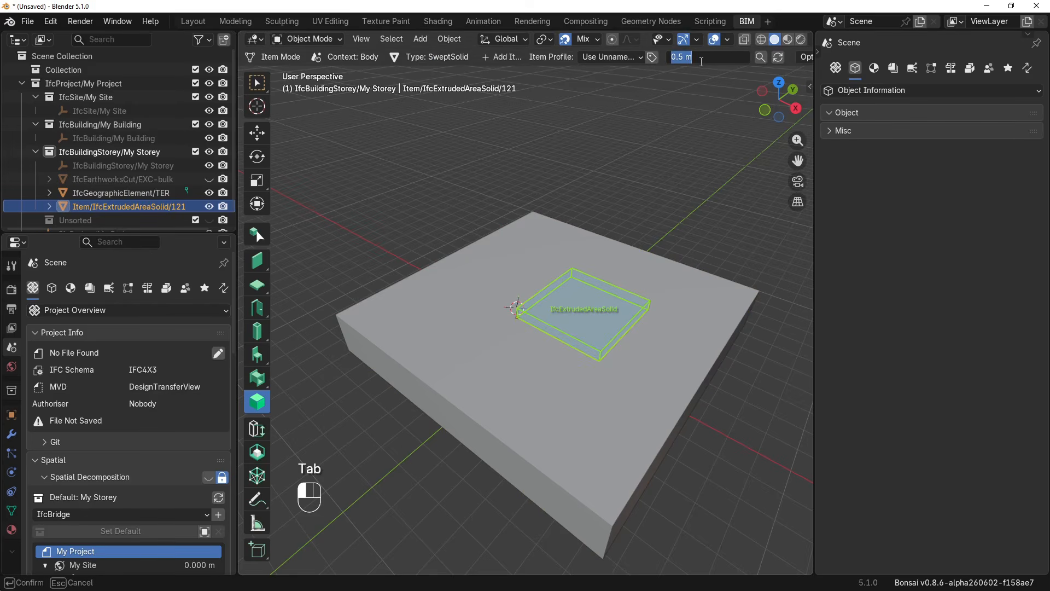
text(1.5)
key(Return)
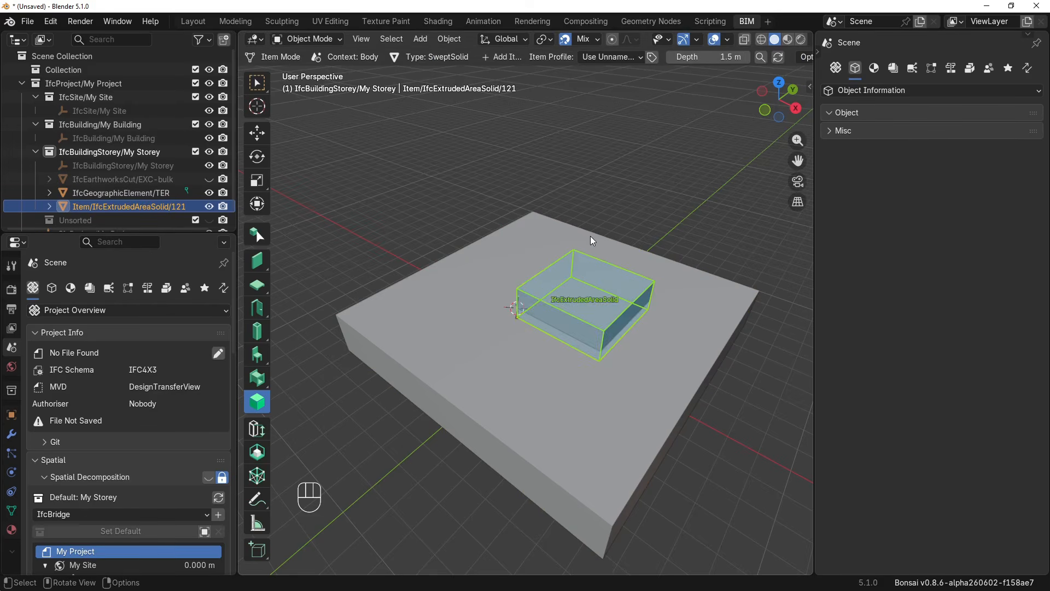
Snap the extruded solid 1 m down along Z so its upper face aligns with the terrain's upper surface
key(g)
key(b)
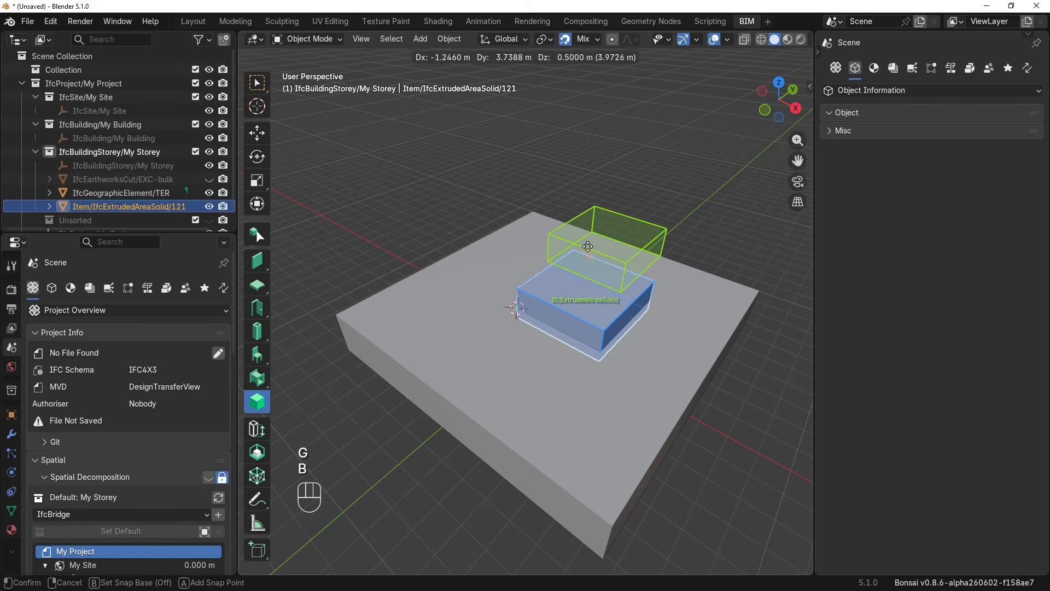
click(517, 288)
key(z)
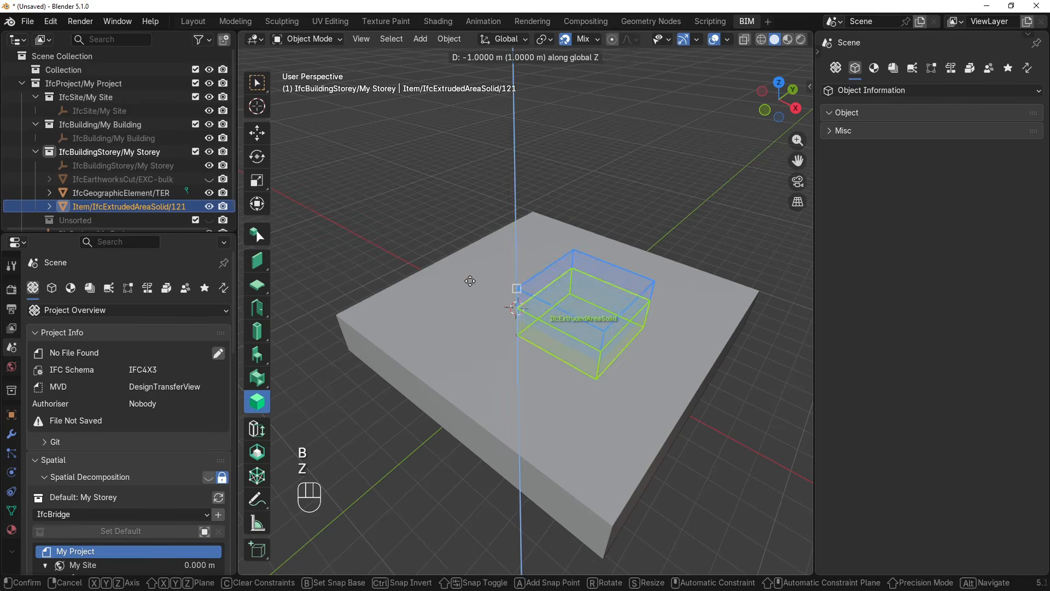
click(351, 312)
Apply the 1.5 m deep excavation to the terrain and hide the cut element
middle_drag(366, 311, 478, 275)
click(479, 276)
key(alt+o)
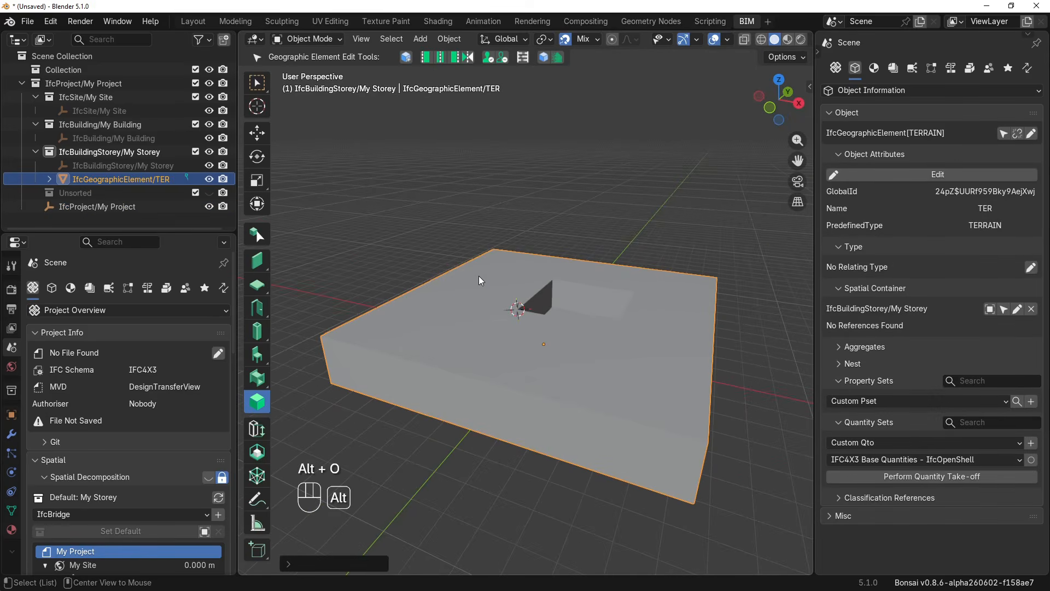
middle_drag(488, 284, 464, 317)
scroll(563, 311, up, 4)
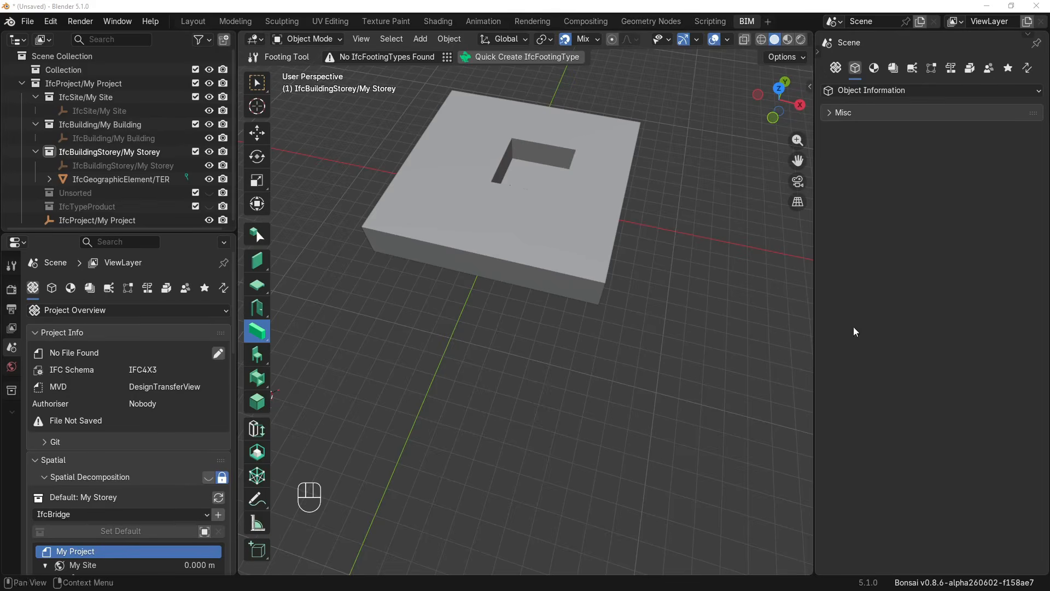
middle_drag(569, 298, 552, 273)
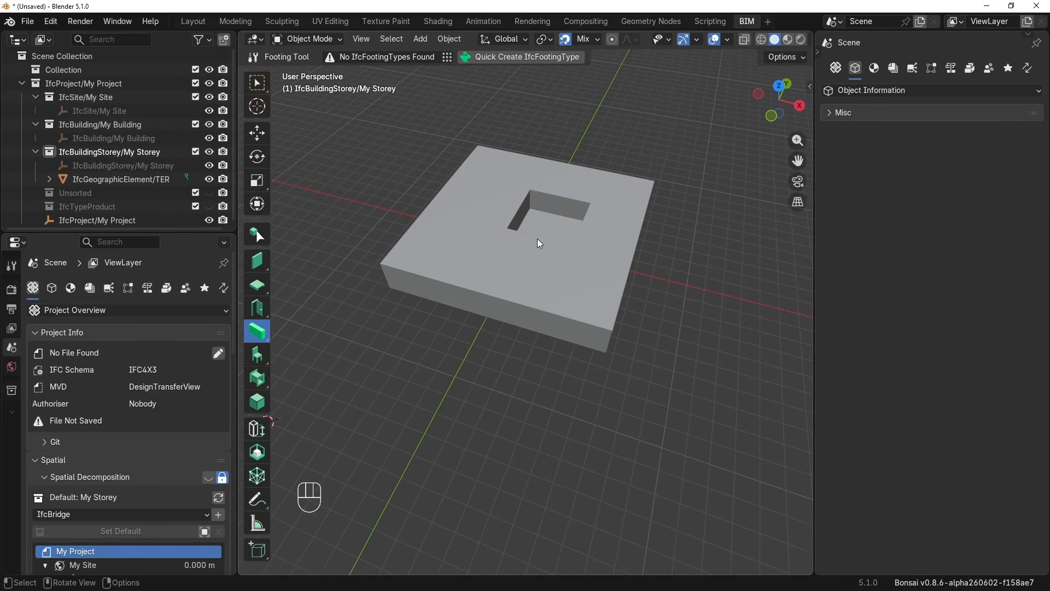
scroll(529, 213, down, 2)
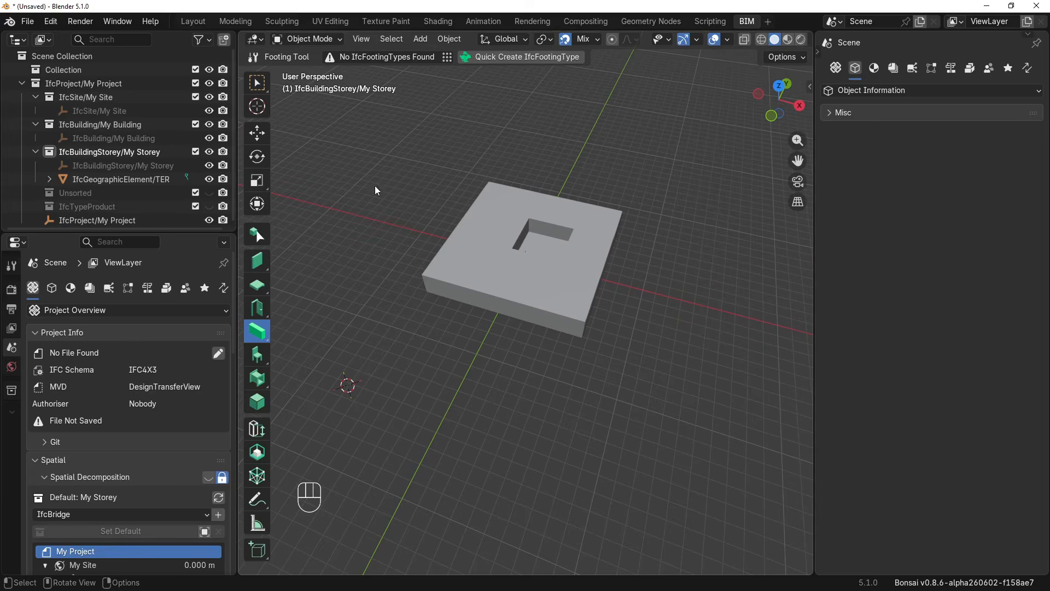
click(447, 58)
click(462, 81)
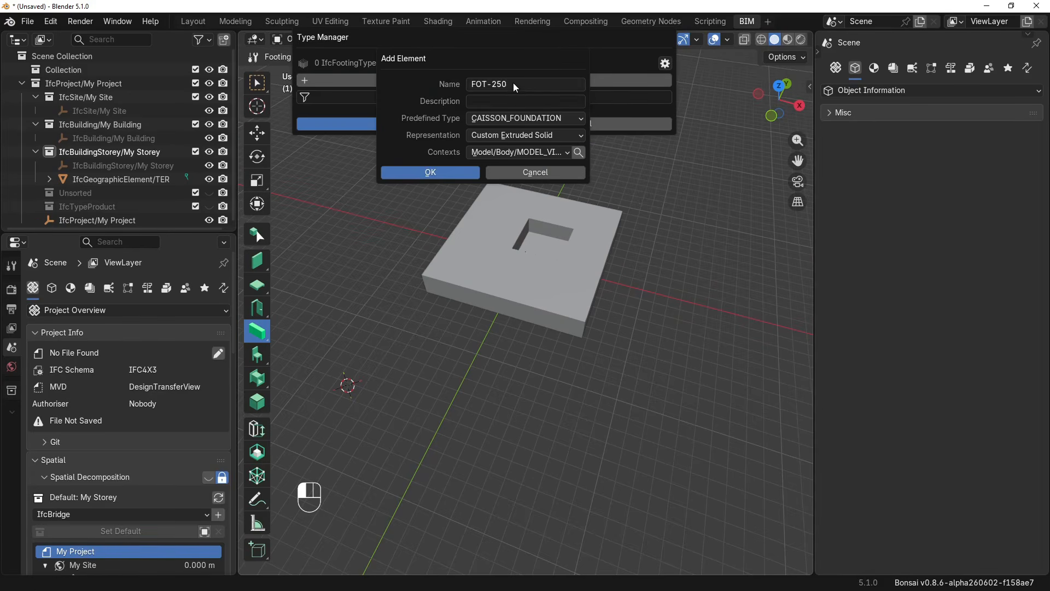
click(522, 118)
click(527, 192)
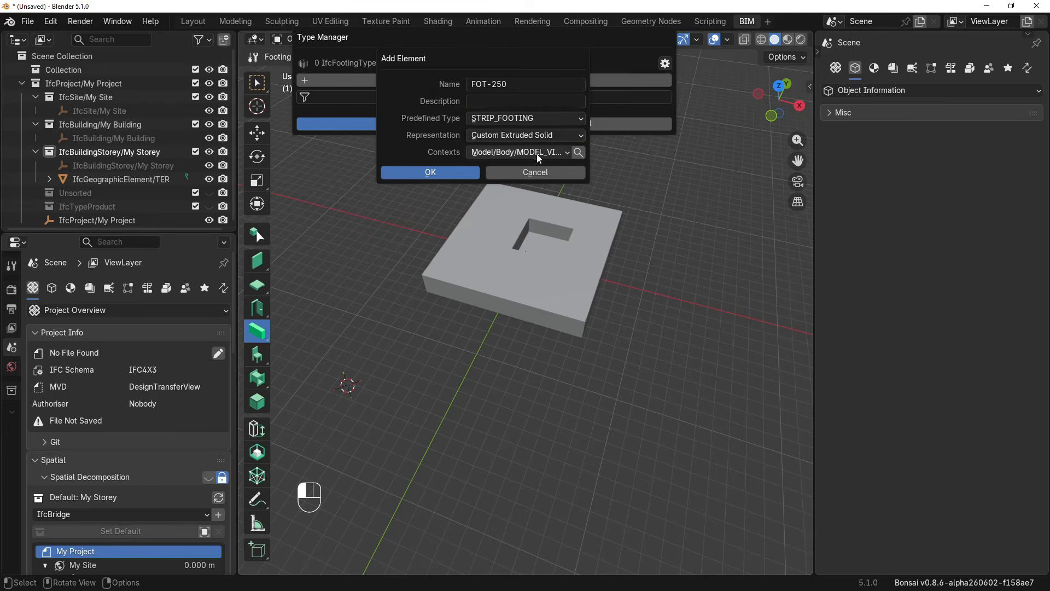
click(523, 137)
click(538, 251)
click(509, 174)
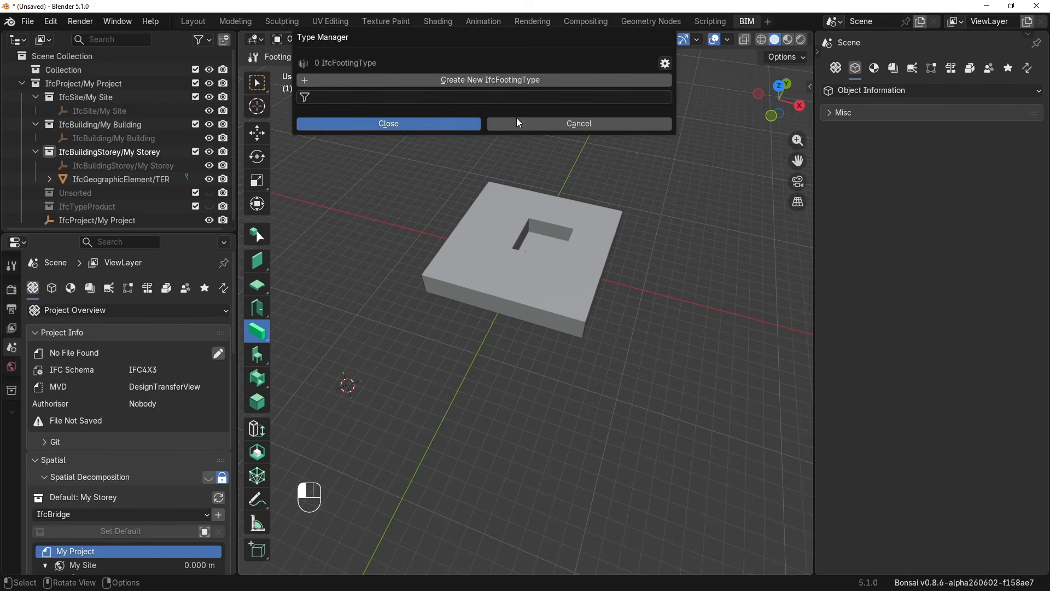
click(539, 125)
Add an IfcElement named FOT-250 of class IfcFooting, predefined type STRIP_FOOTING, with a Custom Extruded Solid representation
click(420, 39)
click(469, 55)
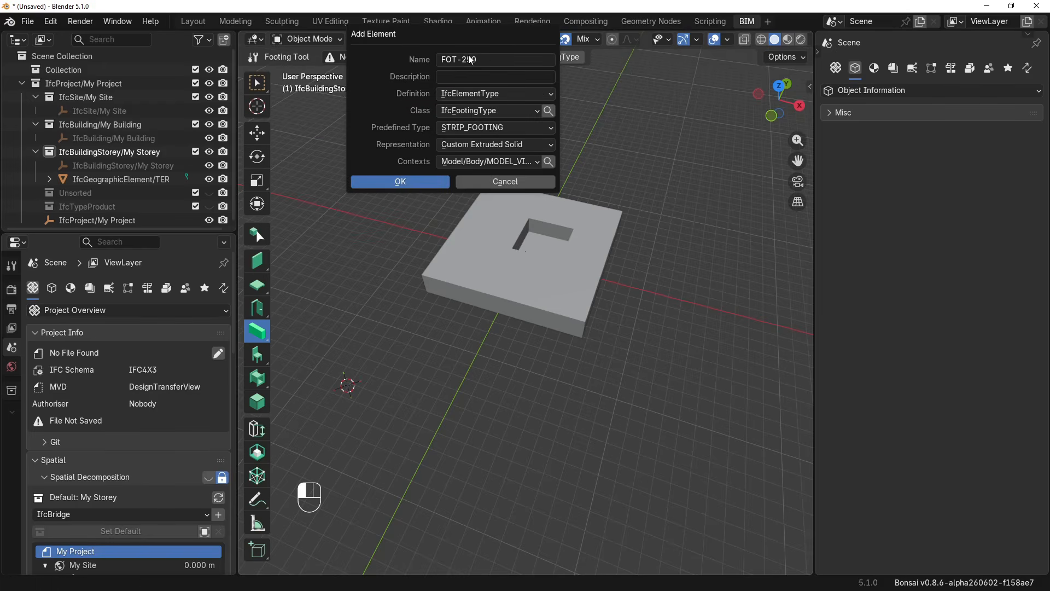
click(507, 99)
click(514, 120)
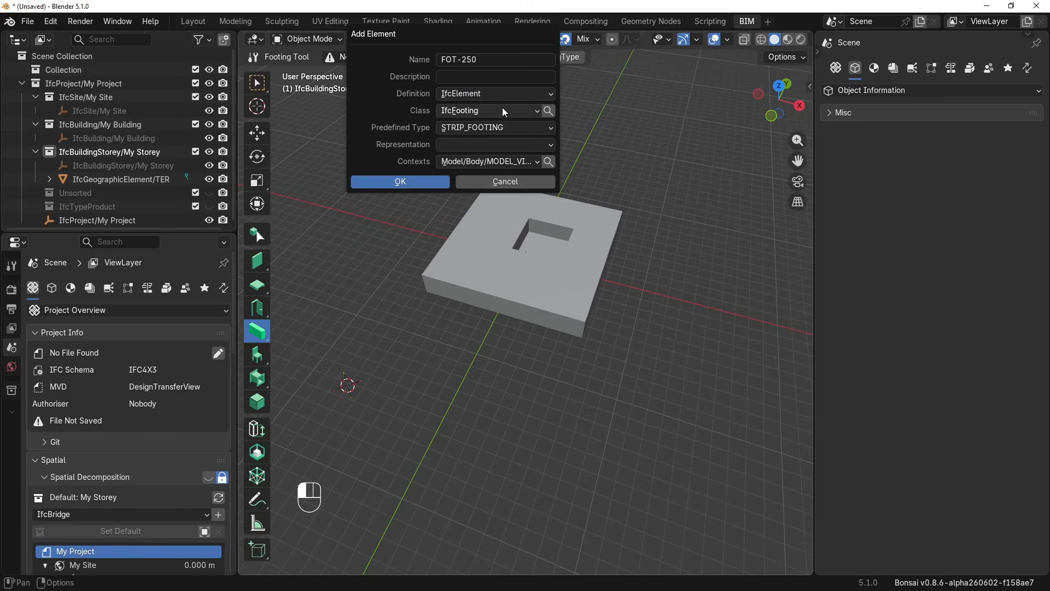
click(502, 143)
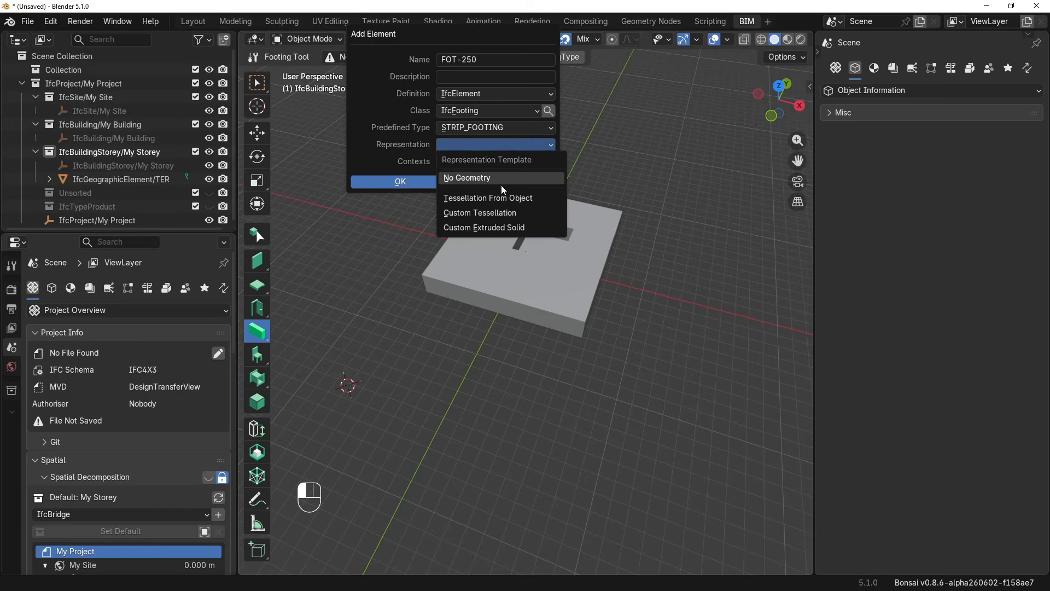
click(503, 229)
click(427, 183)
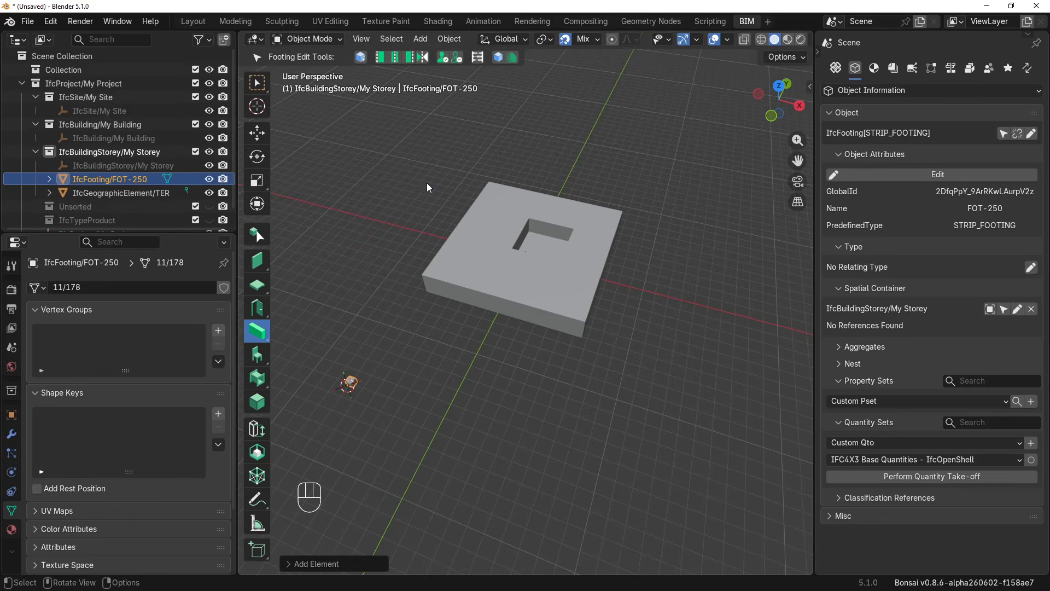
Set the new footing's Z location to 0 m
key(KP_Decimal)
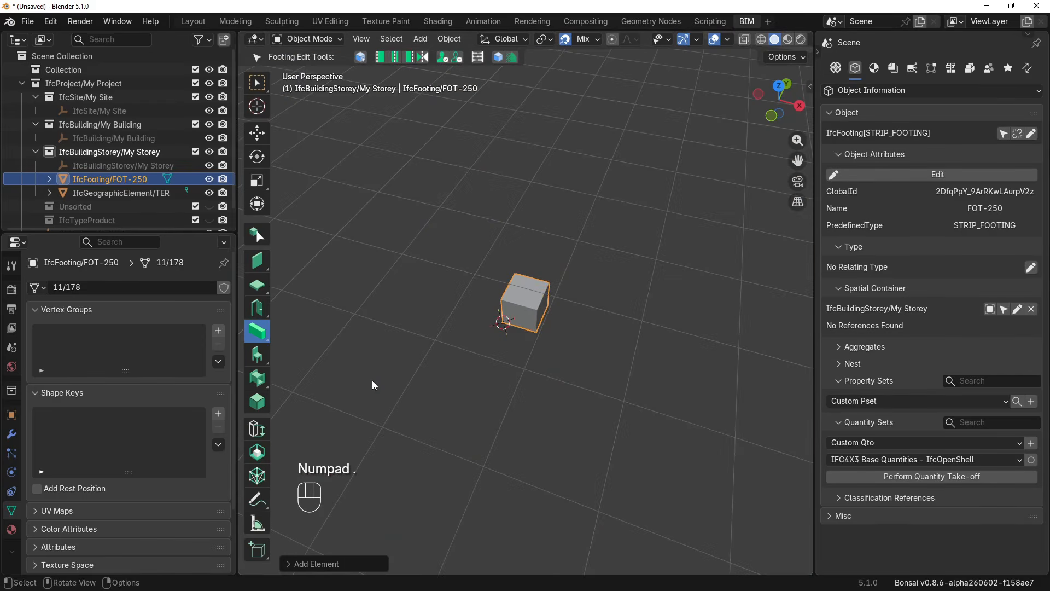
key(n)
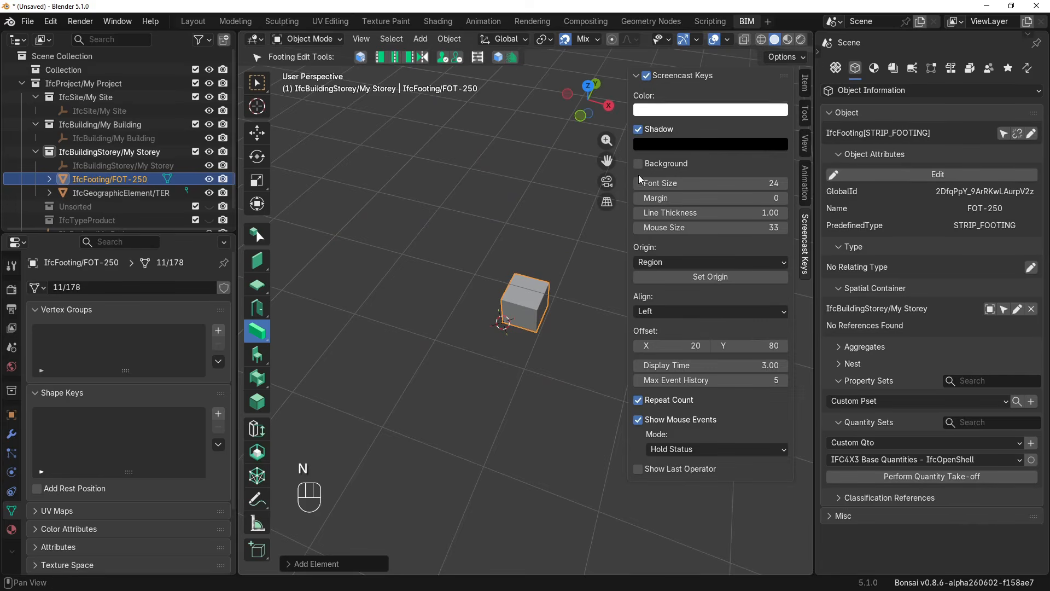
click(805, 83)
click(727, 137)
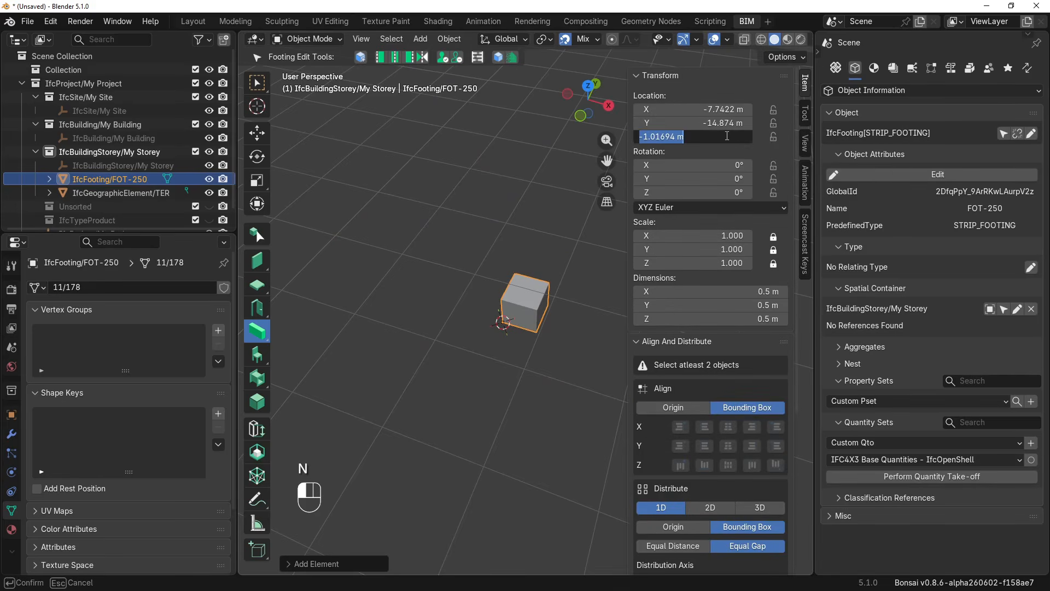
text(0)
key(Return)
scroll(726, 136, down, 1)
scroll(473, 267, down, 1)
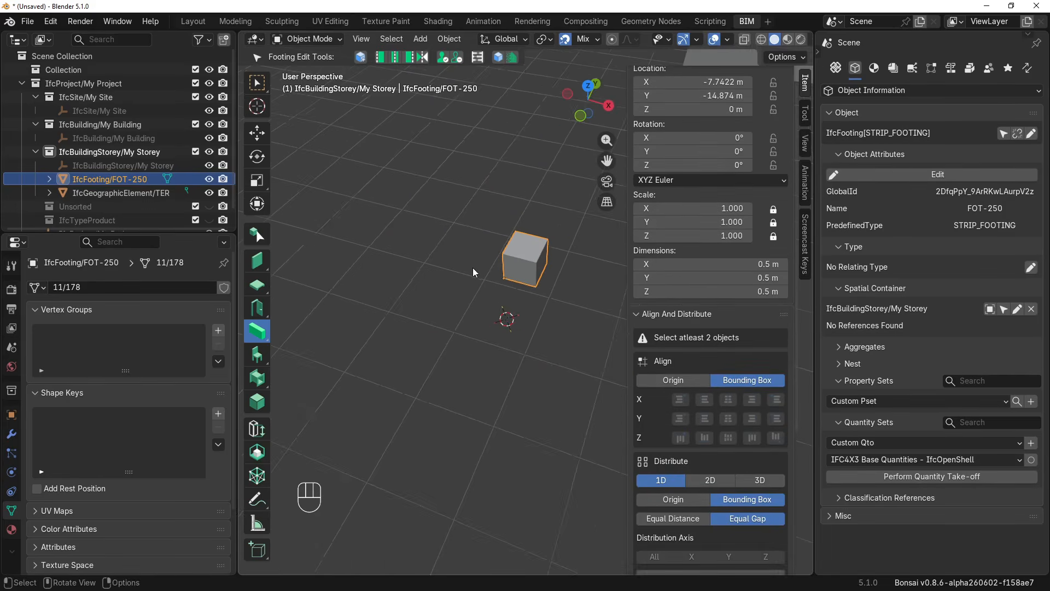
Edit the footing's profile and move its +X side edge 3.5 m along X
key(space)
scroll(518, 286, down, 2)
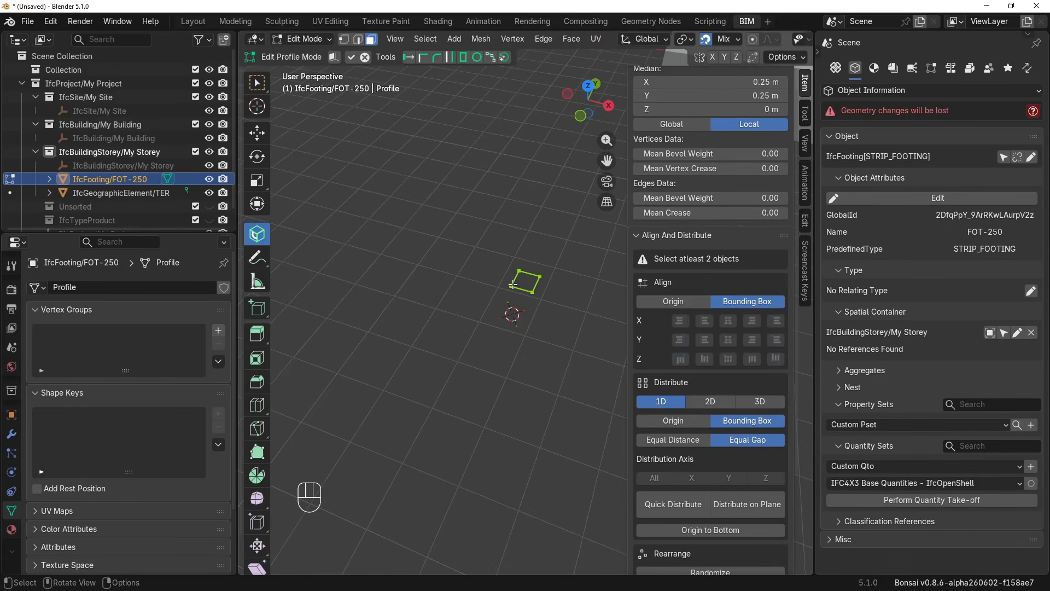
key(2)
click(519, 267)
click(539, 283)
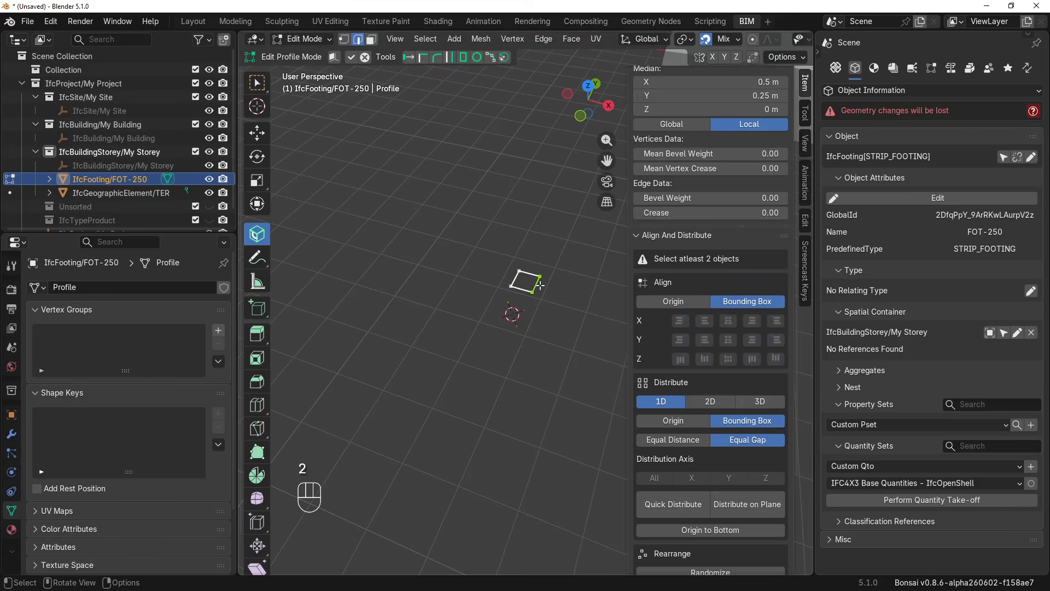
text(gx3.5)
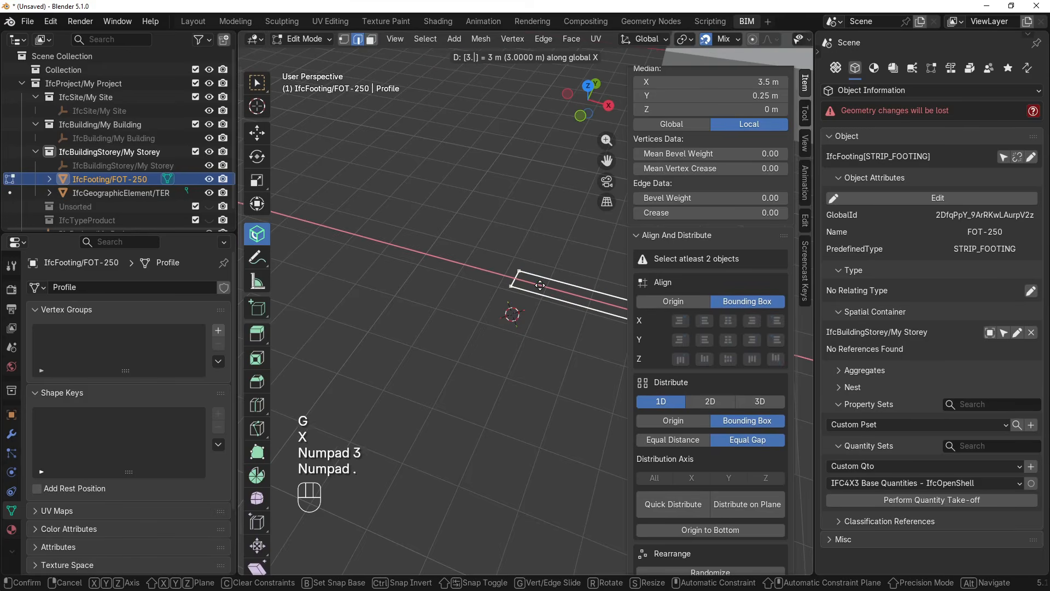
key(KP_Enter)
Move the profile's +Y side edge 3.5 m along Y and finish the profile edit
scroll(540, 285, down, 4)
shift+middle_drag(541, 285, 390, 331)
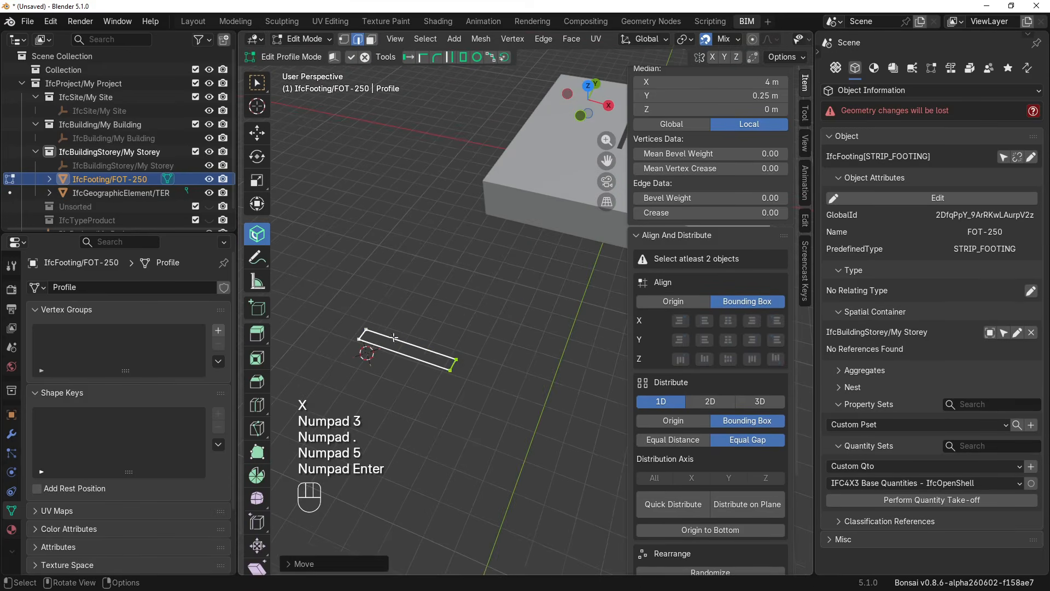
click(394, 335)
text(gy3.5)
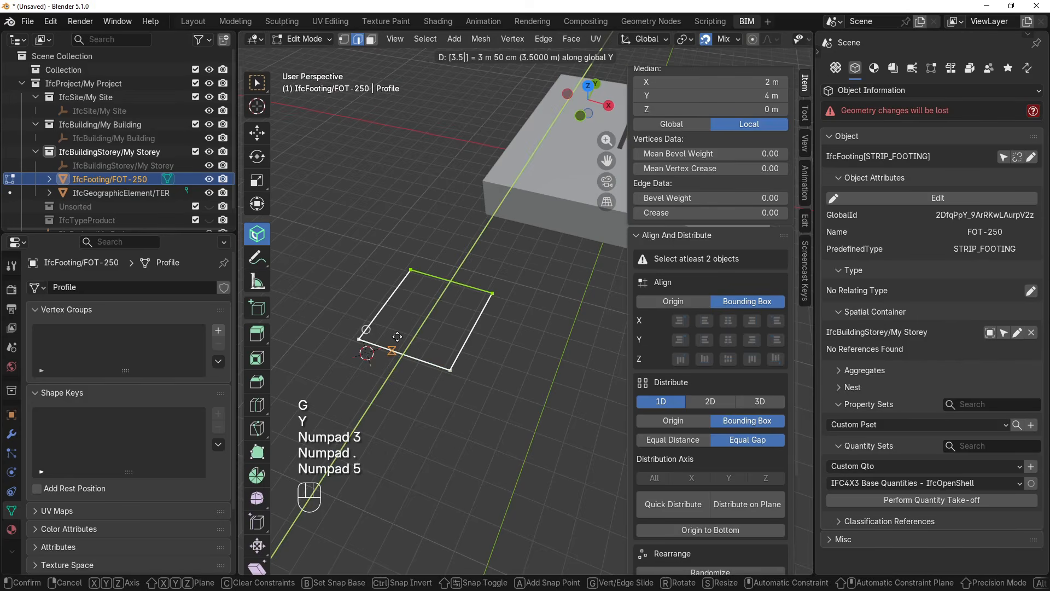
key(KP_Enter)
key(Tab)
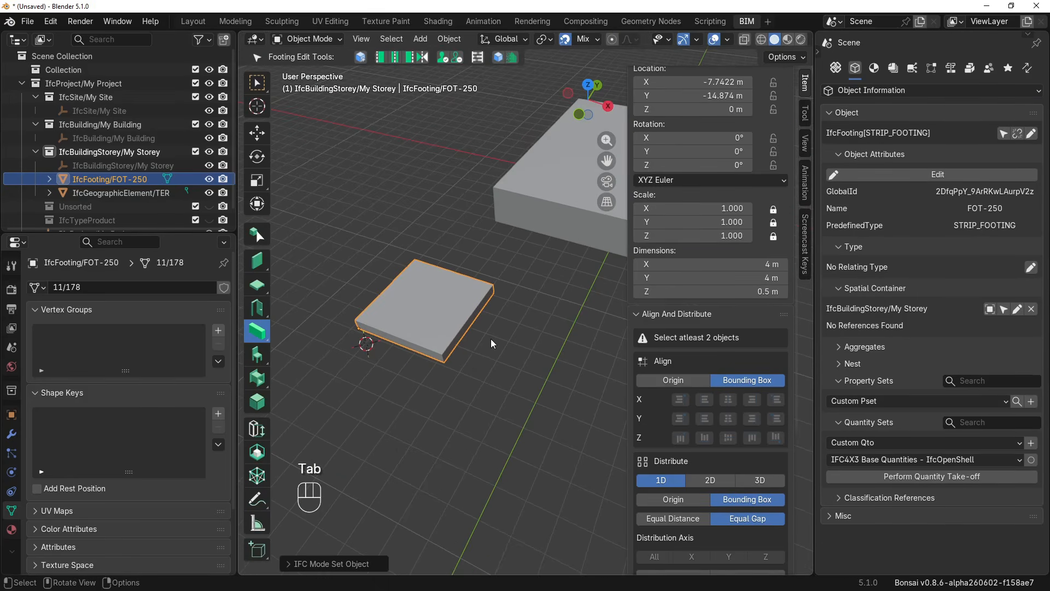
Edit the extruded solid's square profile, offset its outline by -0.5 m to form an inner opening, and save the footing
key(Tab)
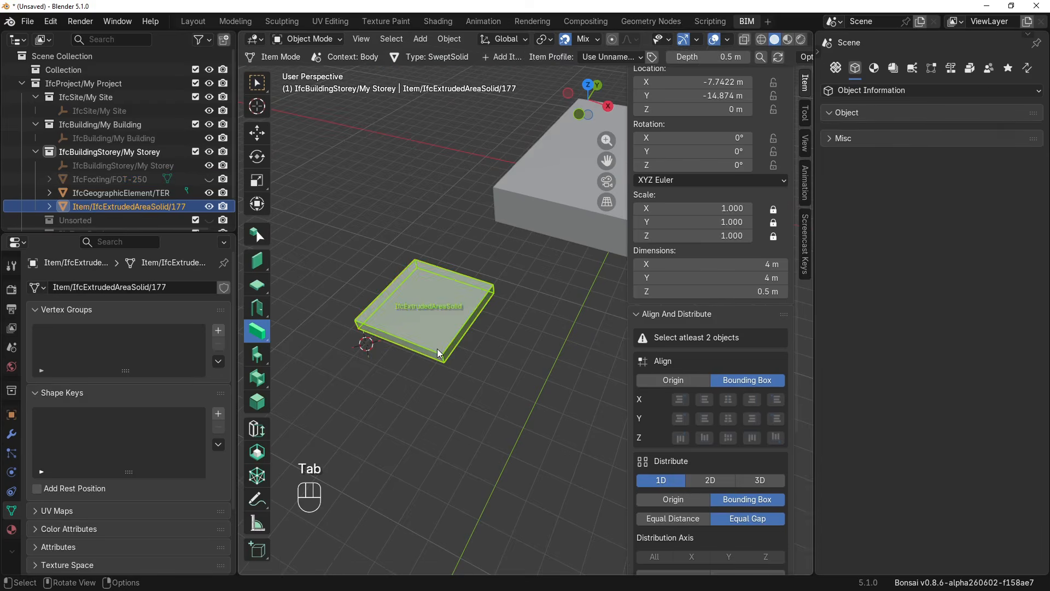
key(Tab)
key(KP_7)
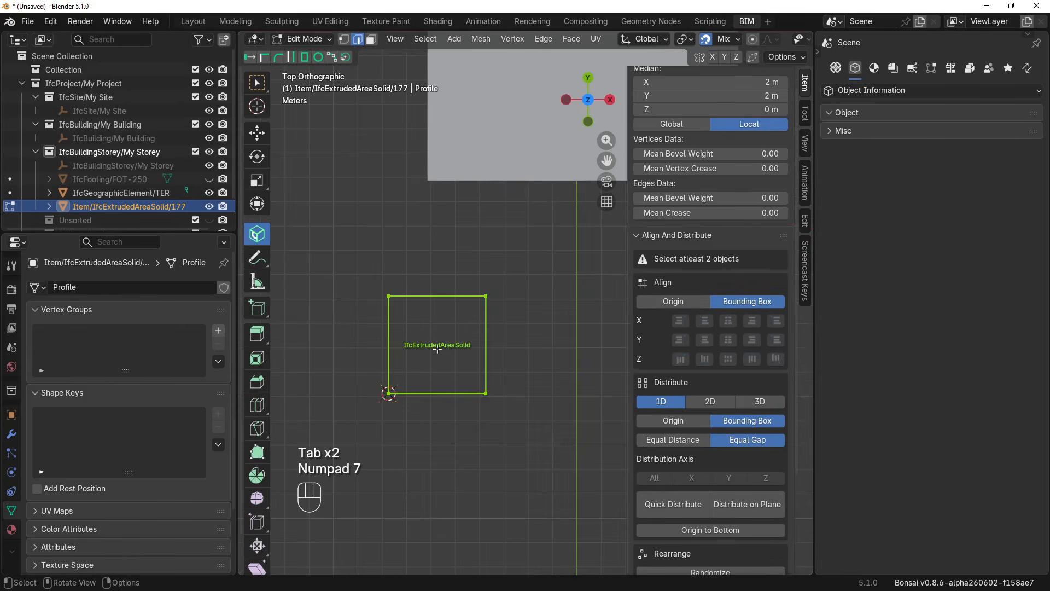
click(291, 58)
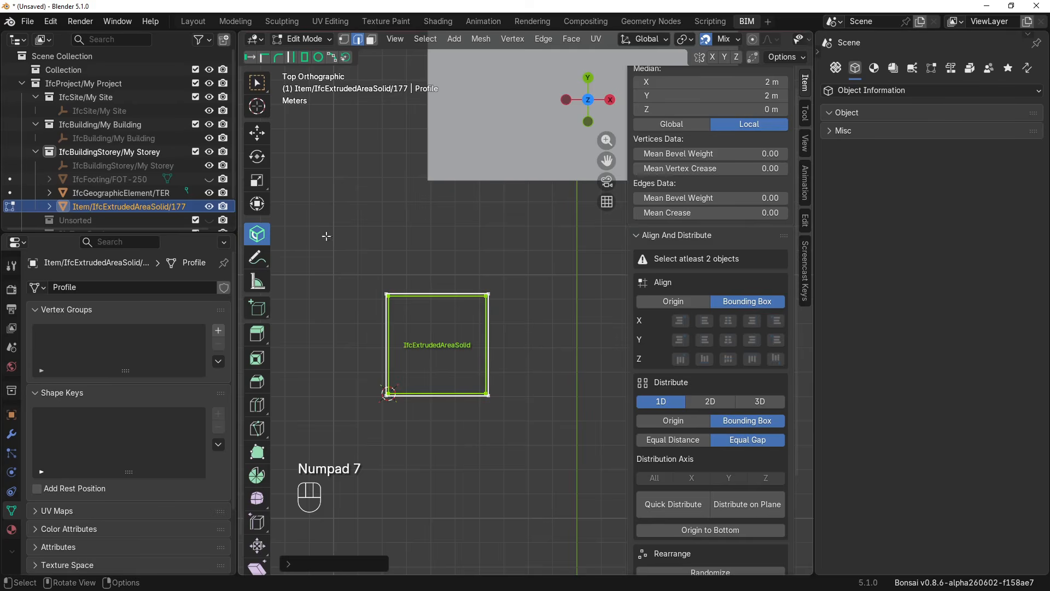
click(291, 567)
click(344, 565)
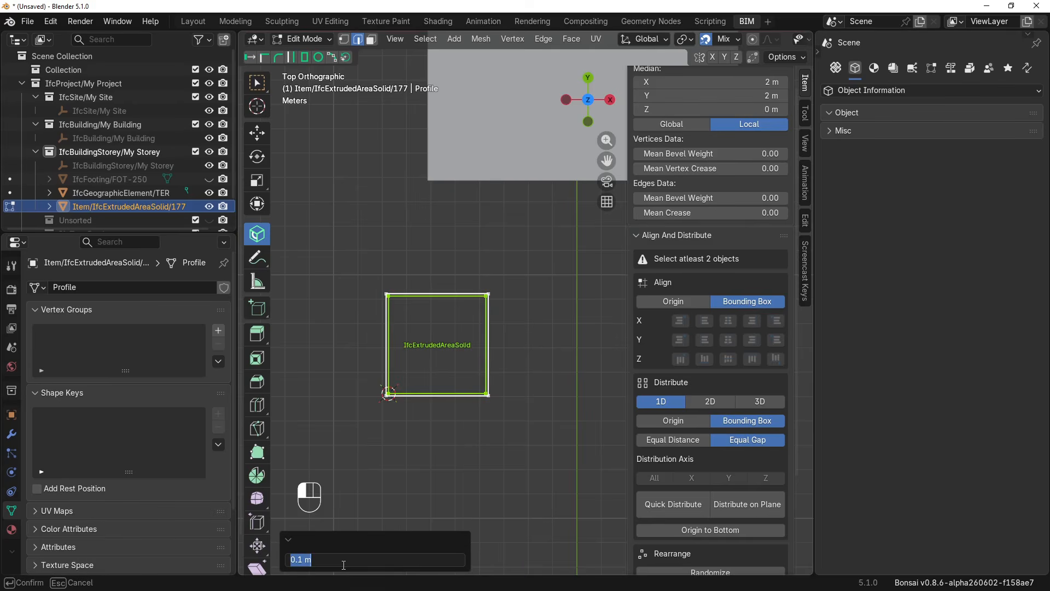
key(BackSpace)
key(Return)
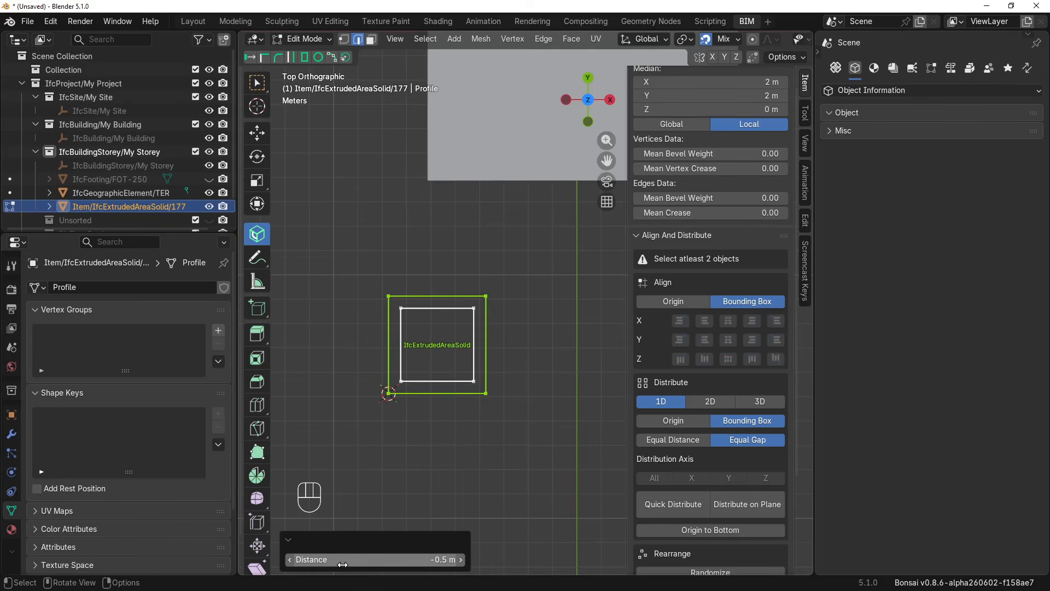
key(Tab)
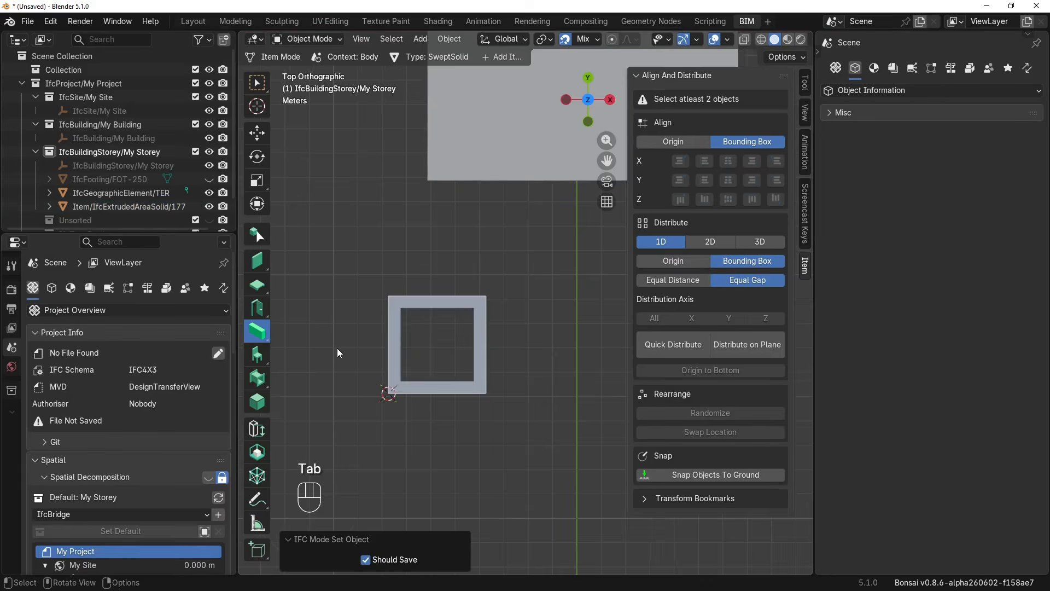
key(Tab)
Move the footing frame by its upper back corner, snapping it to the excavation's floor corner with the footing's Z at 0 m
scroll(332, 243, down, 3)
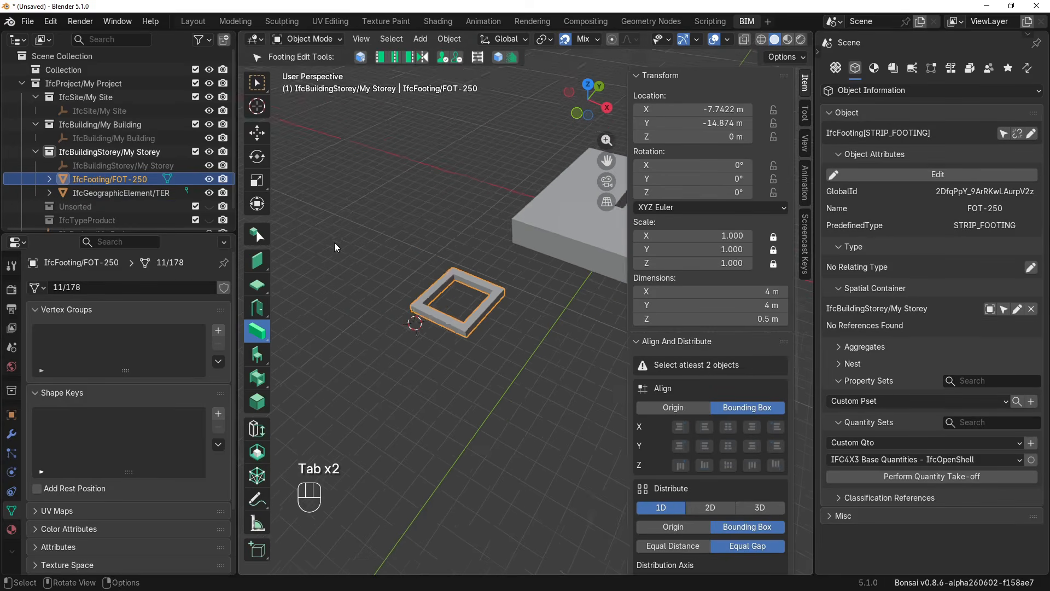
shift+middle_drag(458, 290, 359, 310)
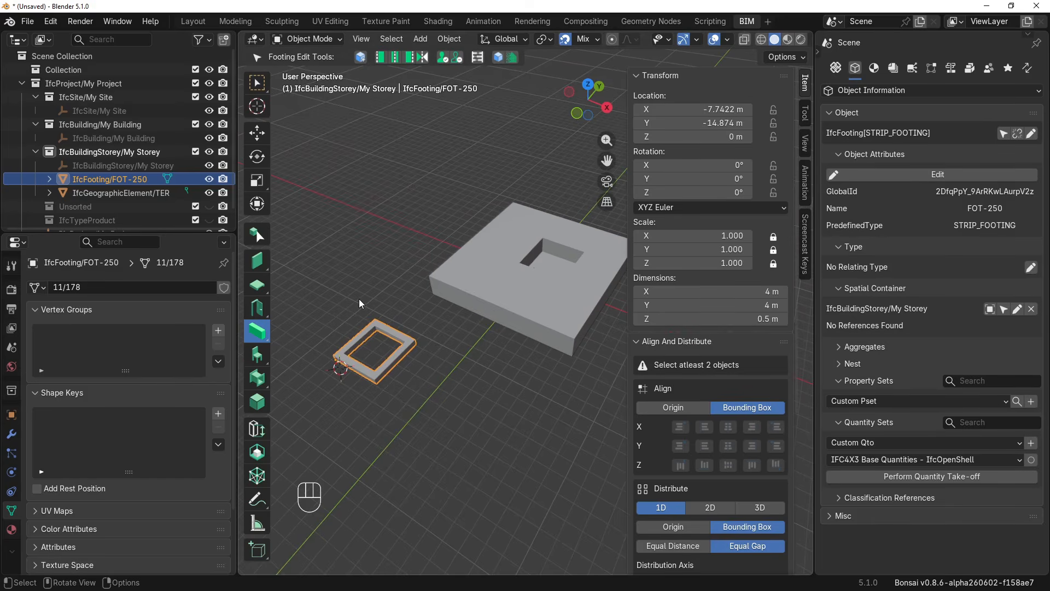
key(g)
key(b)
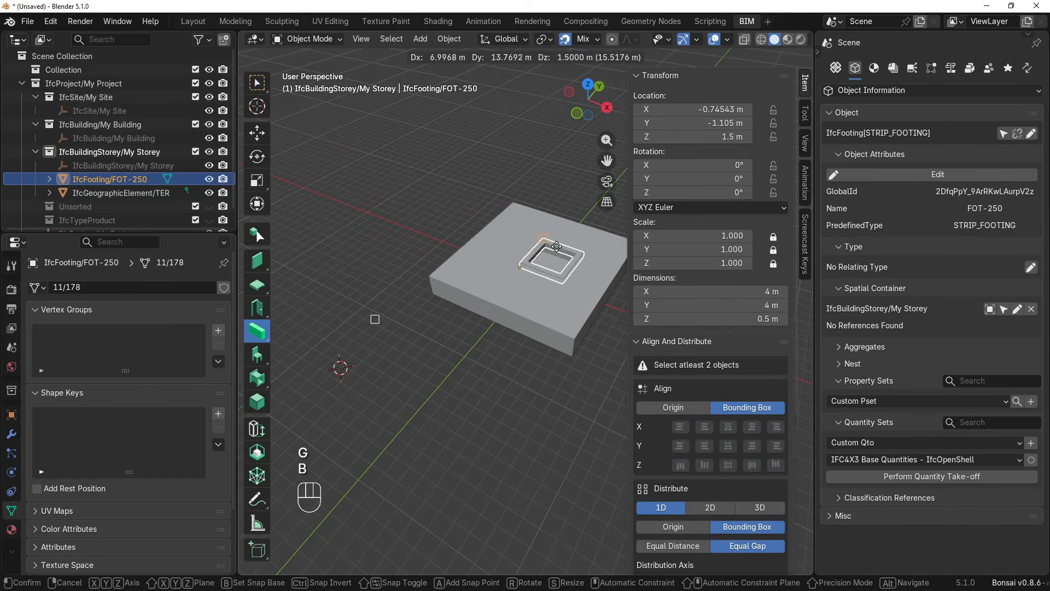
click(549, 254)
mouse_move(549, 255)
middle_down()
mouse_move(551, 299)
mouse_move(562, 273)
mouse_move(527, 277)
mouse_move(484, 315)
mouse_move(451, 261)
mouse_move(467, 248)
mouse_move(468, 313)
mouse_move(444, 285)
mouse_move(448, 225)
mouse_move(473, 264)
mouse_move(485, 231)
mouse_move(474, 288)
mouse_move(522, 234)
mouse_move(474, 289)
mouse_move(457, 270)
middle_up()
scroll(563, 273, up, 2)
scroll(485, 315, up, 1)
key(shift+z)
key(shift+z)
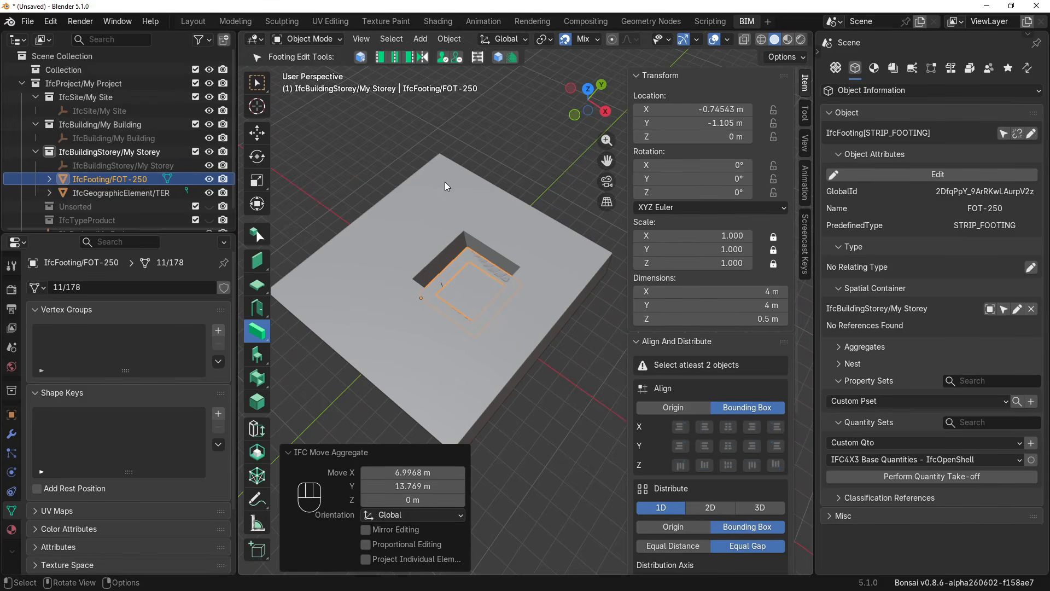
Start adding an IfcFeatureElement of class IfcEarthworksCut, predefined type BASE_EXCAVATION, with the terrain TER as featured object
click(477, 214)
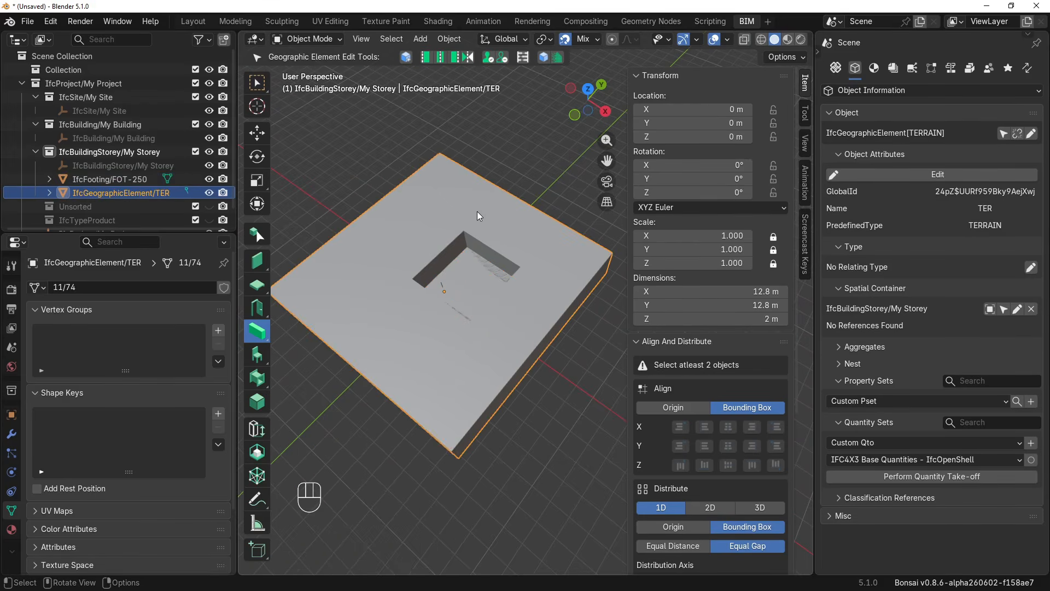
click(419, 39)
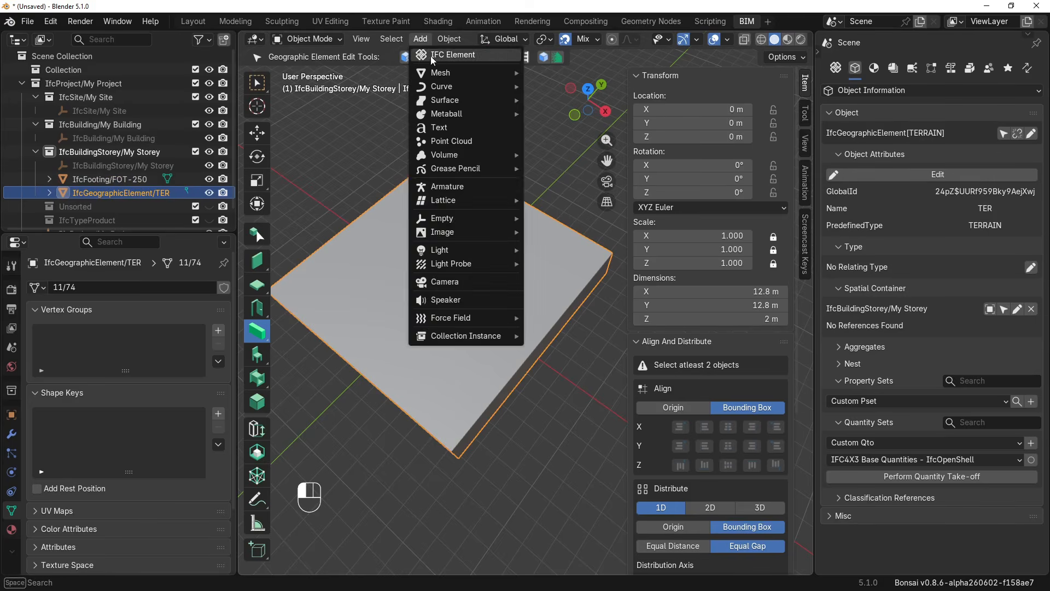
click(431, 56)
click(492, 95)
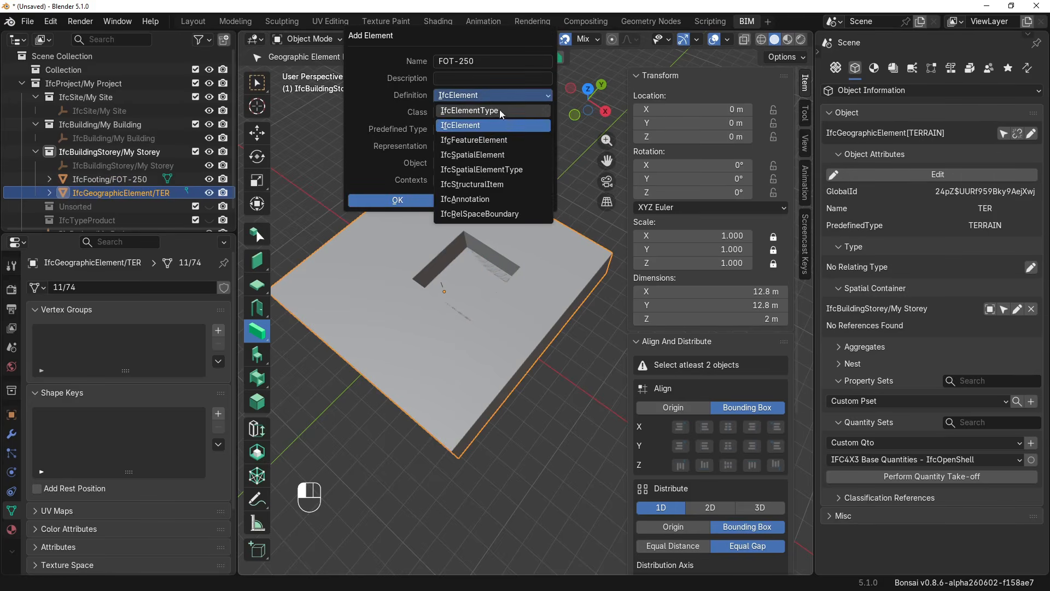
click(502, 142)
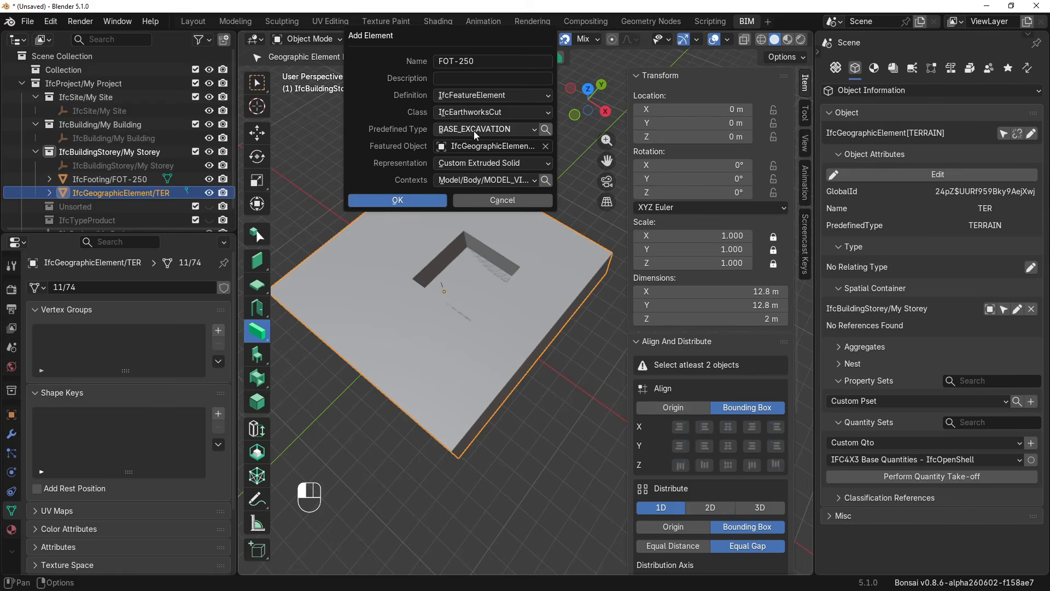
Set the cut's representation to Tessellation From Object using IfcFooting/FOT-250, name it EXC-Trench and create it
click(481, 165)
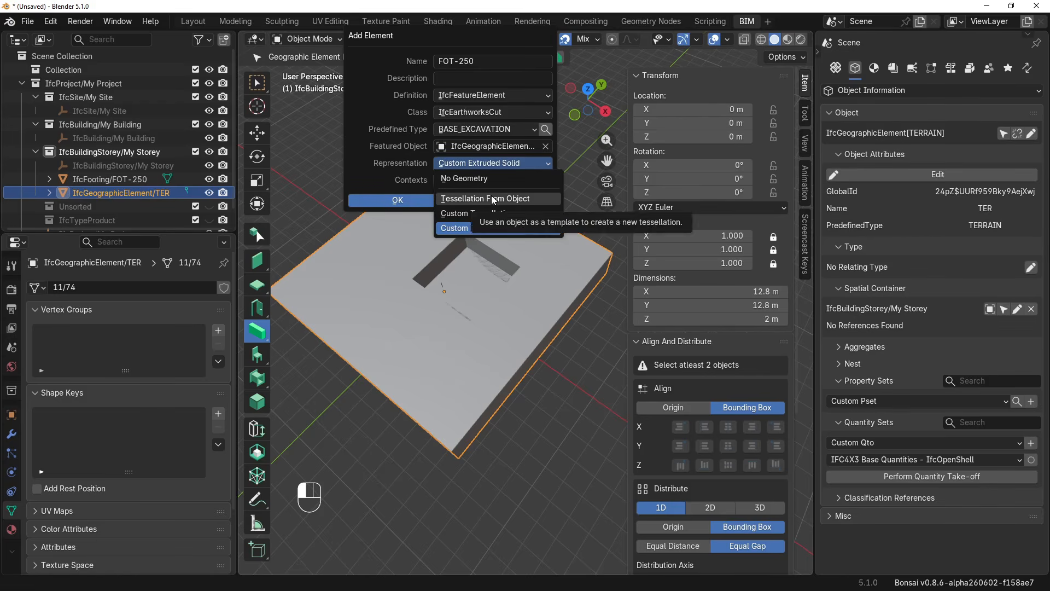
click(492, 198)
click(469, 180)
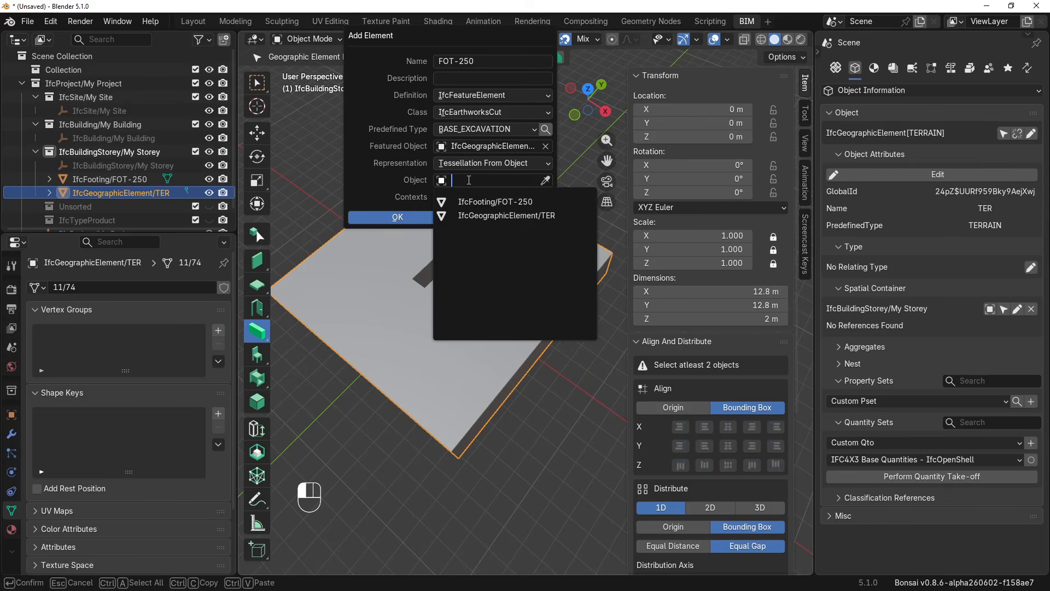
click(486, 202)
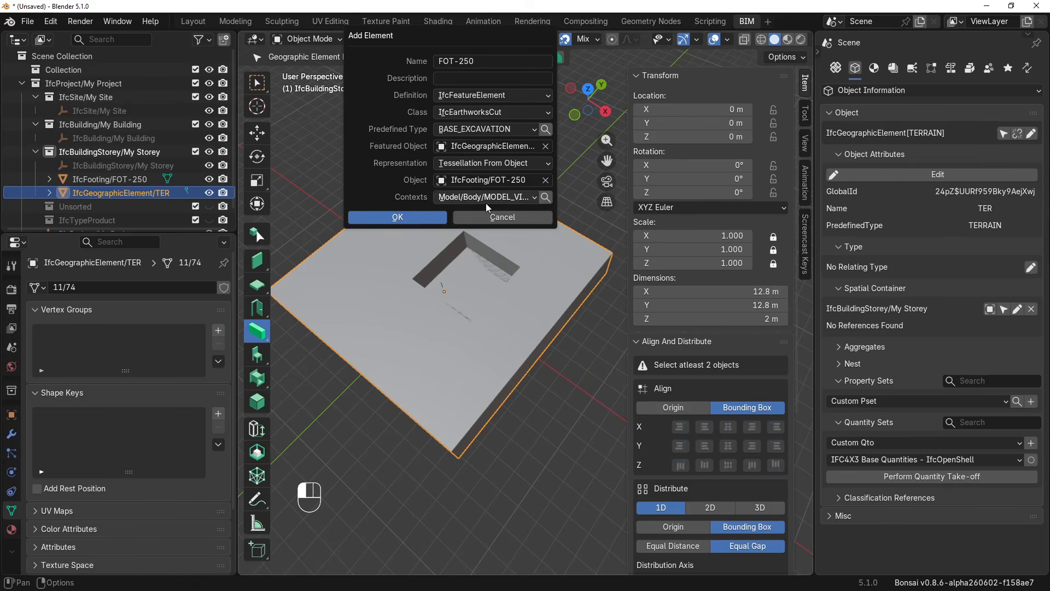
click(483, 61)
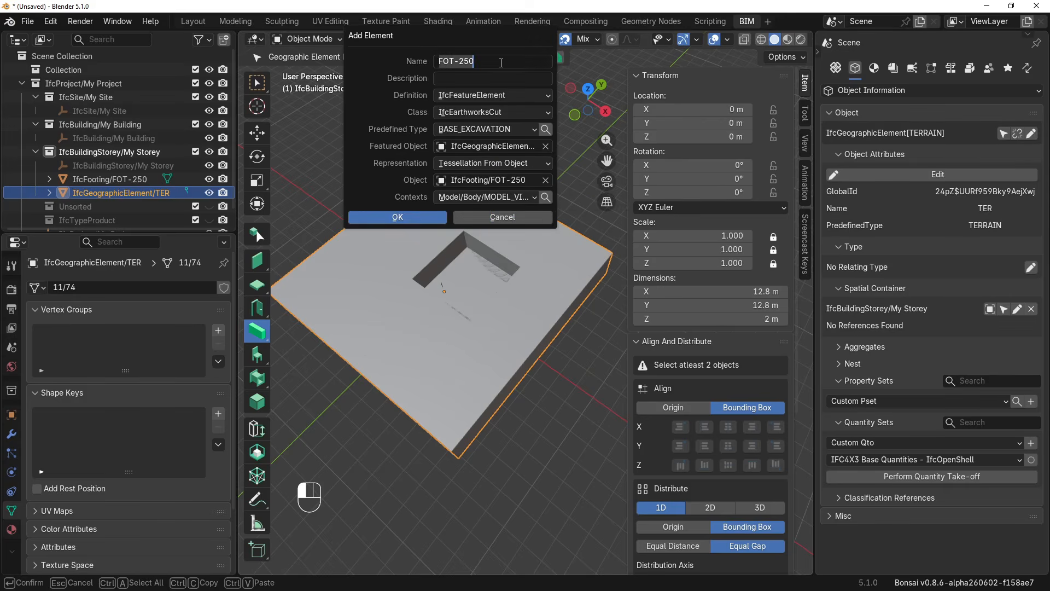
text(EXC-Trench)
click(399, 215)
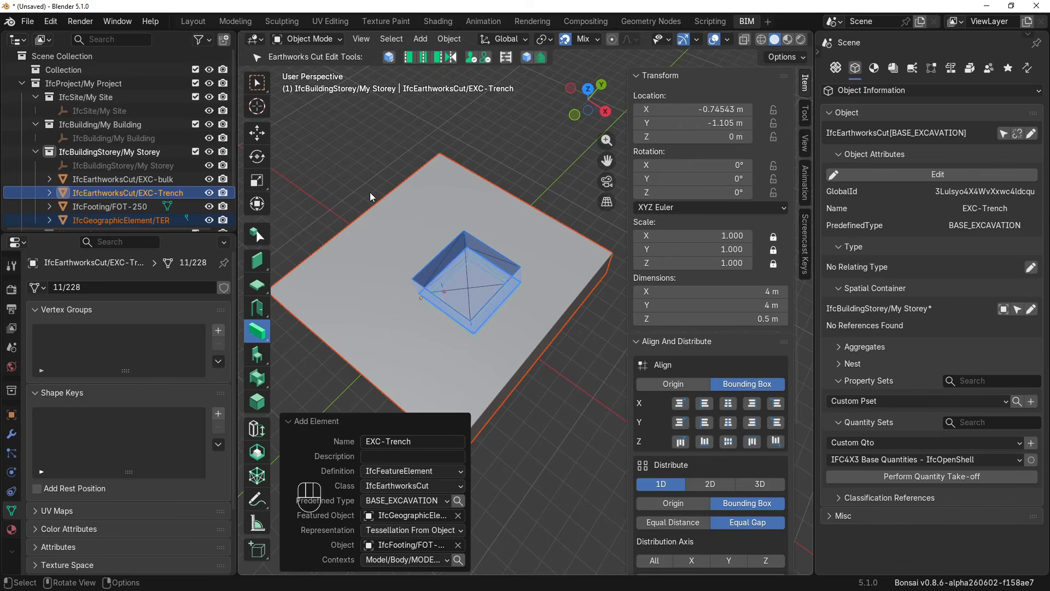
Select the terrain element and hide its earthworks cut objects, applying the cuts to the terrain
middle_drag(331, 176, 422, 264)
scroll(461, 222, down, 2)
click(447, 255)
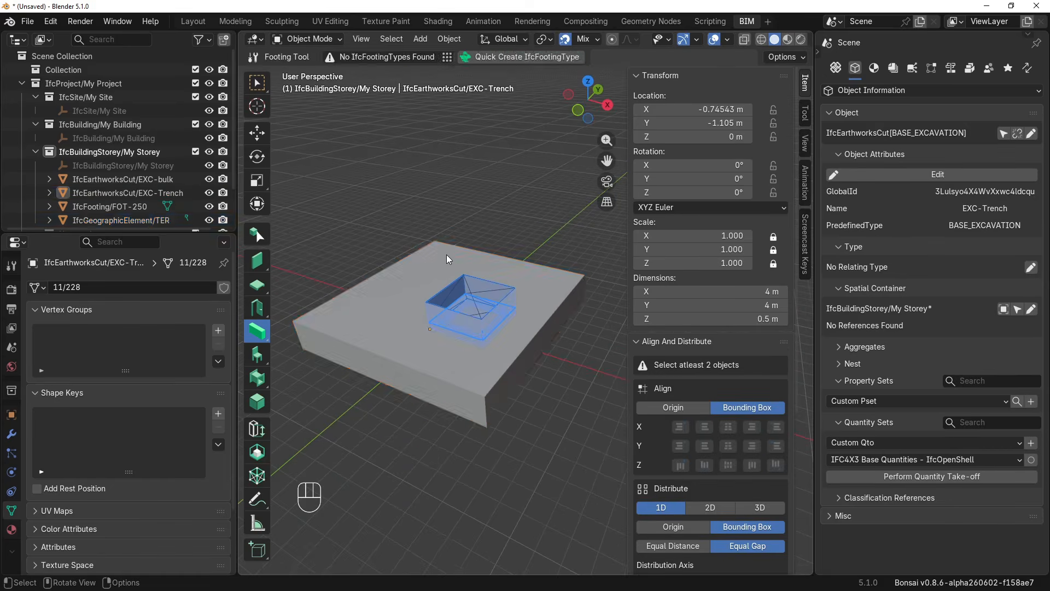
click(448, 257)
key(alt+o)
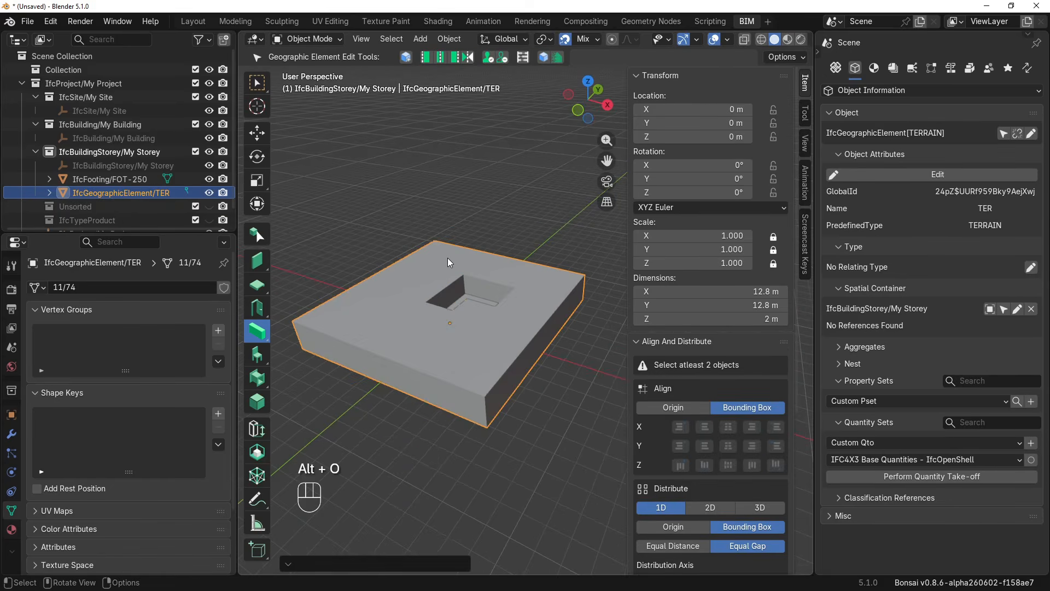
middle_drag(460, 288, 459, 323)
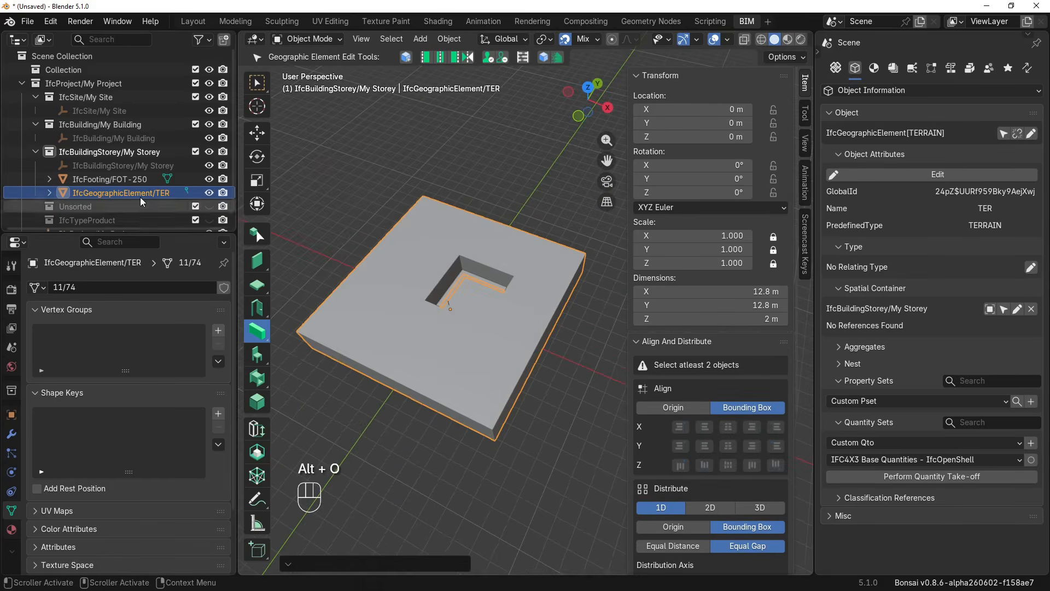
Hide the footing FOT-250 and show the terrain's earthworks cut objects from below
click(117, 179)
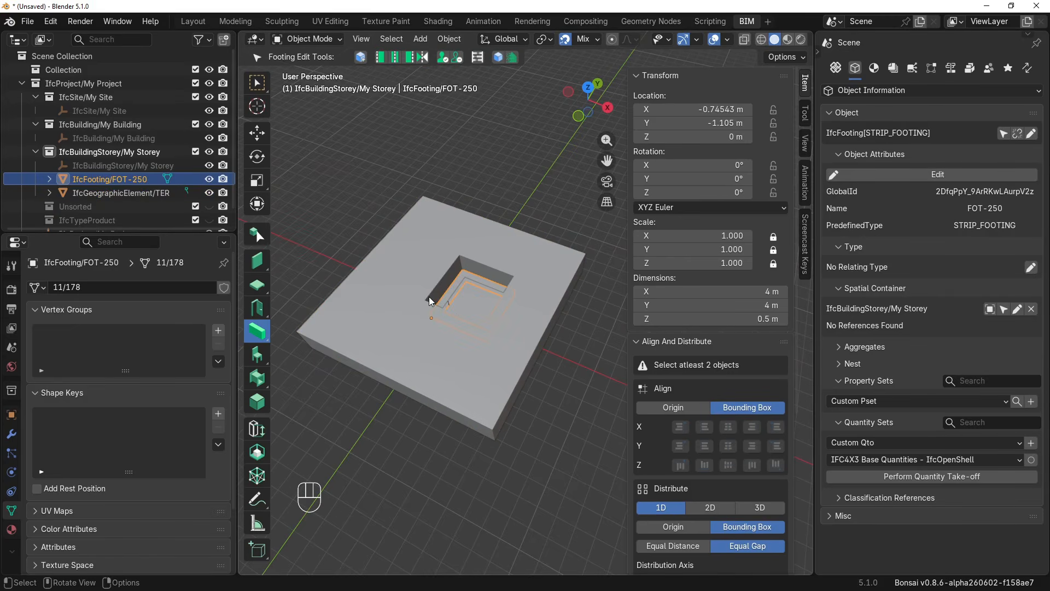
key(h)
middle_drag(428, 296, 459, 256)
scroll(468, 291, up, 4)
click(461, 256)
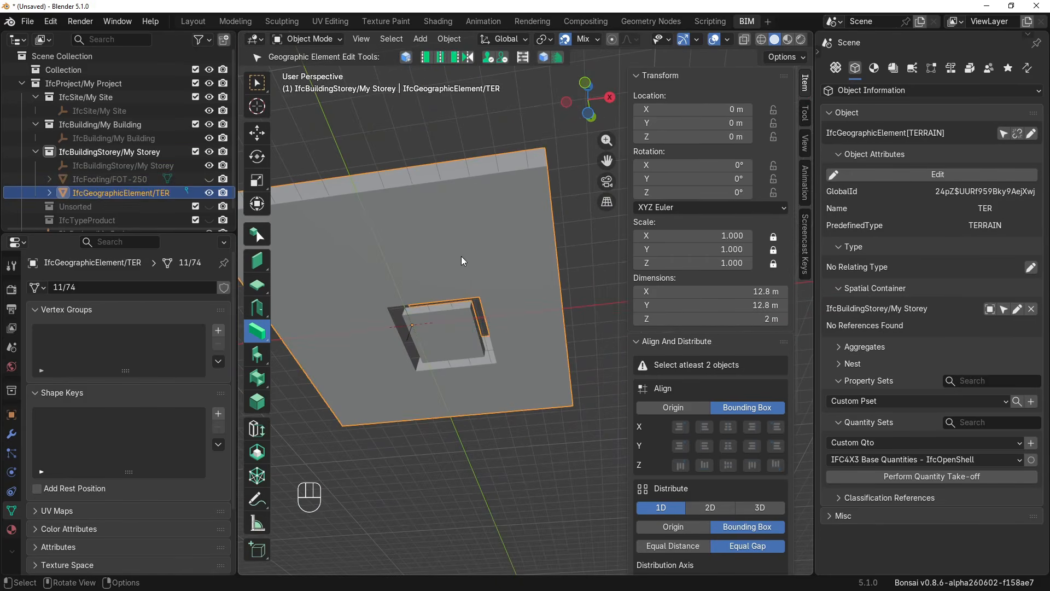
key(alt+o)
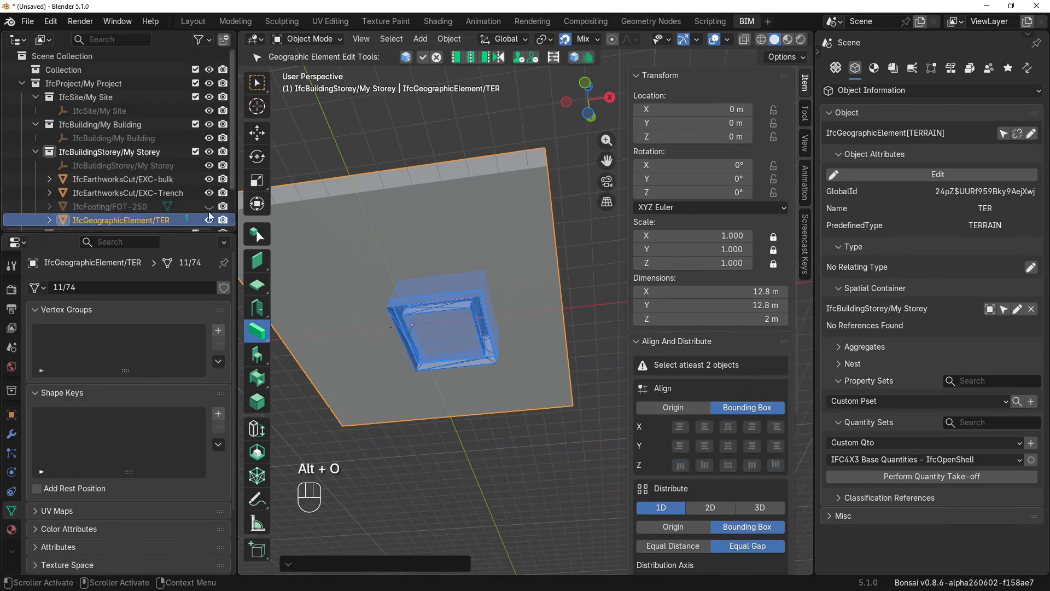
Perform the quantity take-off on the EXC-Trench cut and the EXC-bulk cut using IFC4X3 Base Quantities - Blender
click(142, 180)
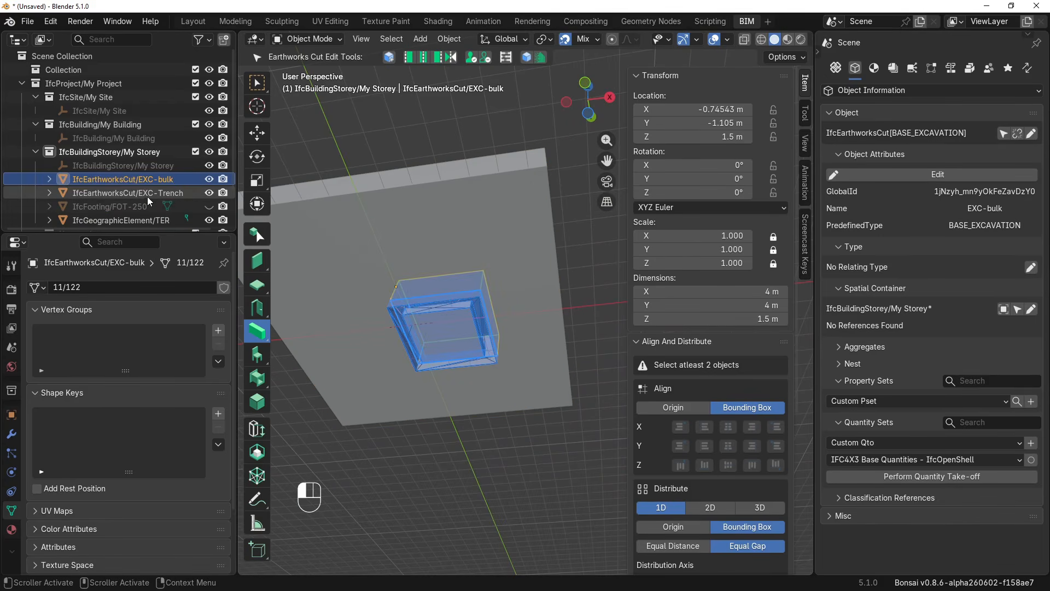
click(147, 196)
click(146, 182)
click(146, 193)
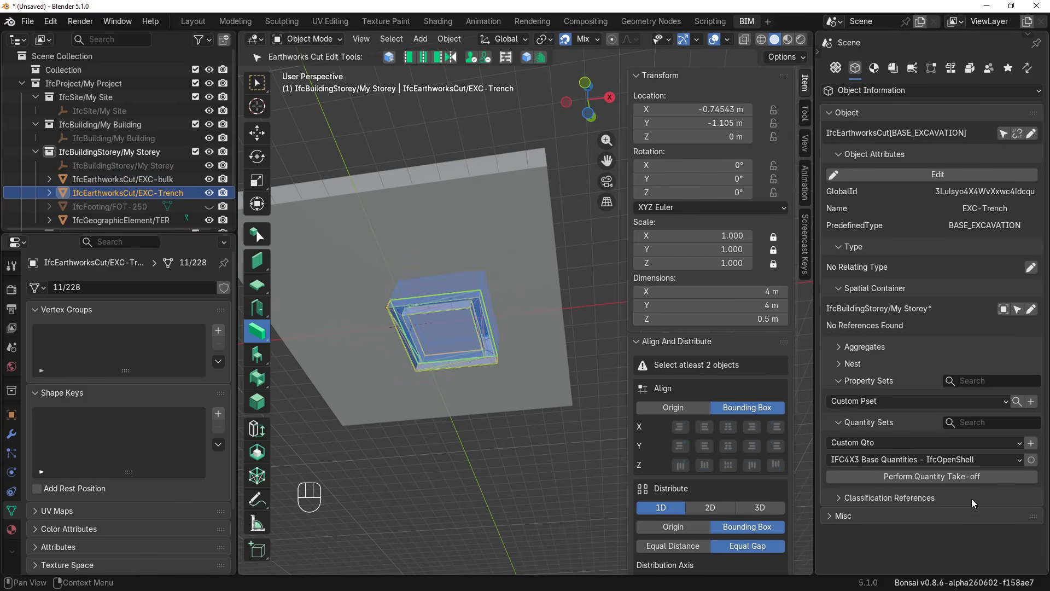
click(974, 460)
click(977, 513)
click(977, 479)
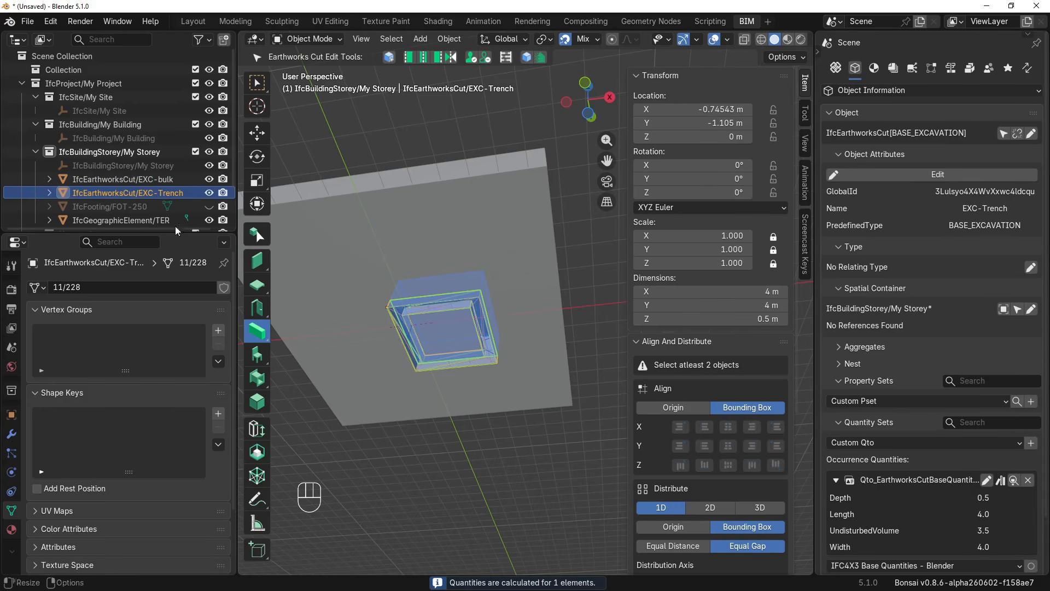
click(138, 180)
click(950, 476)
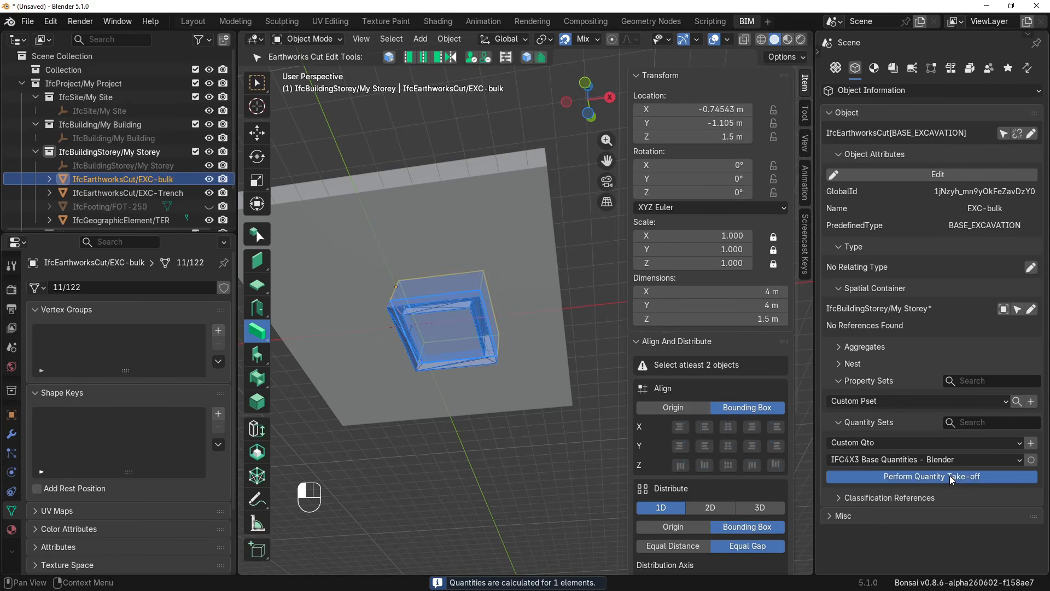
Deselect everything, hide the viewport sidebar and place the 3D cursor at the excavation floor's back corner
middle_drag(569, 339, 468, 389)
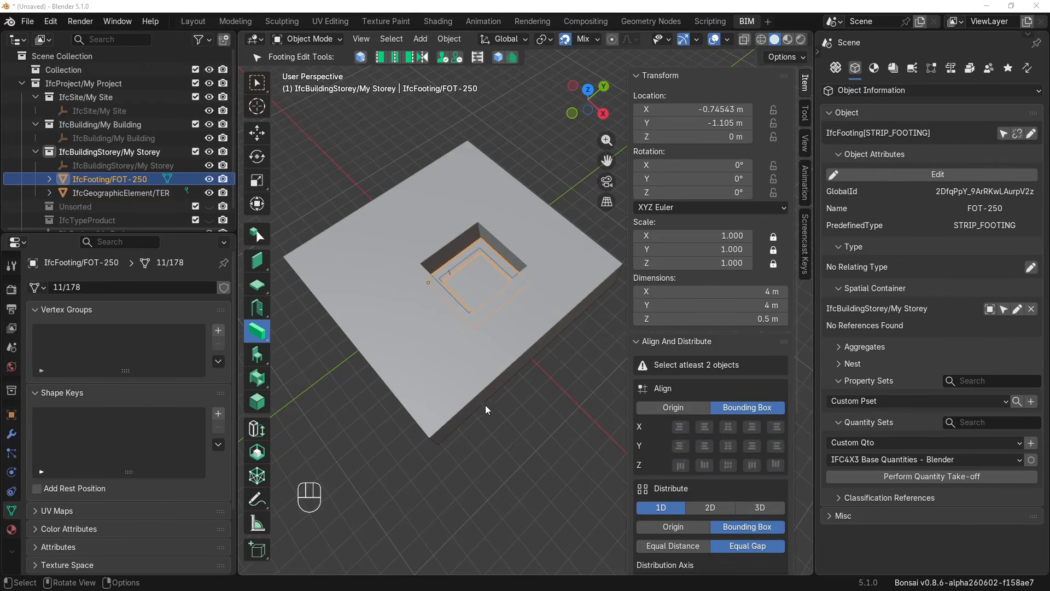
click(530, 390)
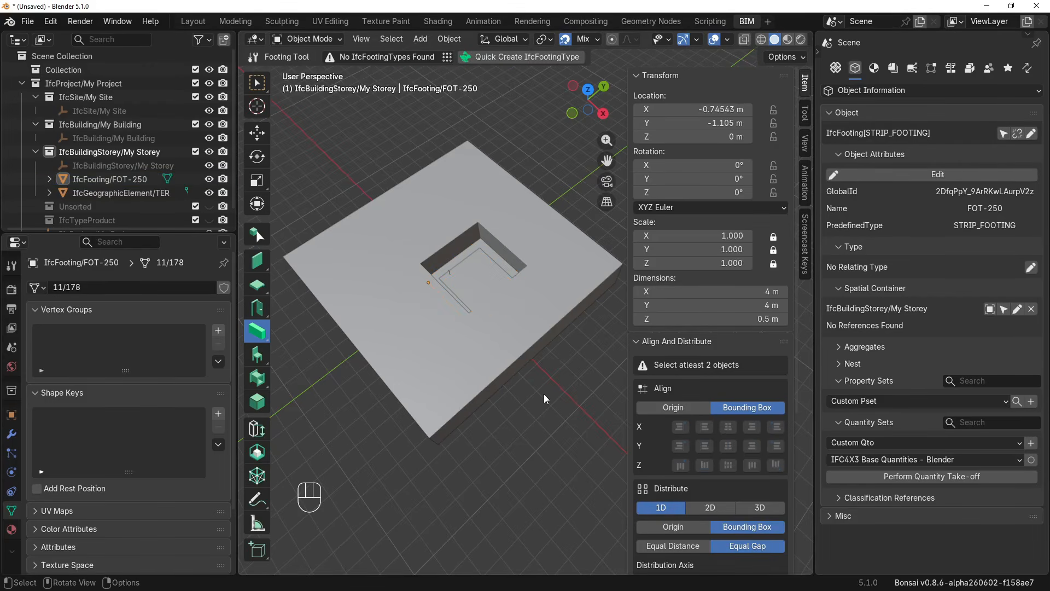
key(n)
middle_drag(543, 394, 464, 438)
scroll(508, 326, up, 4)
scroll(543, 372, down, 3)
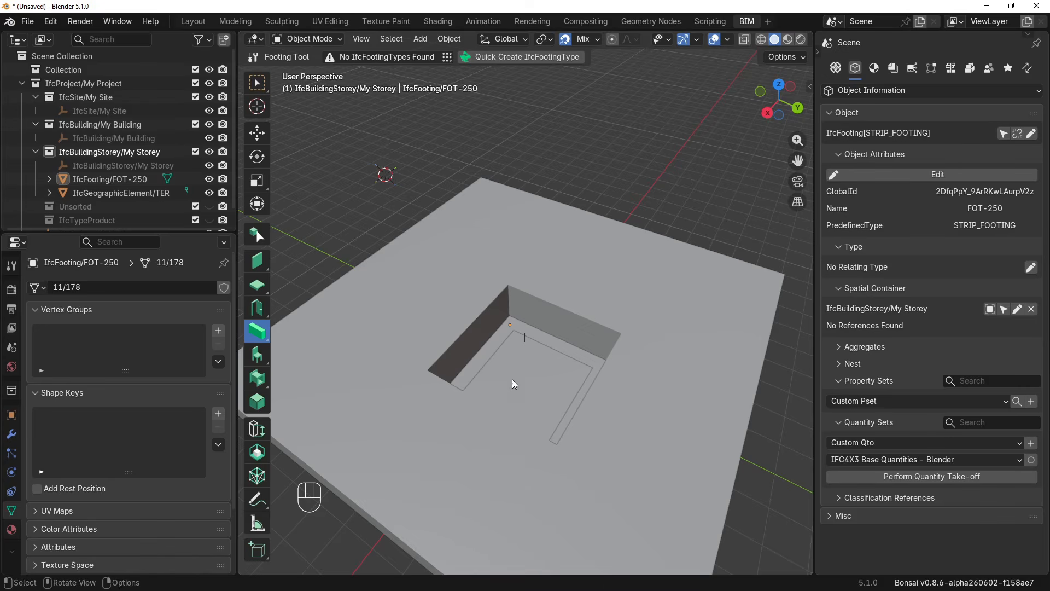
shift+right_drag(453, 277, 530, 317)
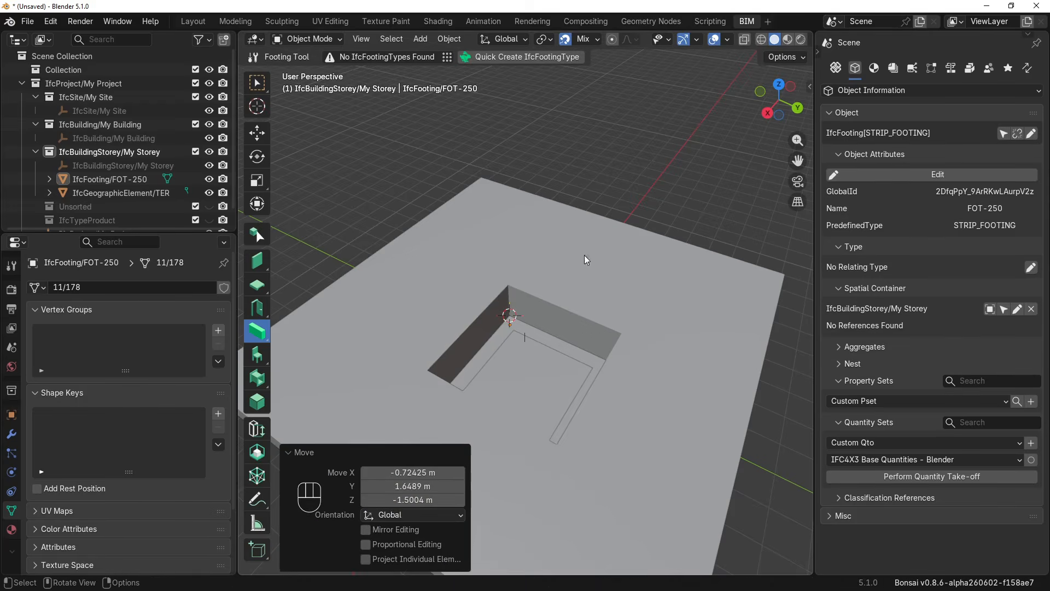
Start adding an IfcElement and set its class to IfcEarthworksFill with predefined type BACKFILL
click(419, 39)
click(439, 56)
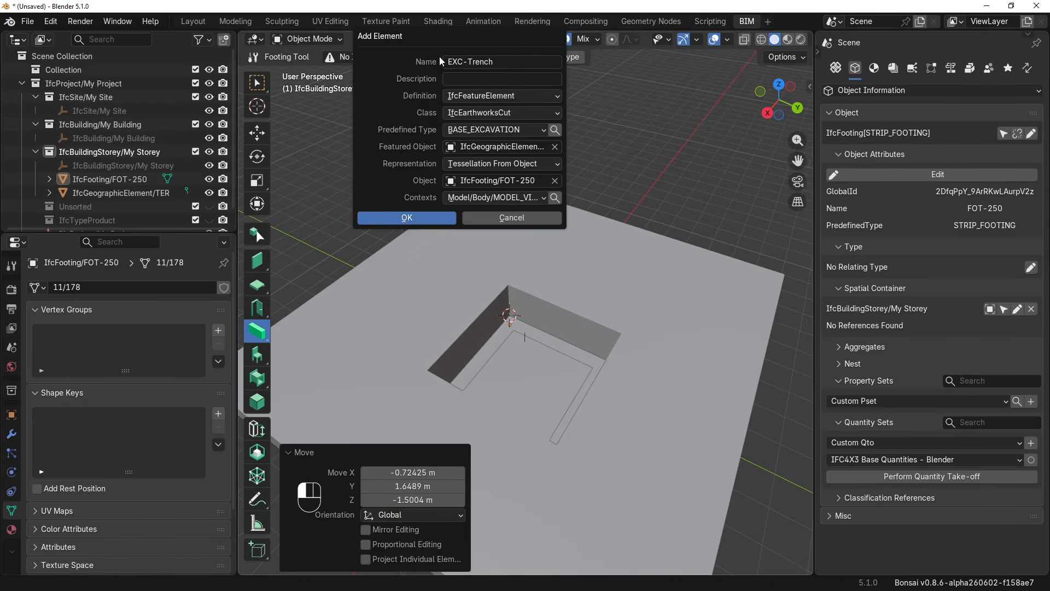
click(509, 97)
click(508, 94)
click(509, 97)
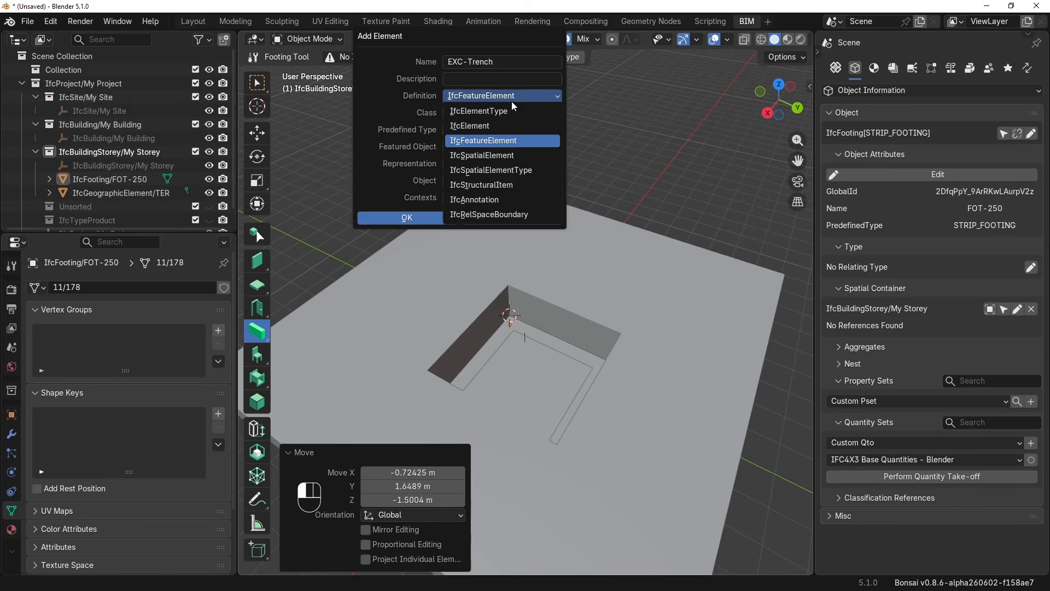
click(523, 125)
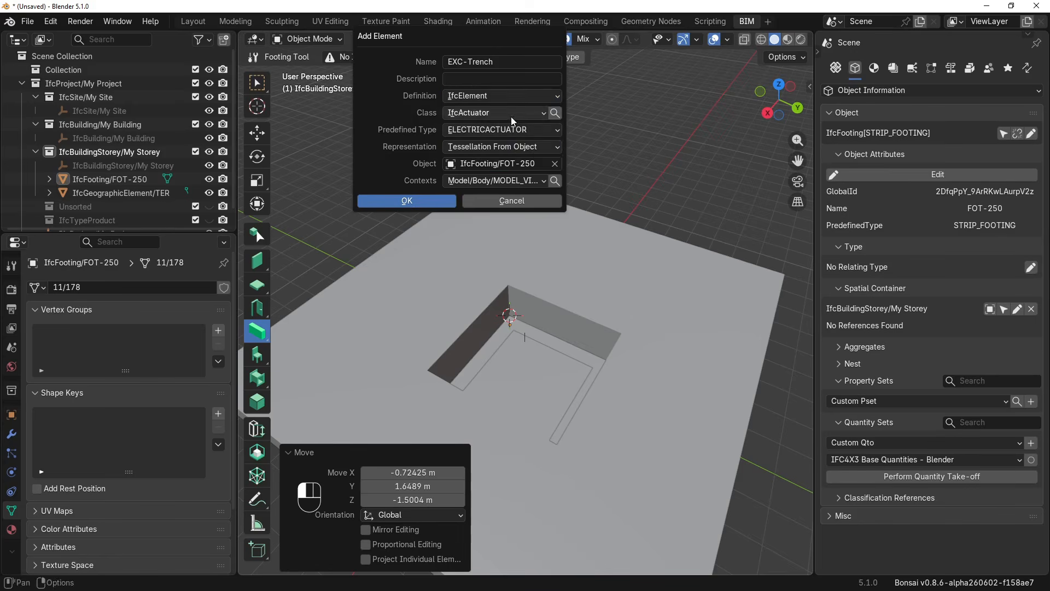
click(552, 113)
click(583, 138)
text(fill)
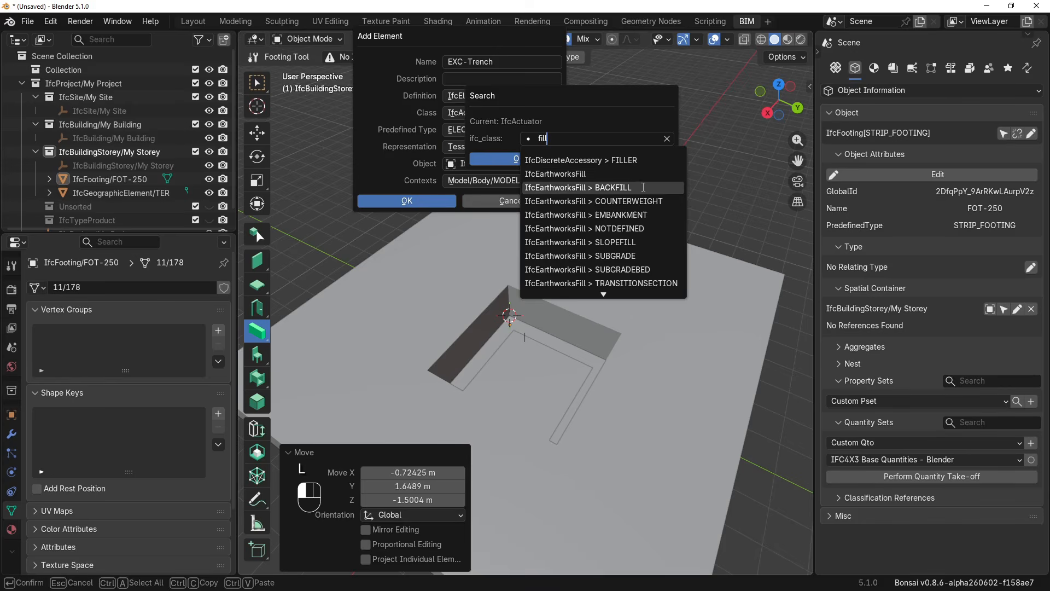
click(602, 187)
click(569, 159)
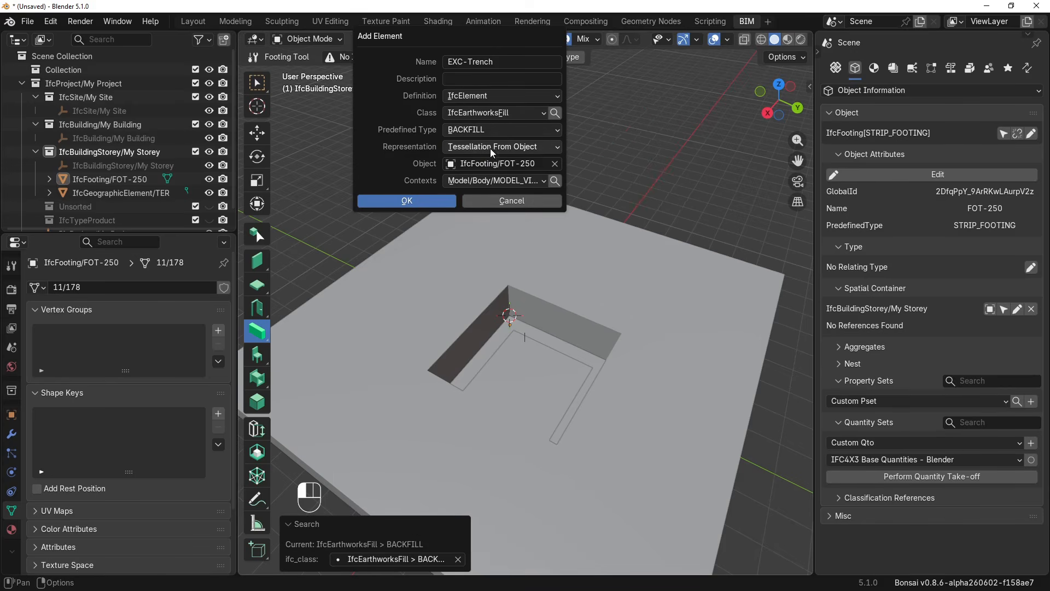
Set the fill's representation to Custom Extruded Solid, name it FIL-laterite and create it at the 3D cursor
click(474, 149)
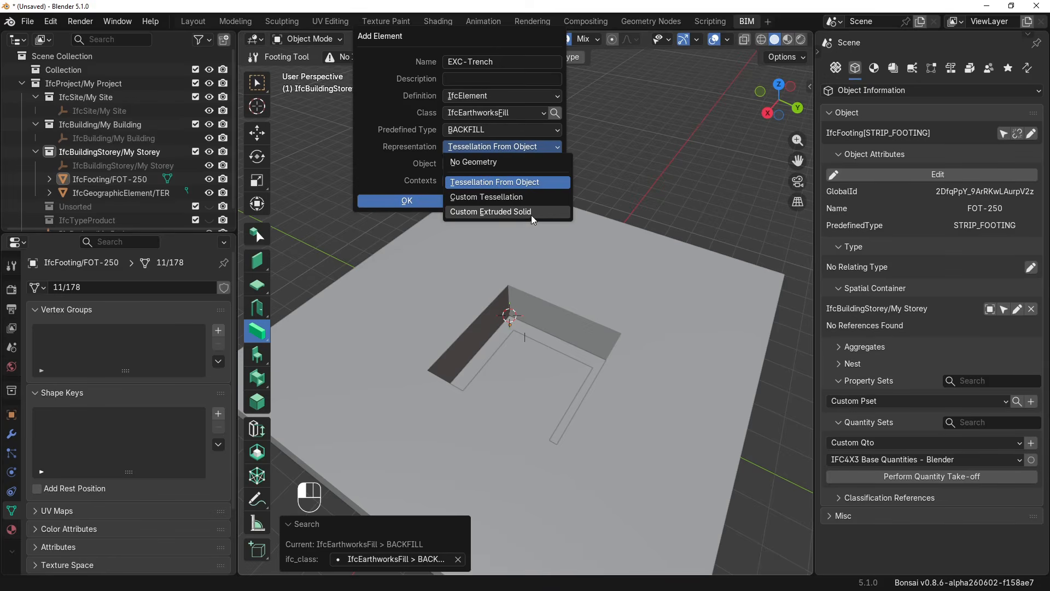
click(511, 213)
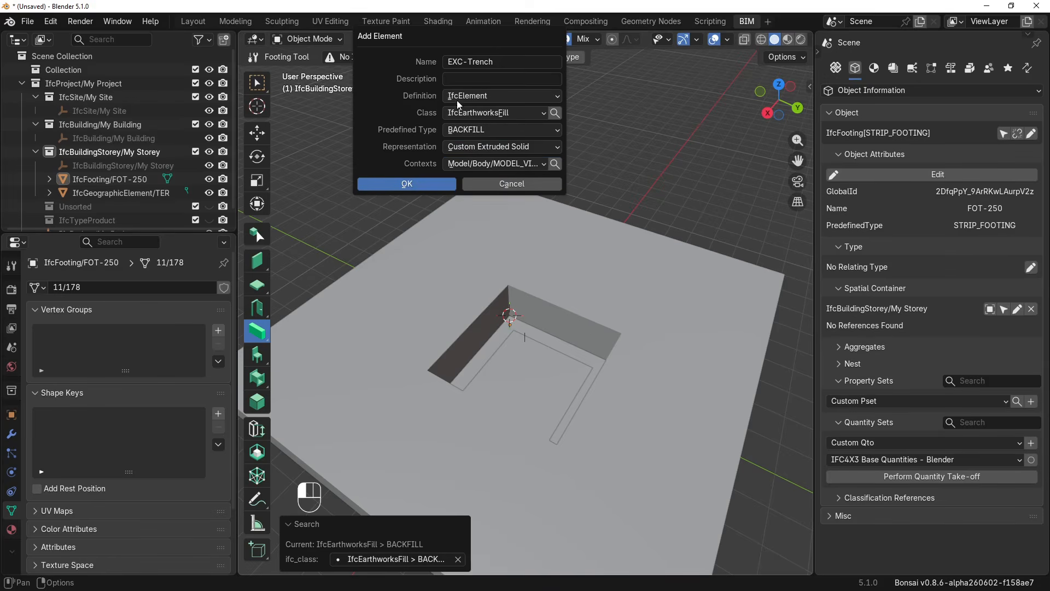
click(515, 62)
text(FI)
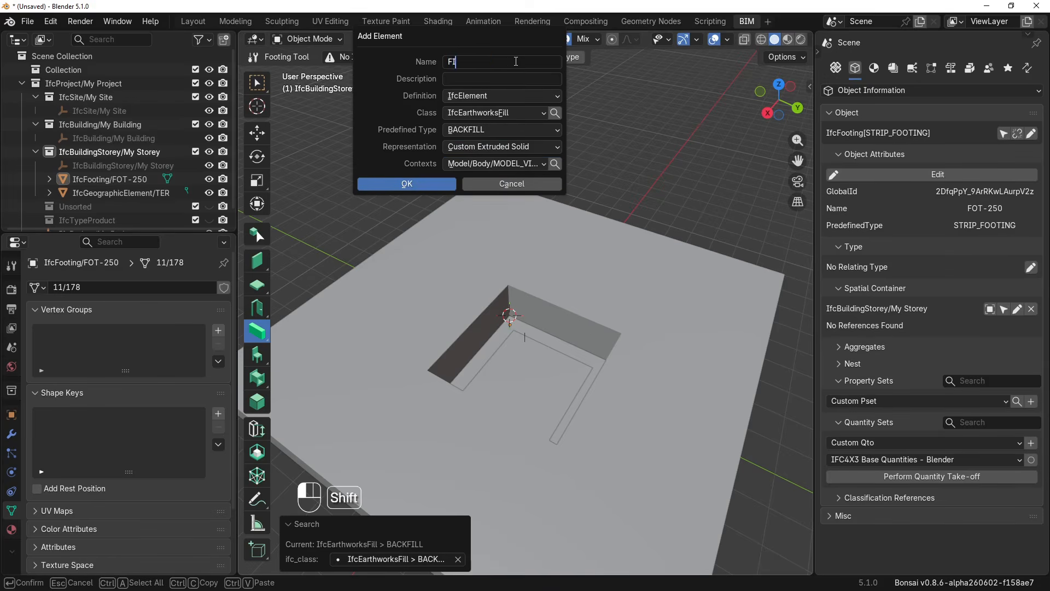
text(L-laterite)
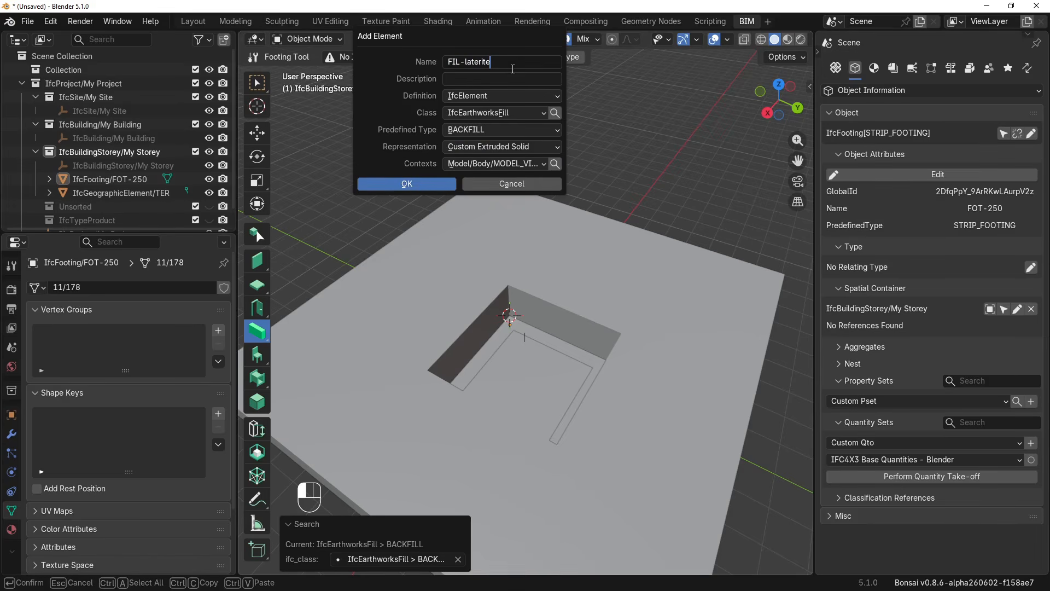
click(425, 182)
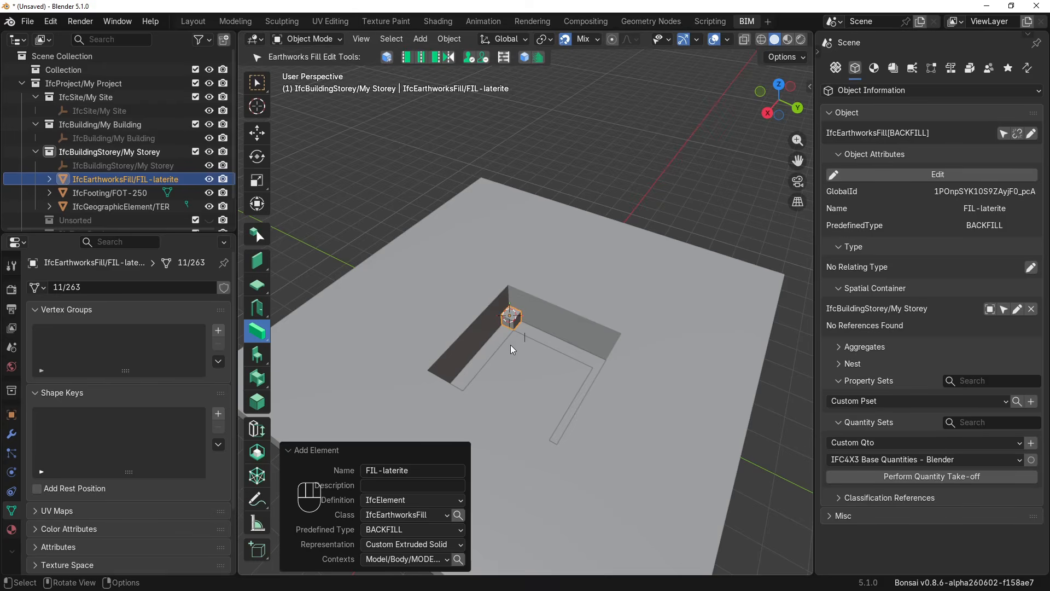
Open the FIL-laterite extrusion profile for editing and move its end edge 3.5 m along X
scroll(510, 344, down, 2)
shift+middle_drag(490, 303, 461, 209)
scroll(481, 222, up, 2)
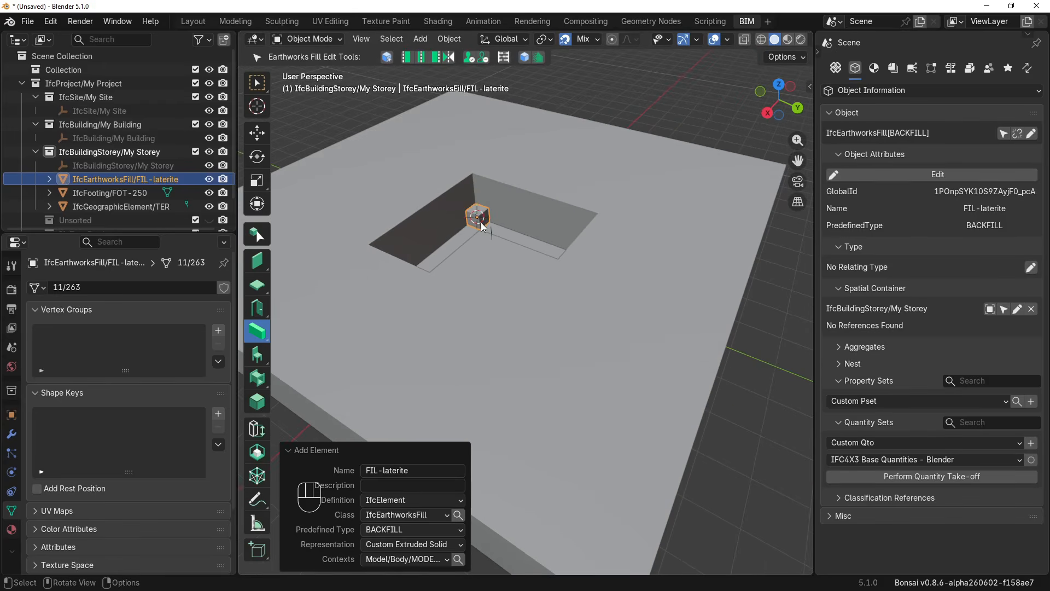
key(Tab)
key(Tab)
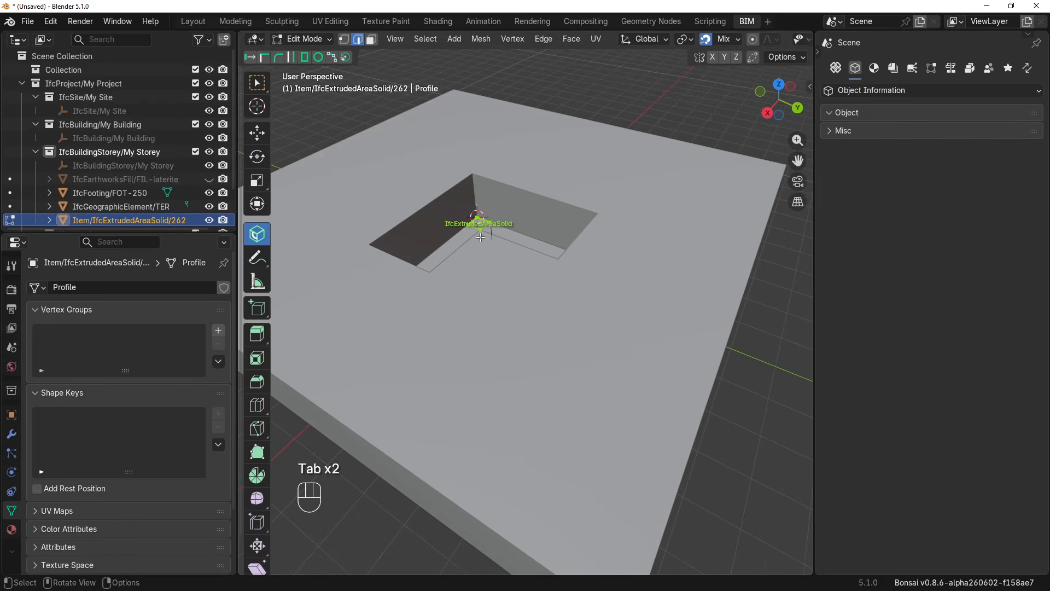
key(2)
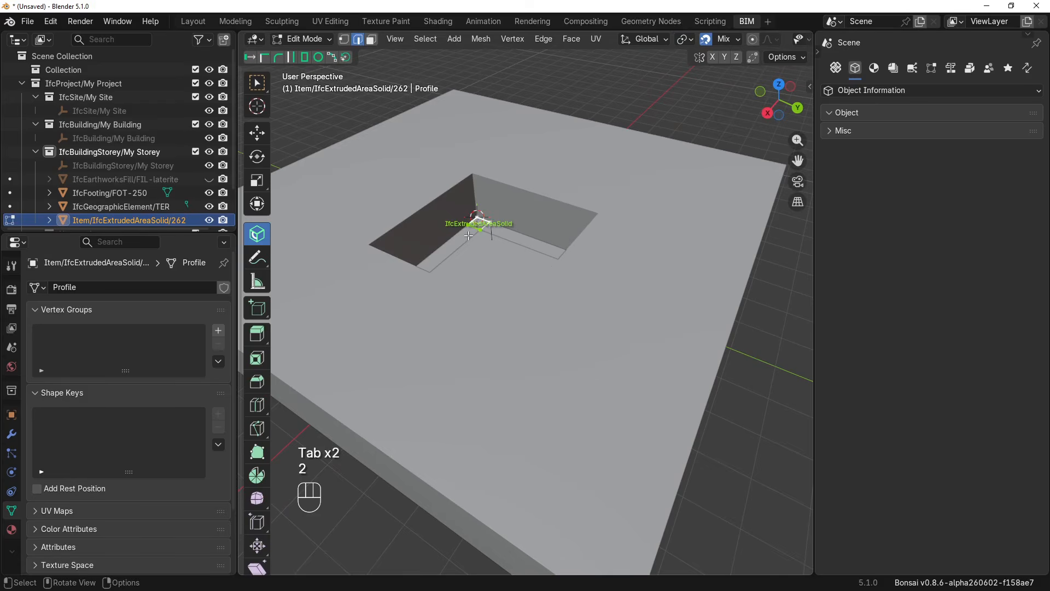
key(g)
key(y)
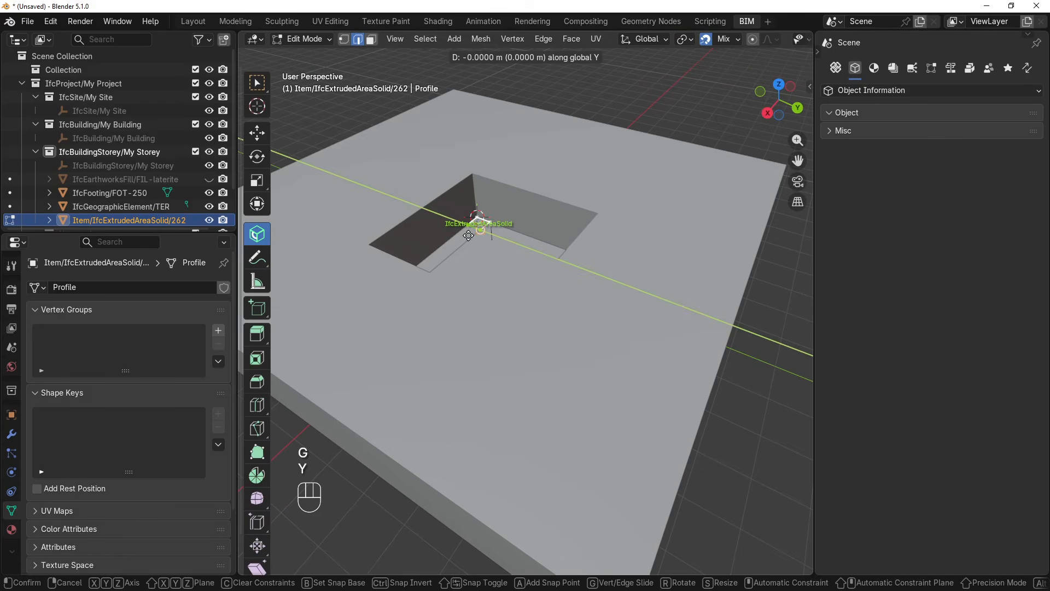
key(x)
click(384, 255)
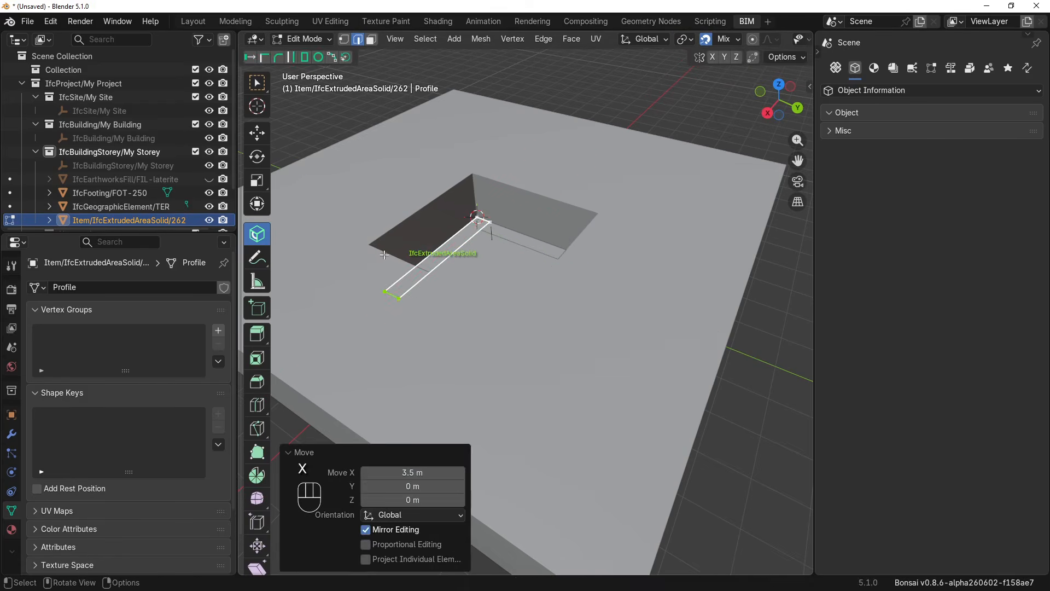
Extend the profile's long edge along Y to the excavation's opposite side and finish the profile edit
key(KP_7)
shift+scroll(488, 289, down, 5)
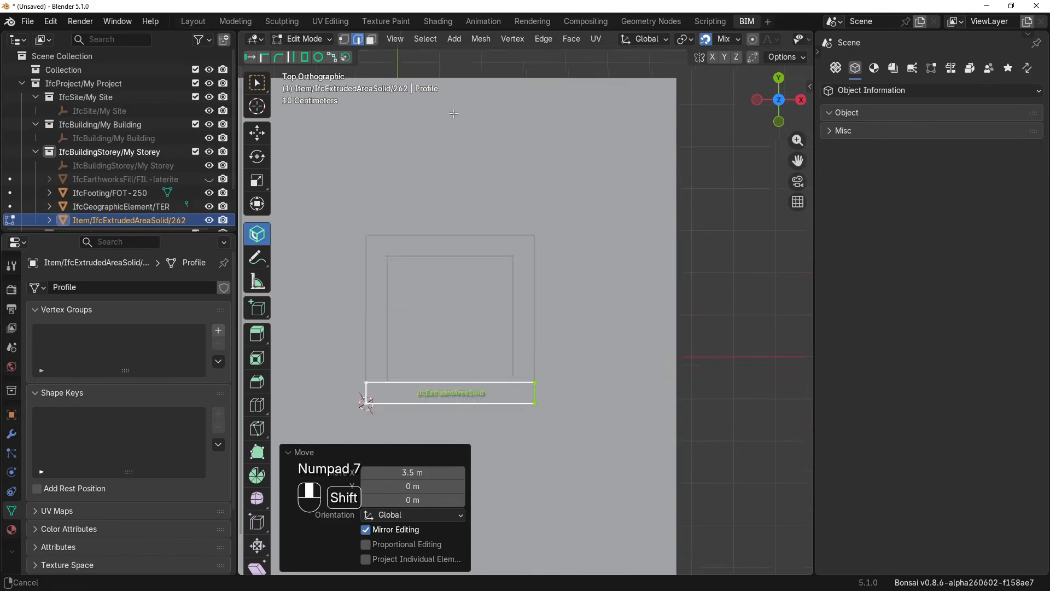
click(492, 293)
key(g)
key(y)
click(497, 153)
scroll(528, 205, down, 1)
middle_drag(528, 205, 447, 162)
key(Tab)
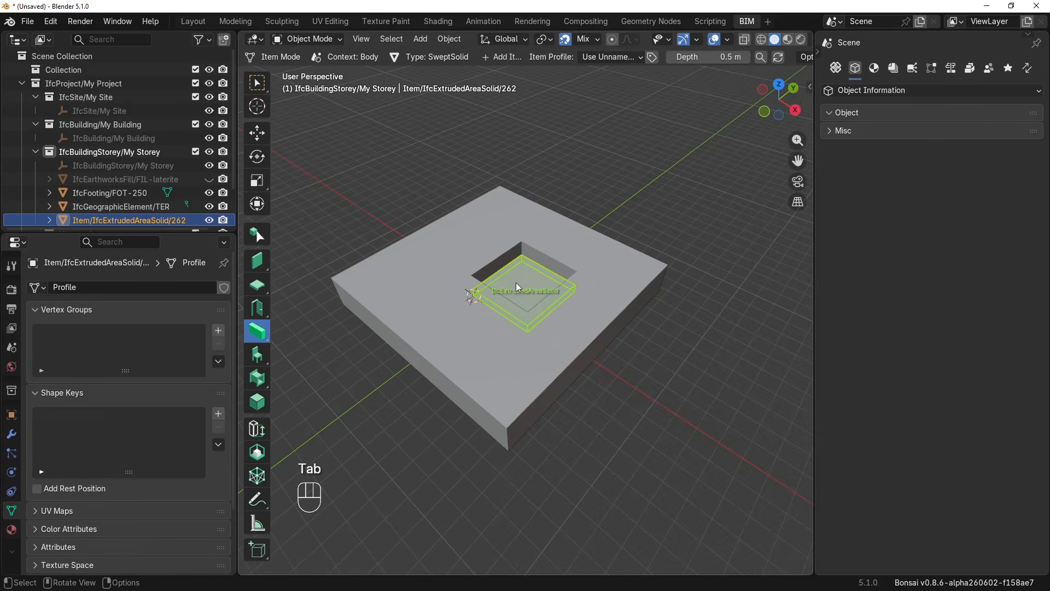
Set the laterite fill's extrusion depth to 1.5 m and apply it
click(703, 60)
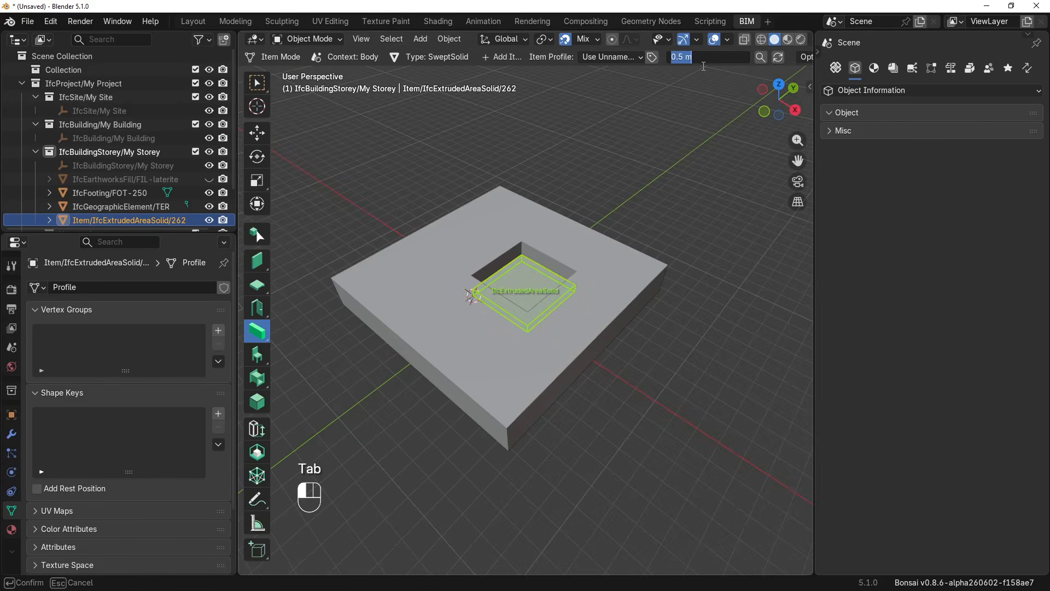
text(1.5)
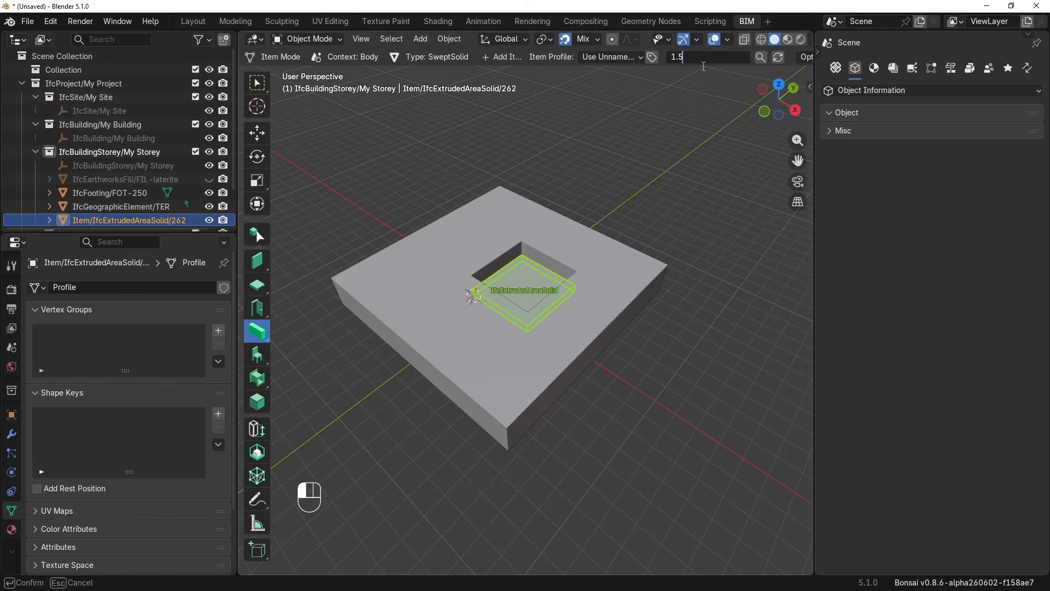
click(704, 66)
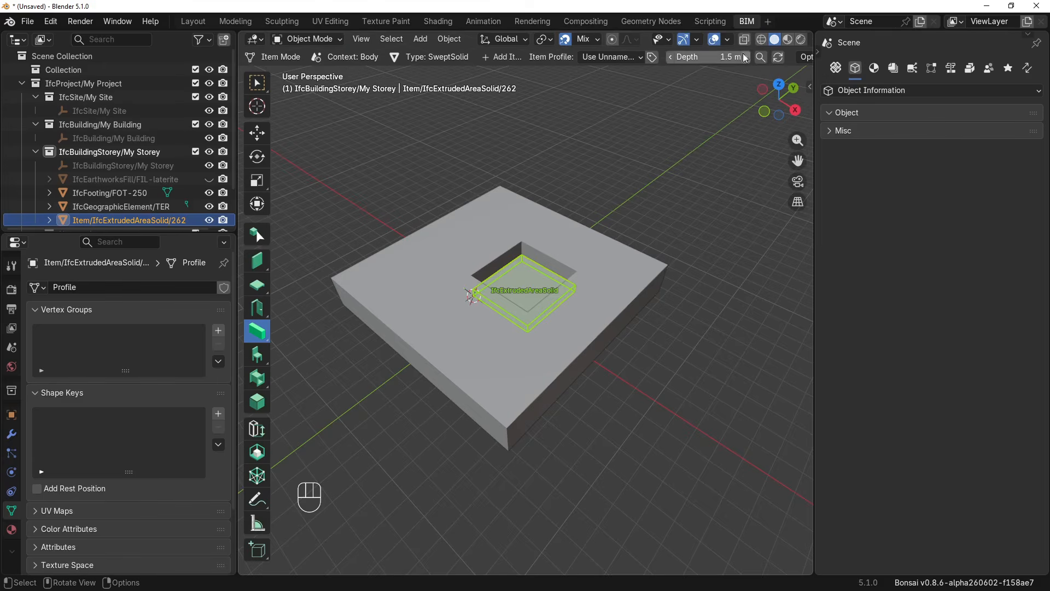
click(778, 58)
Set the laterite fill's extrusion depth to 1.2 m, apply it and leave item editing
click(728, 62)
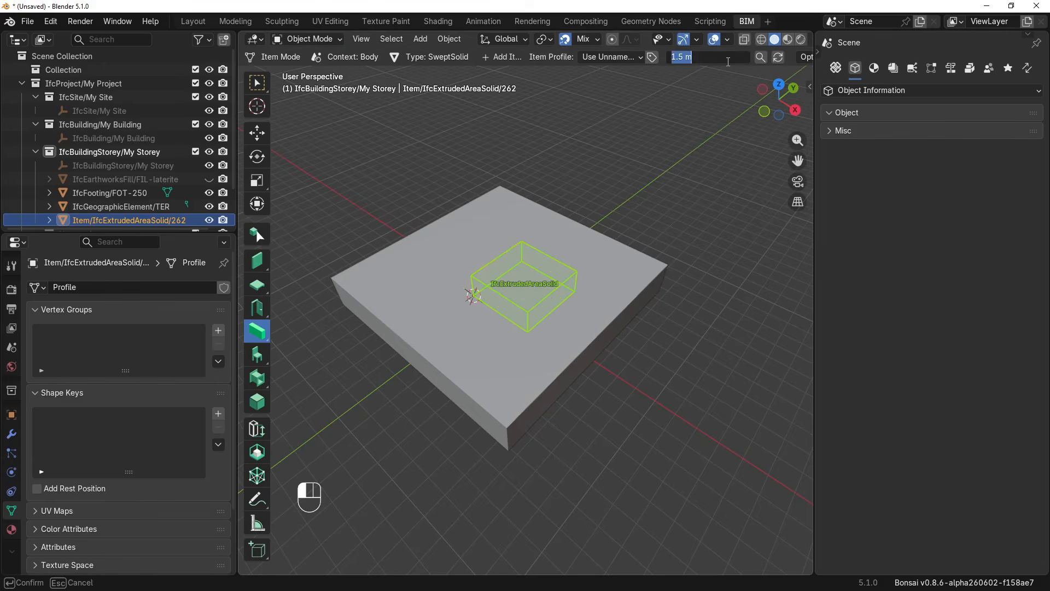
text(1)
key(Return)
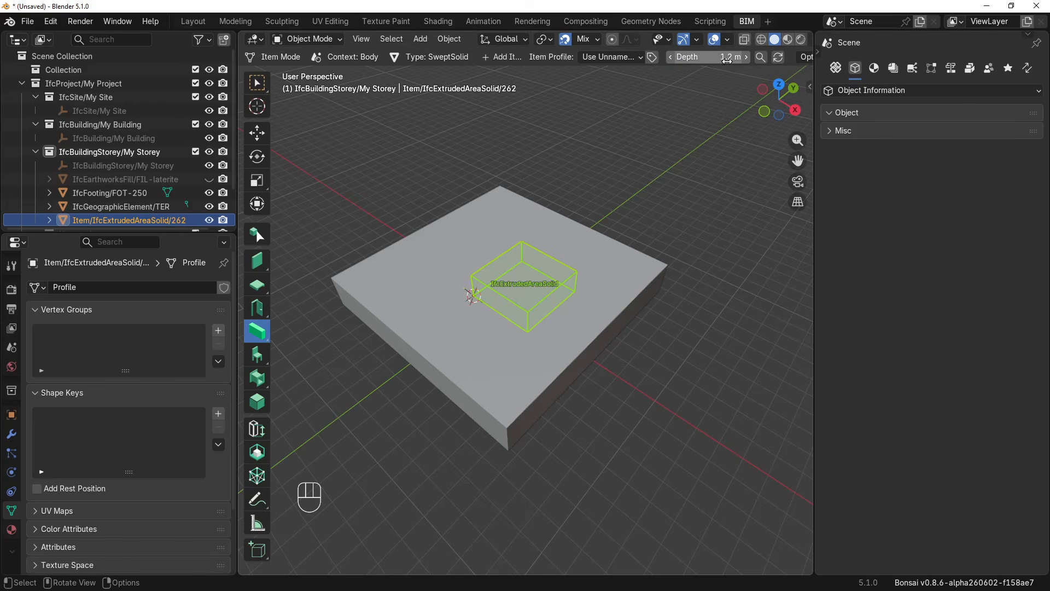
key(Tab)
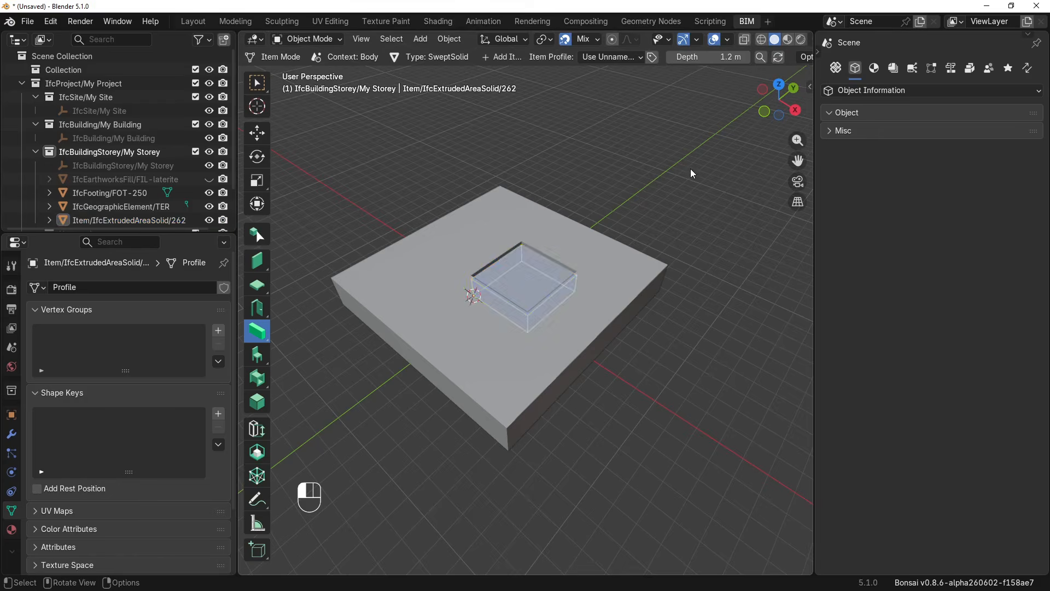
scroll(560, 206, down, 2)
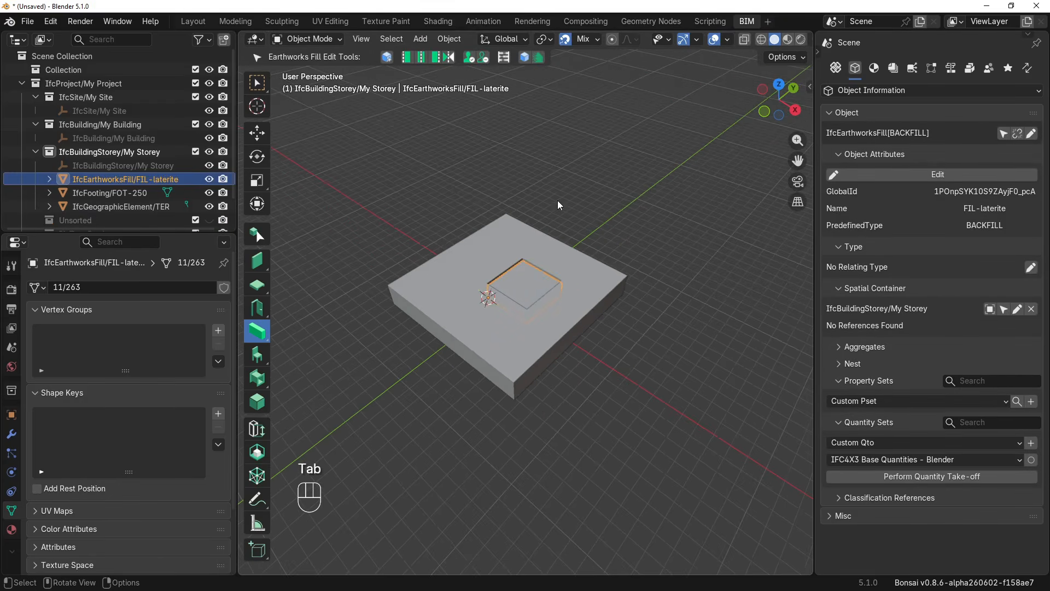
scroll(557, 202, down, 1)
scroll(518, 277, up, 3)
middle_drag(512, 263, 517, 287)
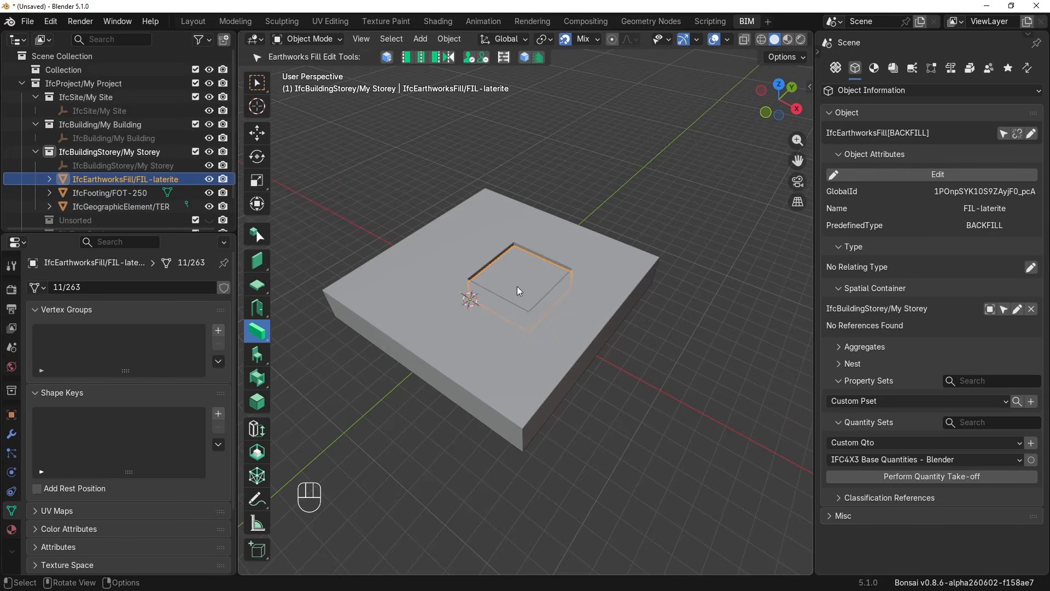
Show the TER terrain's openings, check them with the terrain isolated in local view, and hide them again
click(599, 314)
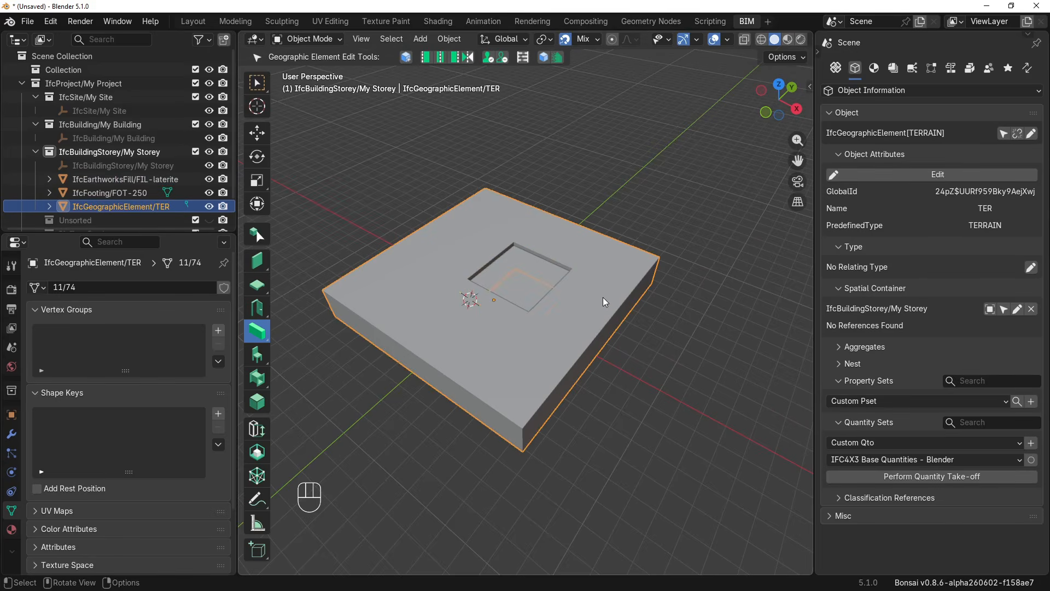
key(alt+o)
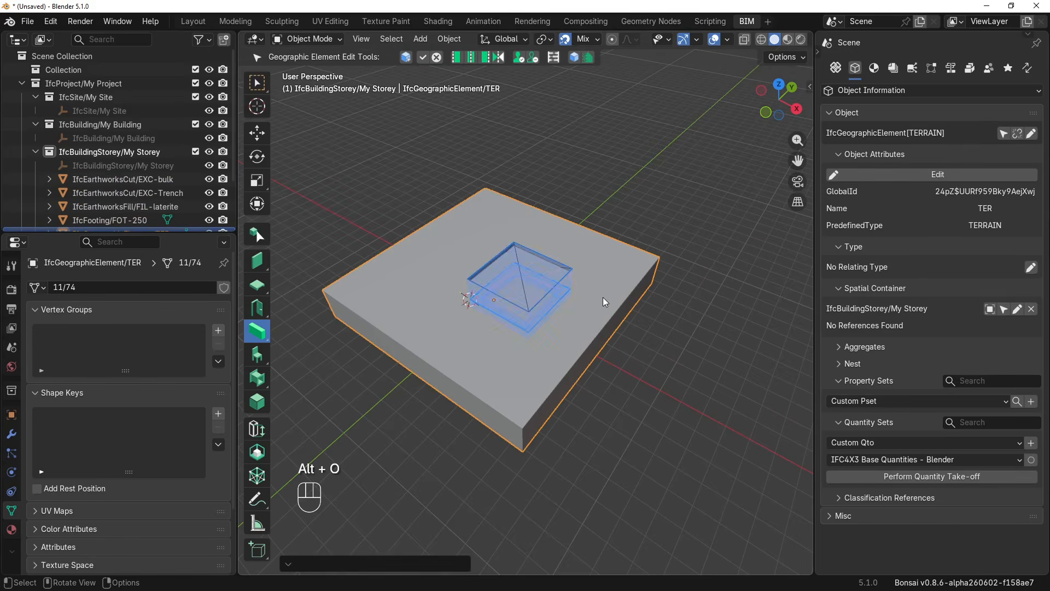
key(KP_Divide)
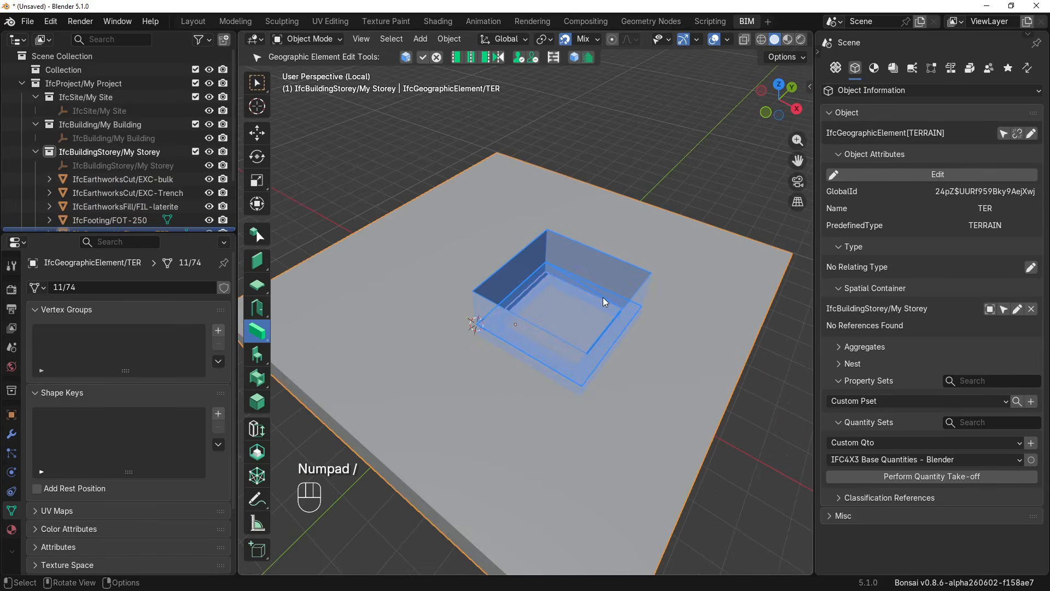
key(KP_Divide)
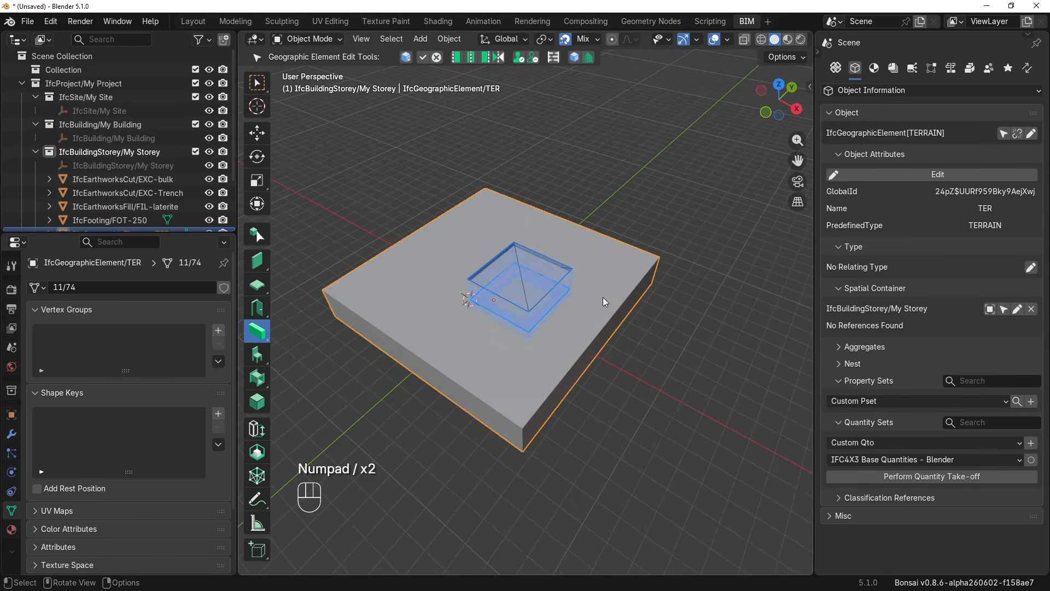
key(alt+o)
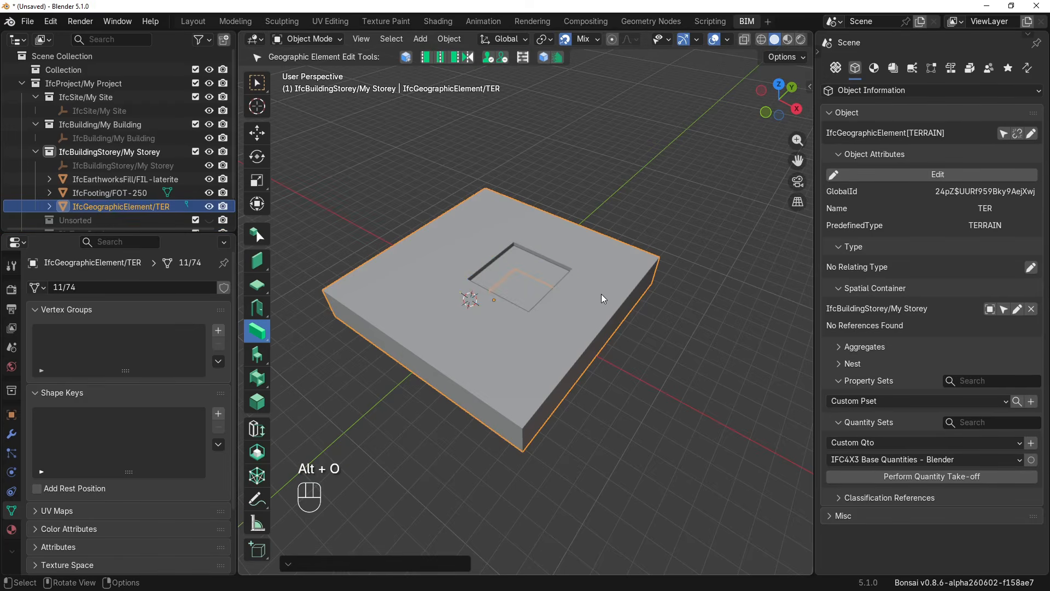
scroll(569, 256, down, 1)
middle_drag(569, 256, 539, 294)
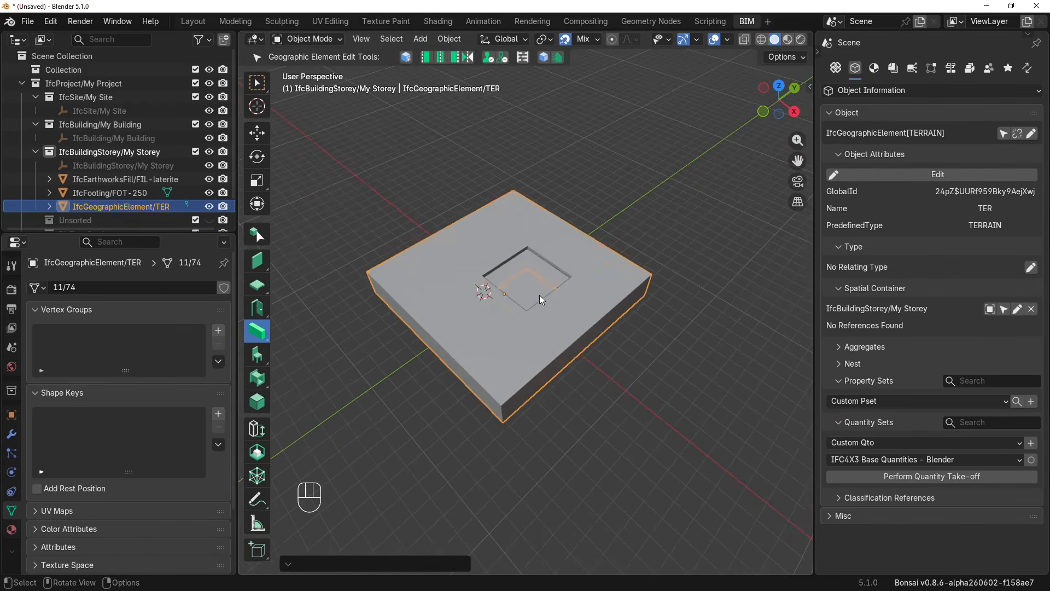
Move the FIL-laterite fill along Y out of the excavation to a spot beyond the terrain block
click(540, 293)
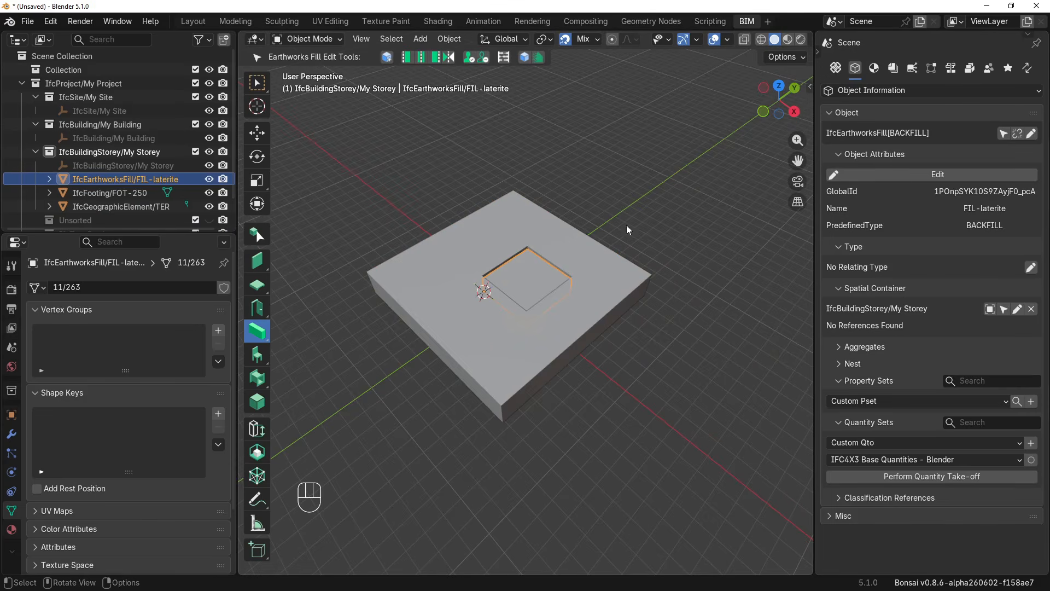
middle_drag(548, 276, 537, 294)
key(g)
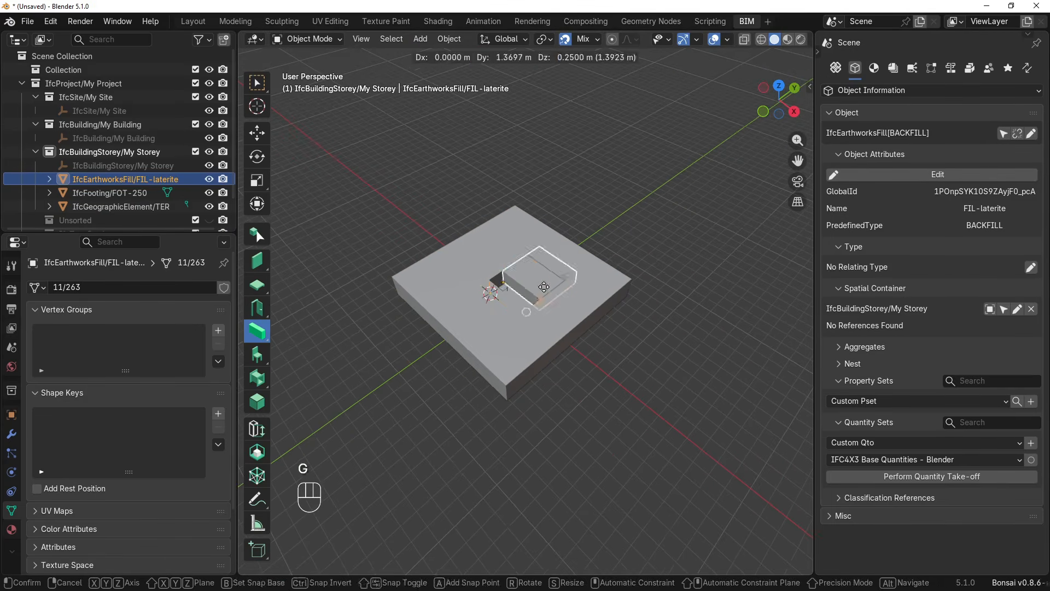
key(y)
click(566, 255)
scroll(553, 274, up, 2)
scroll(554, 274, up, 3)
shift+middle_drag(508, 248, 482, 227)
scroll(482, 227, down, 4)
click(697, 175)
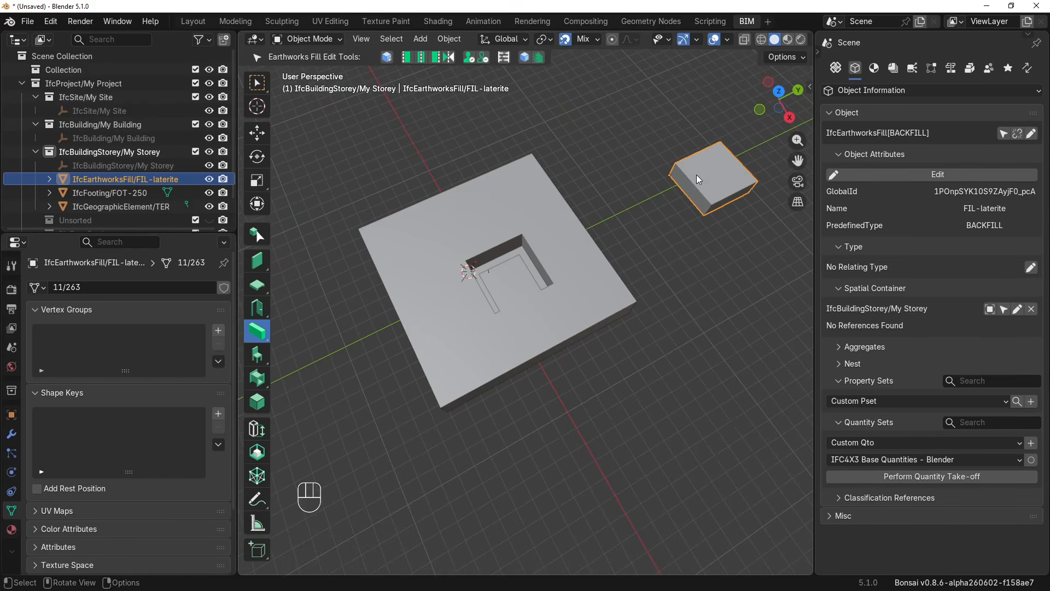
key(space)
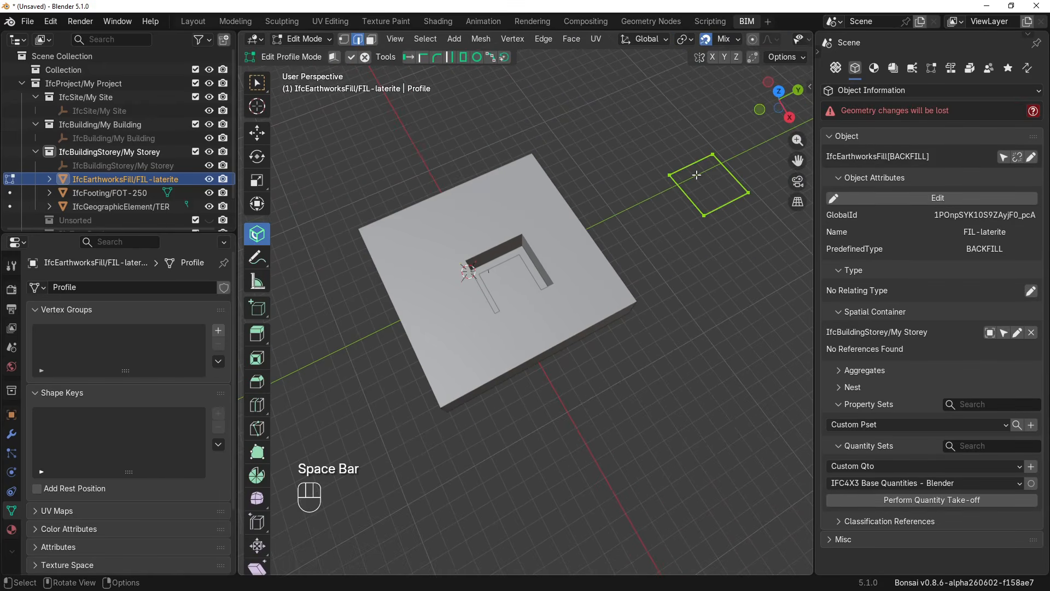
key(Tab)
key(Tab)
key(Tab)
key(Tab)
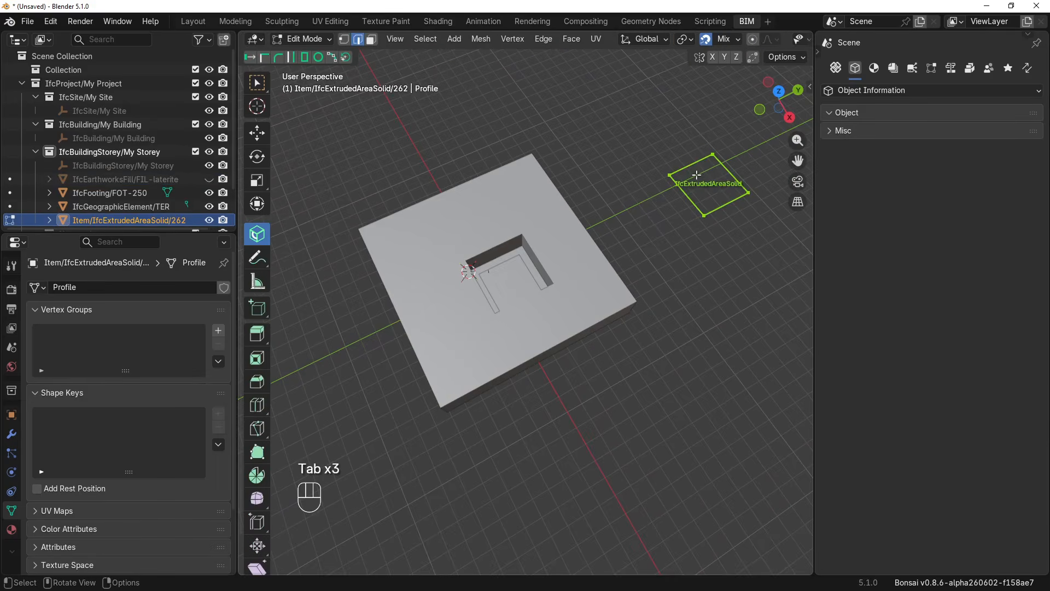
key(Tab)
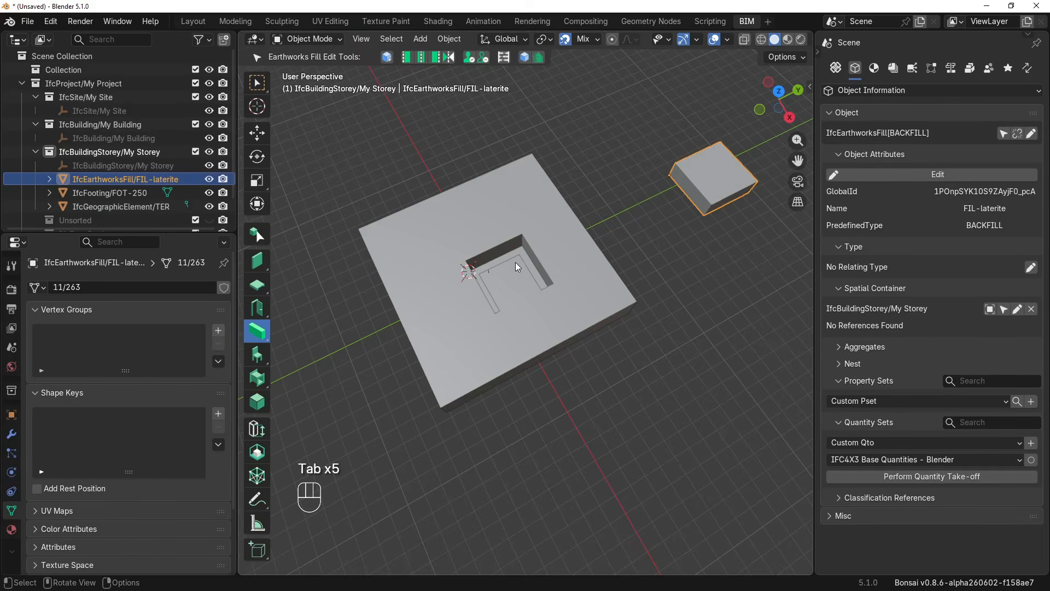
Quick-create an IfcColumnType with the Column tool and place one column at the excavation's corner
scroll(515, 262, up, 2)
drag(257, 331, 301, 339)
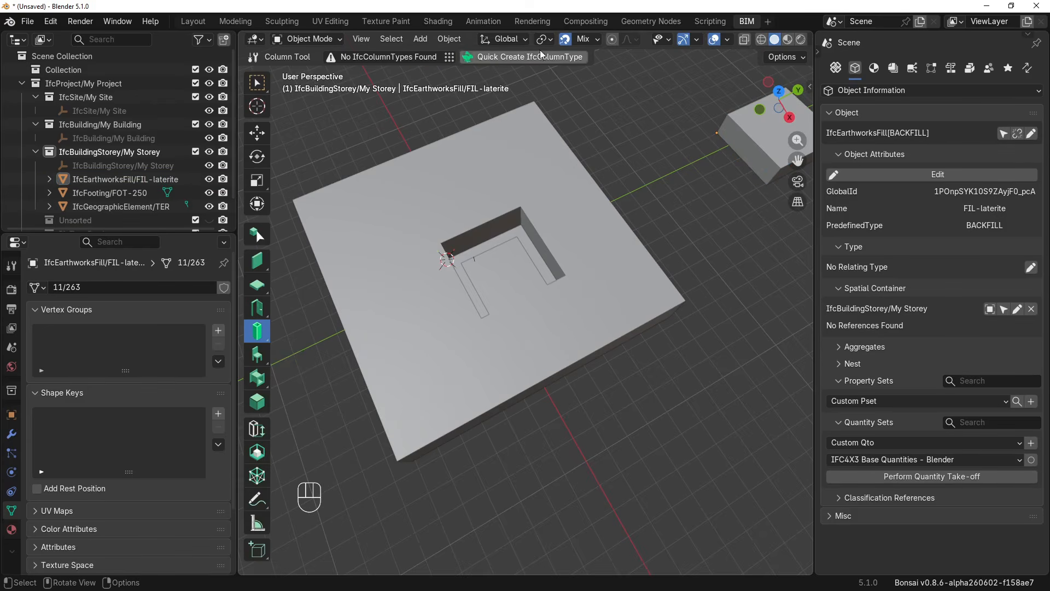
click(581, 58)
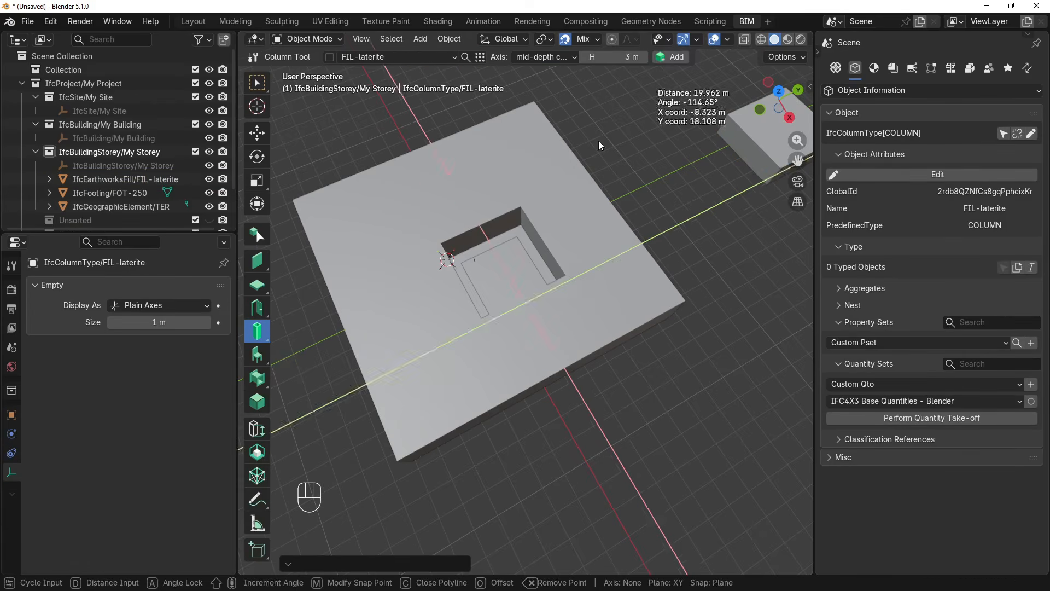
click(515, 222)
scroll(516, 228, up, 2)
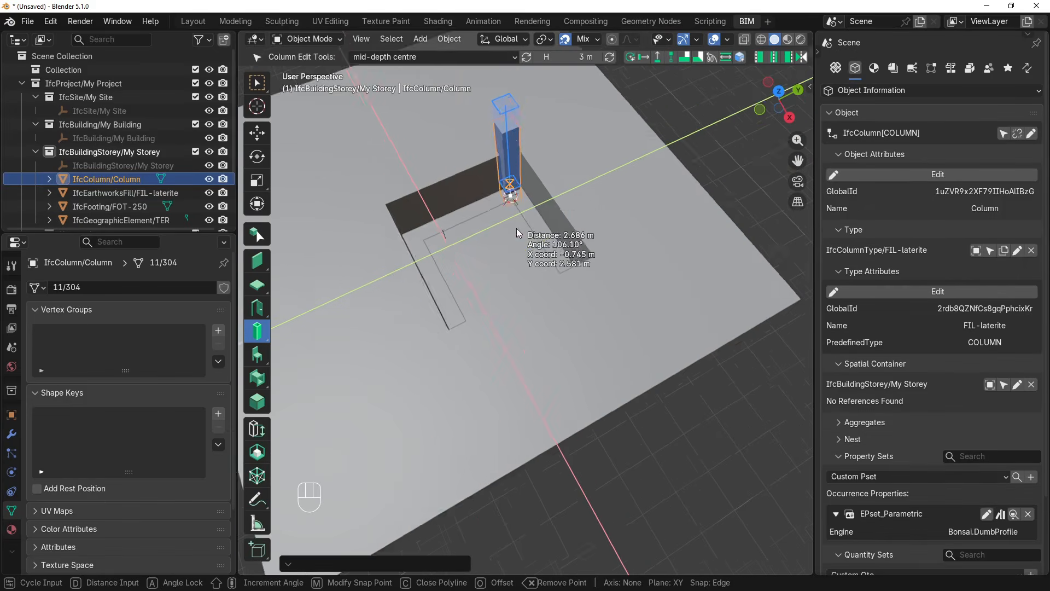
key(Escape)
key(Escape)
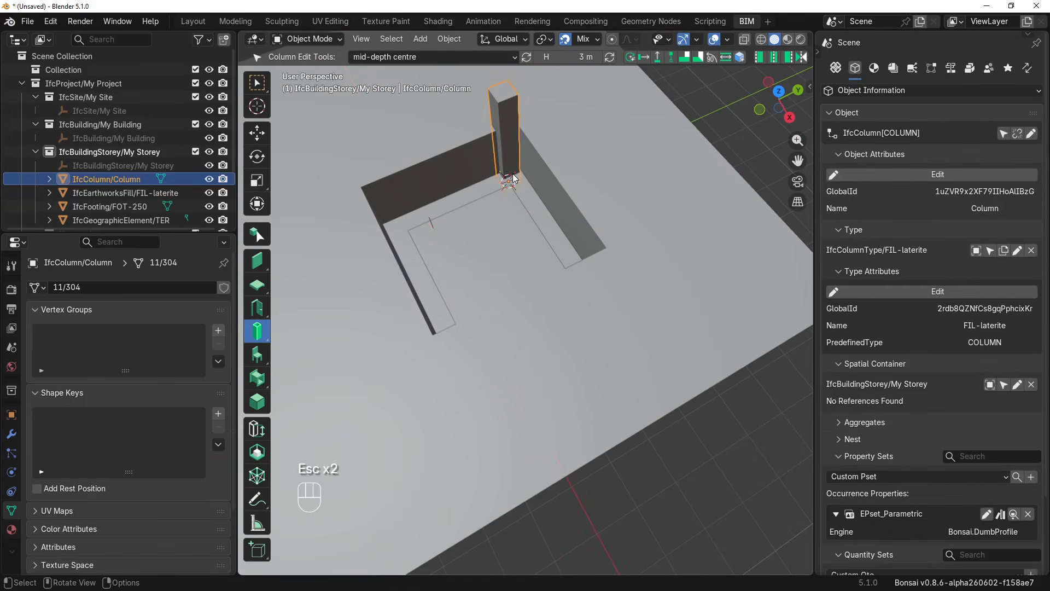
Move the column in plan along X and Y towards the excavation's corner
key(KP_7)
shift+middle_drag(477, 196, 560, 338)
scroll(446, 309, up, 2)
key(g)
key(x)
click(519, 294)
key(g)
key(y)
click(439, 306)
Adjust the column along X by about 0.88 m and back by about 0.83 m, flush with the excavation's corner
key(g)
key(x)
click(520, 304)
key(g)
key(x)
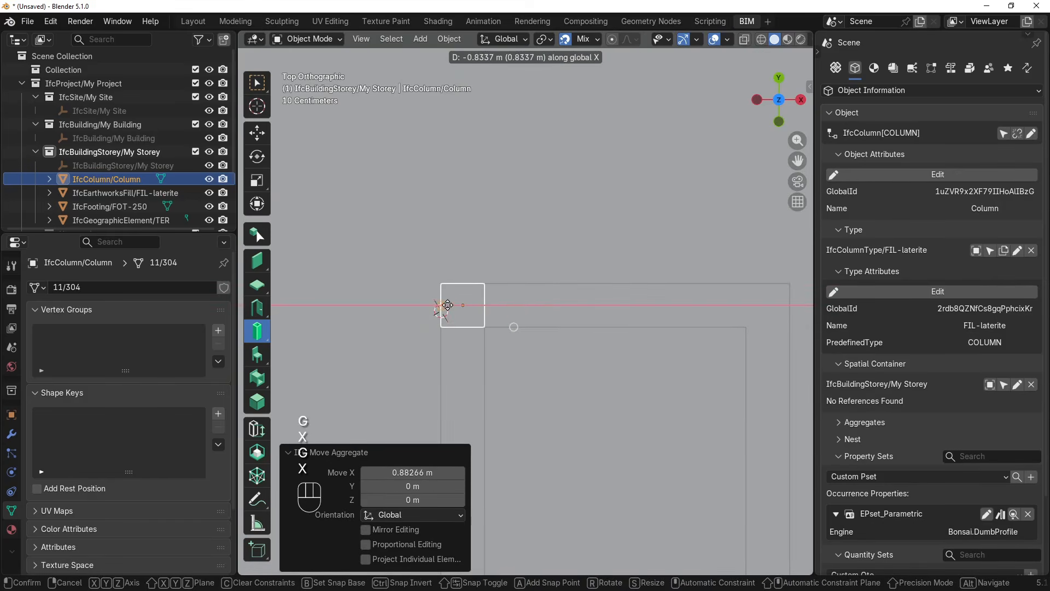
click(450, 306)
middle_drag(453, 307, 501, 266)
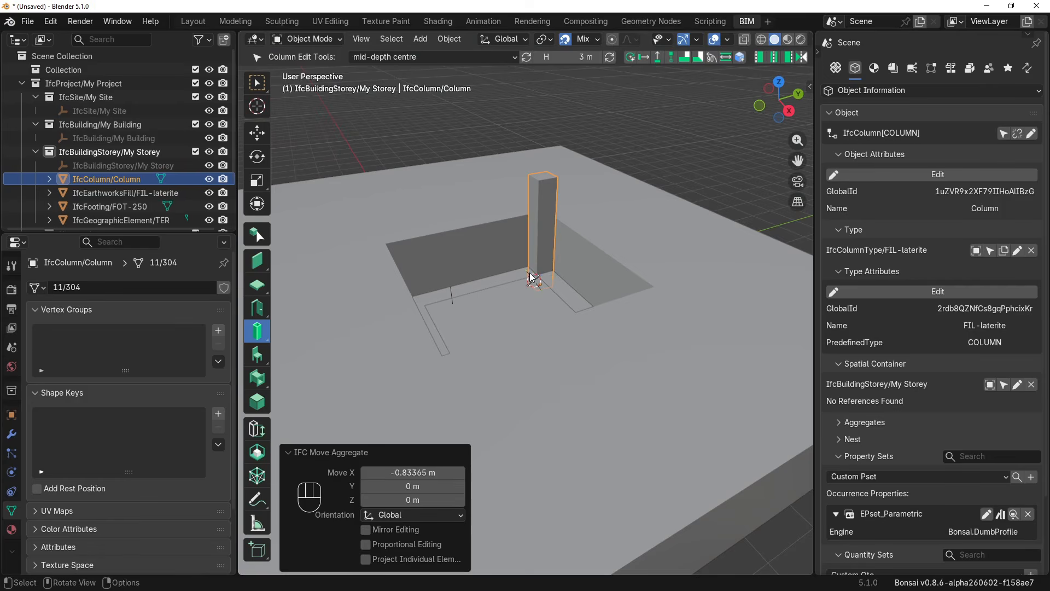
Adjust the column vertically along Z by -1 m, about 2.70 m and about -1.20 m at the excavation's corner
key(g)
key(z)
click(557, 189)
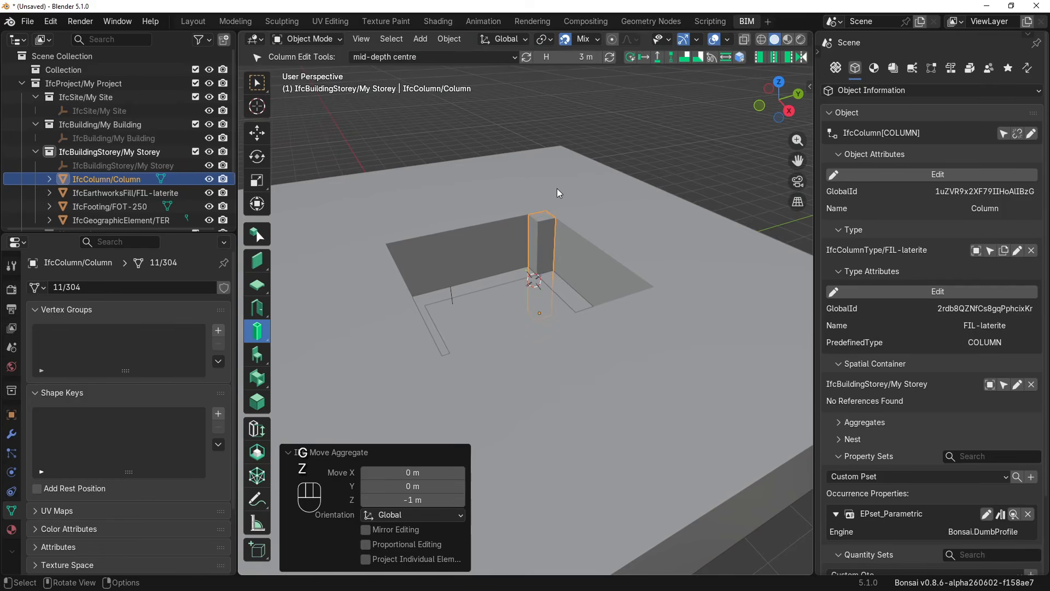
key(g)
key(z)
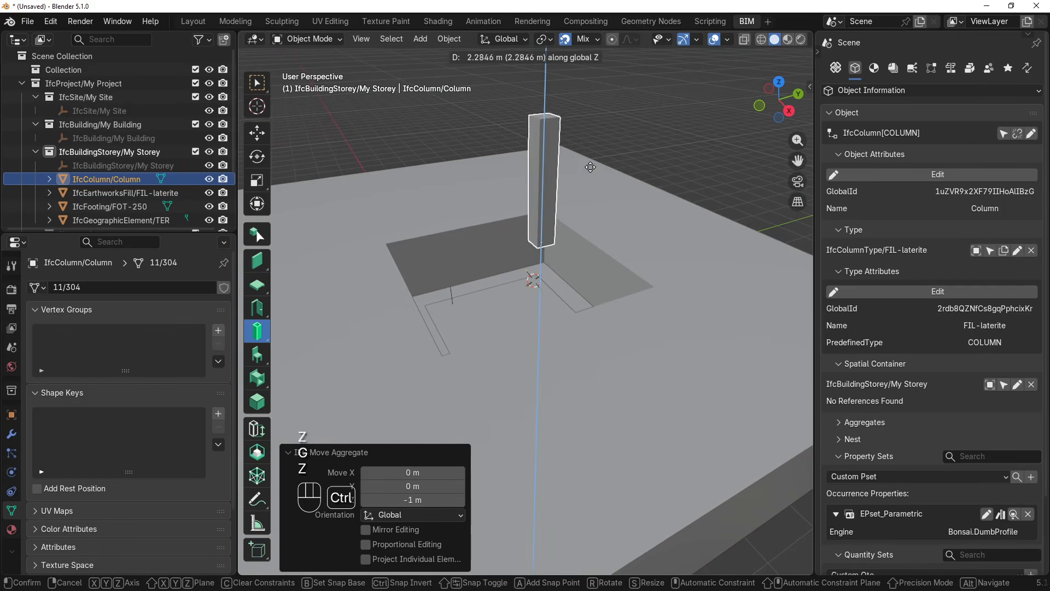
ctrl+click(586, 182)
key(g)
key(z)
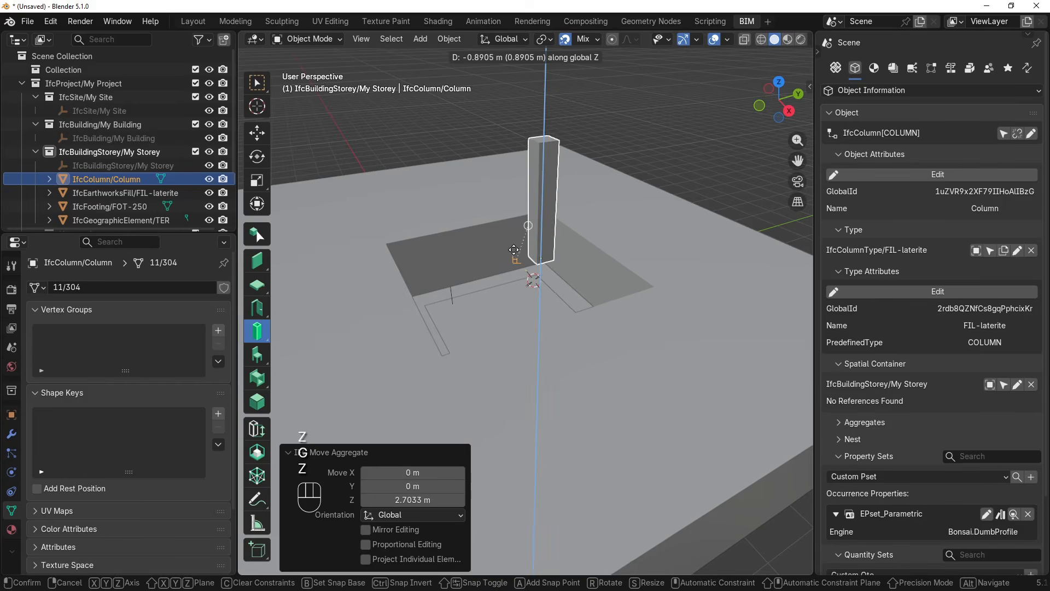
click(521, 272)
Duplicate the column along Y, and the resulting pair along X, so one column stands at each corner of the excavation
middle_drag(524, 274, 461, 283)
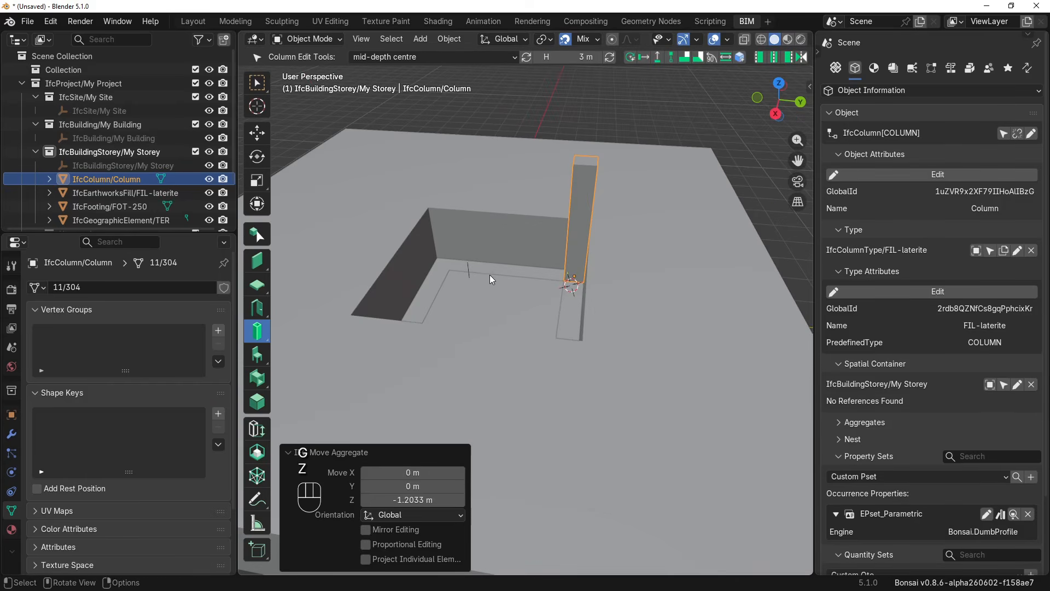
key(shift+d)
key(y)
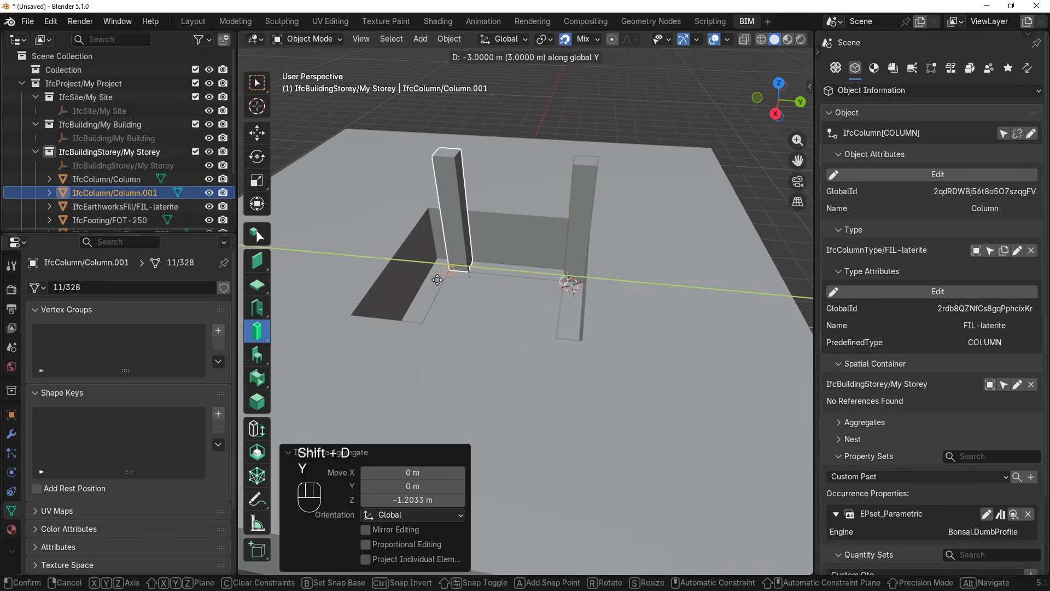
click(445, 271)
middle_drag(445, 270, 546, 217)
shift+click(514, 262)
key(shift+d)
key(x)
click(563, 257)
Move the FIL-laterite fill about -16.2 m along Y, back into the excavation between the columns
scroll(546, 216, down, 2)
click(574, 98)
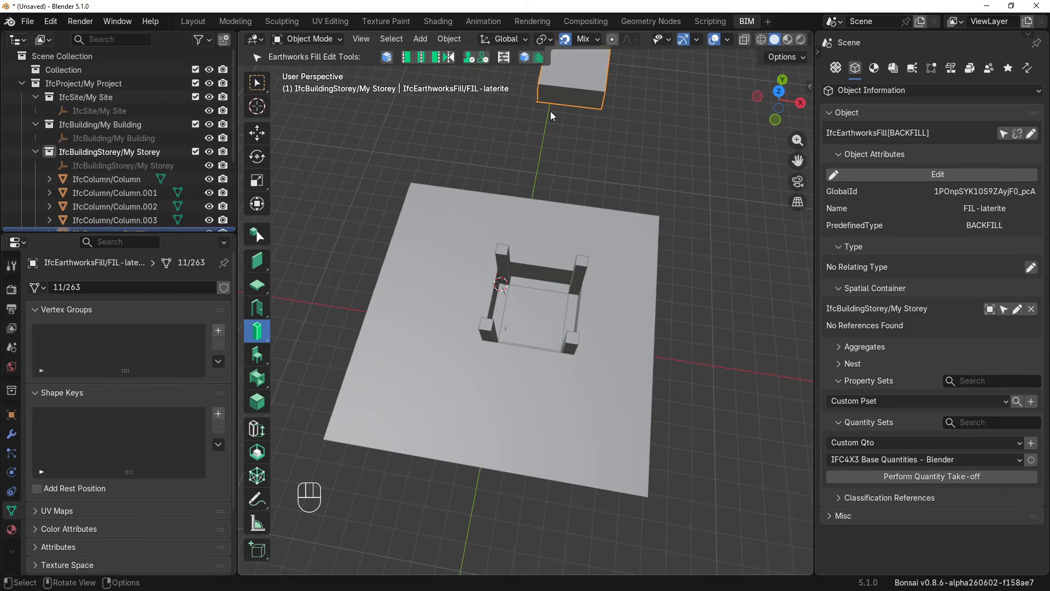
key(g)
key(y)
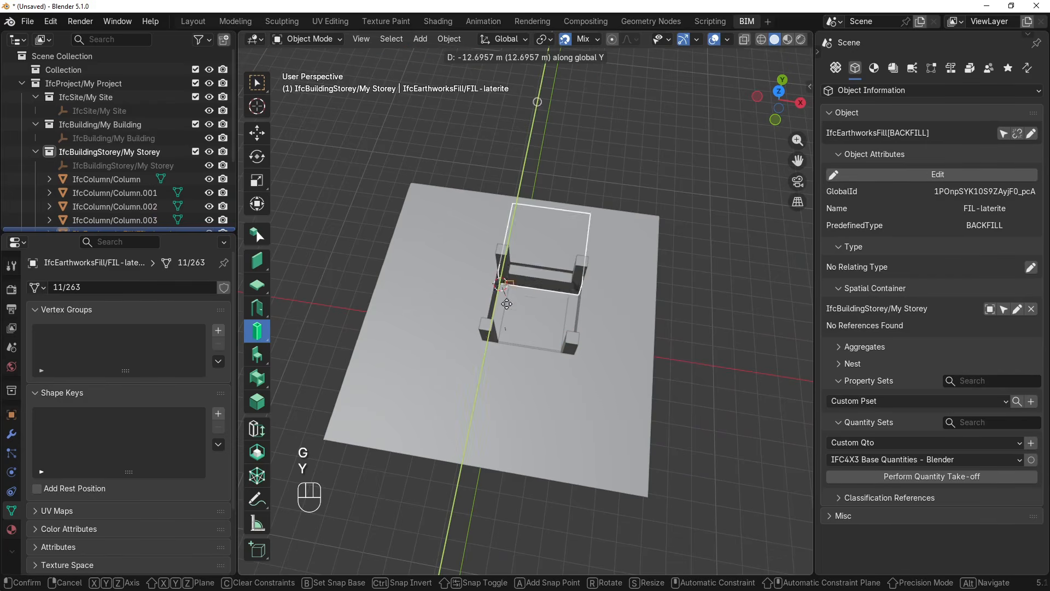
click(488, 343)
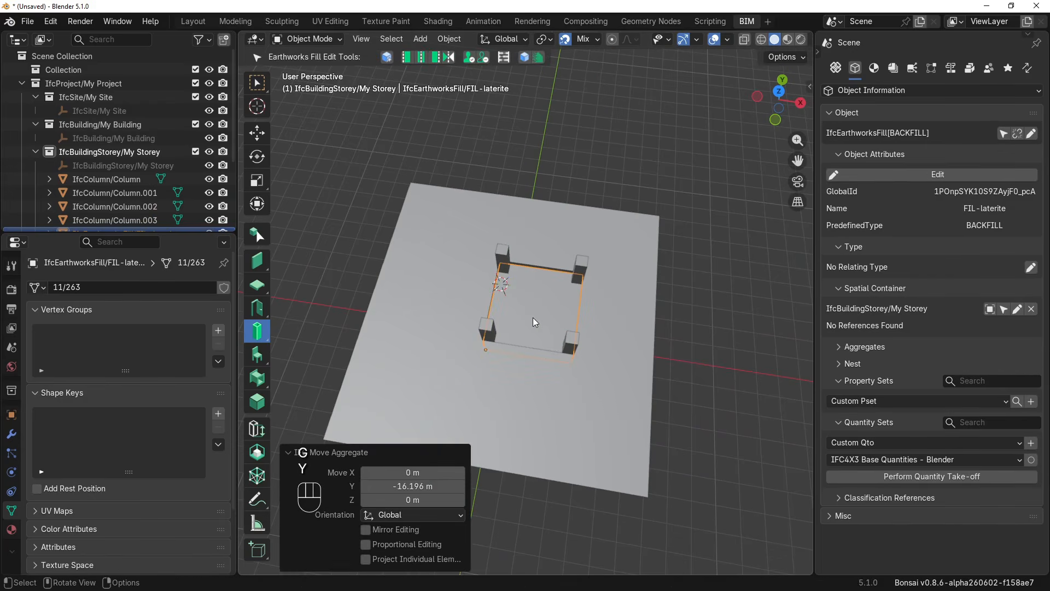
Open the FIL-laterite fill's extrusion profile for editing in top view and insert a midpoint vertex on its left edge
key(KP_7)
key(Tab)
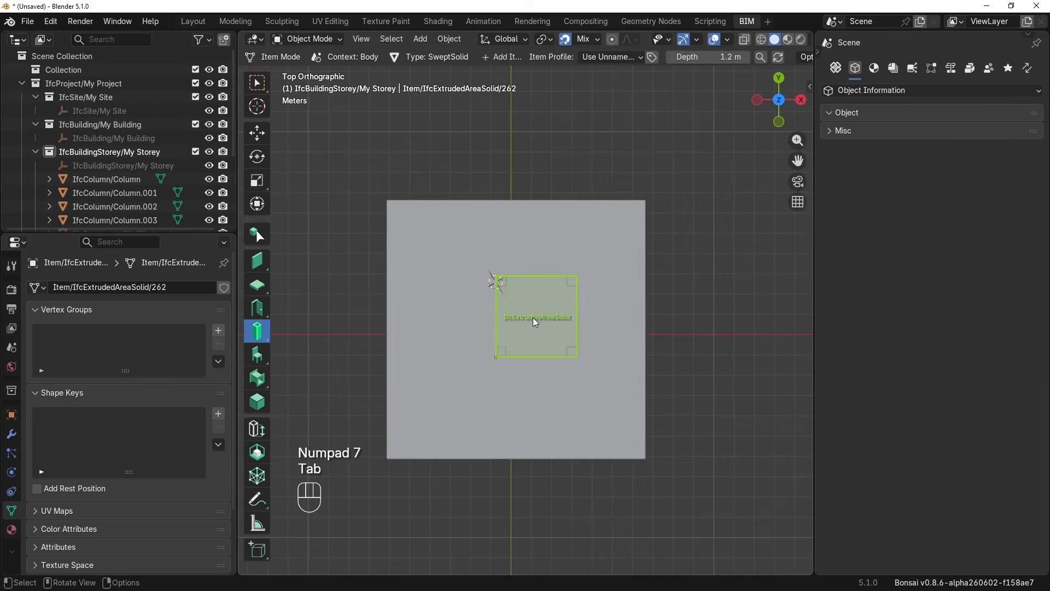
key(Tab)
shift+middle_drag(532, 309, 476, 208)
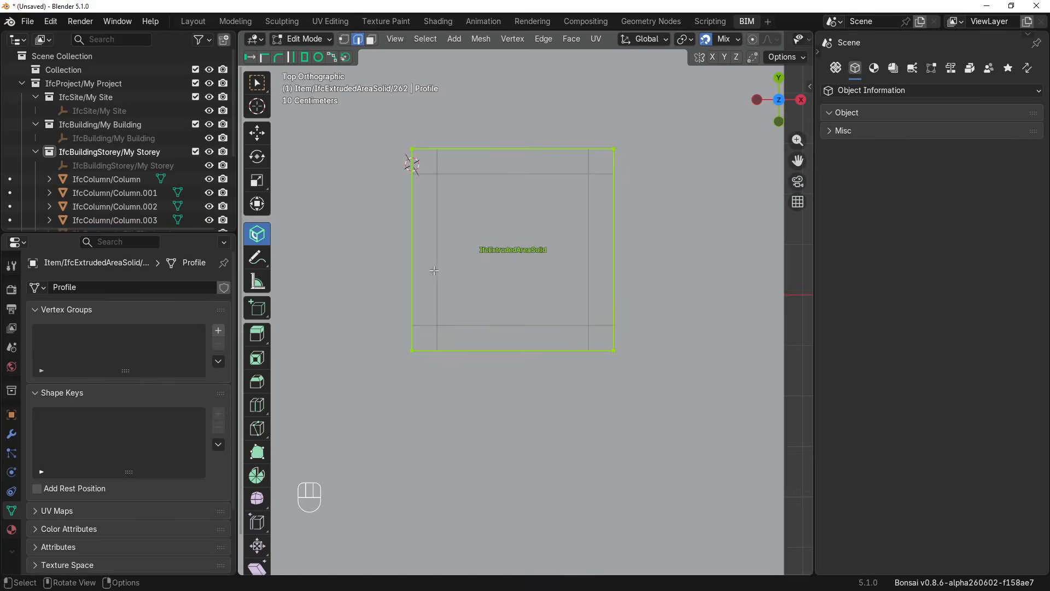
key(ctrl+r)
click(415, 265)
click(413, 254)
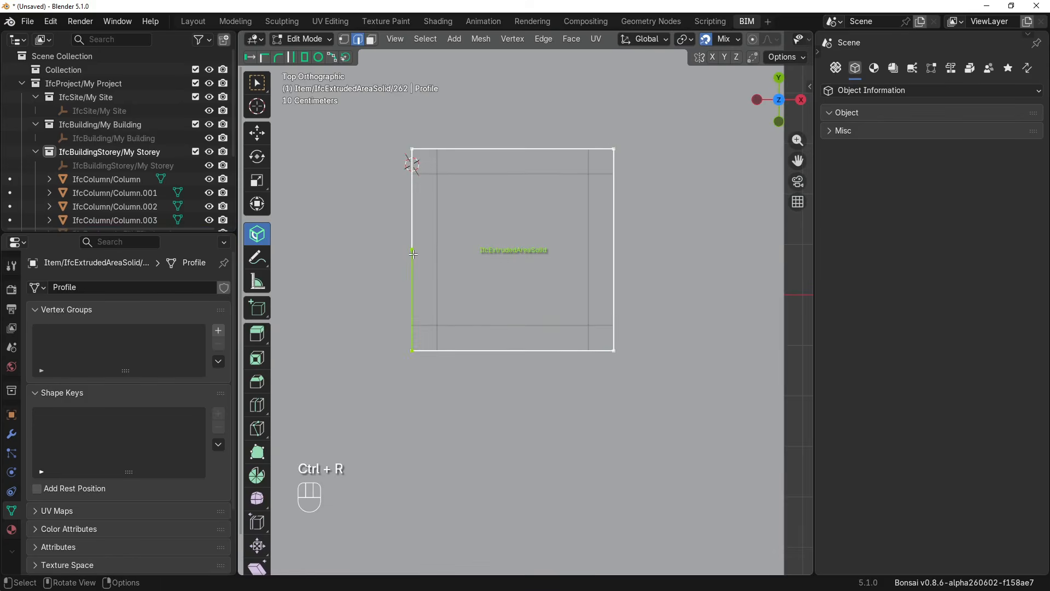
Move the new left-edge vertex along Y to the lower face of the upper-left column
key(g)
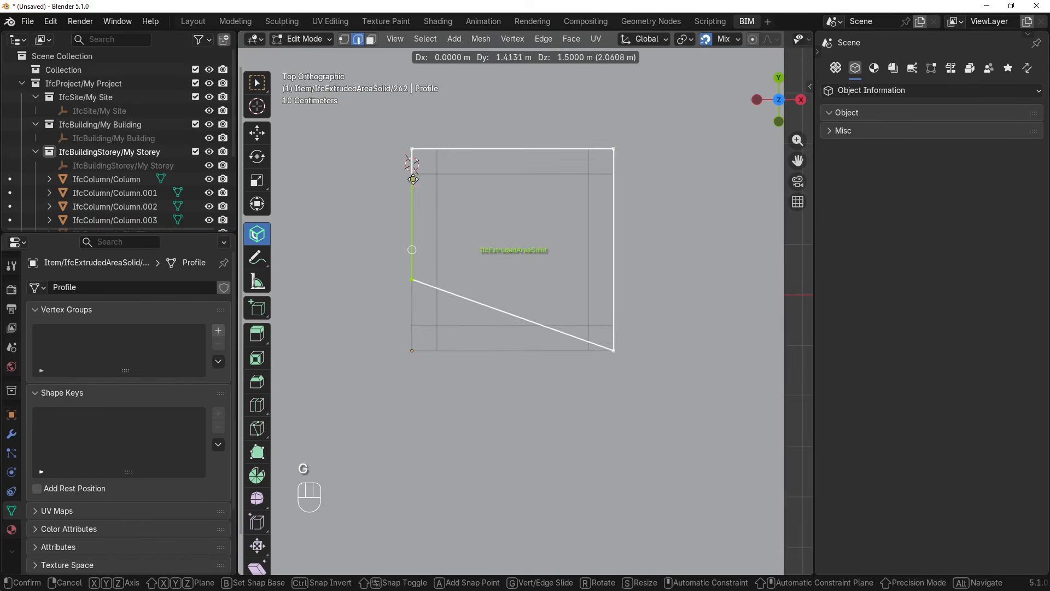
key(Escape)
key(1)
click(417, 252)
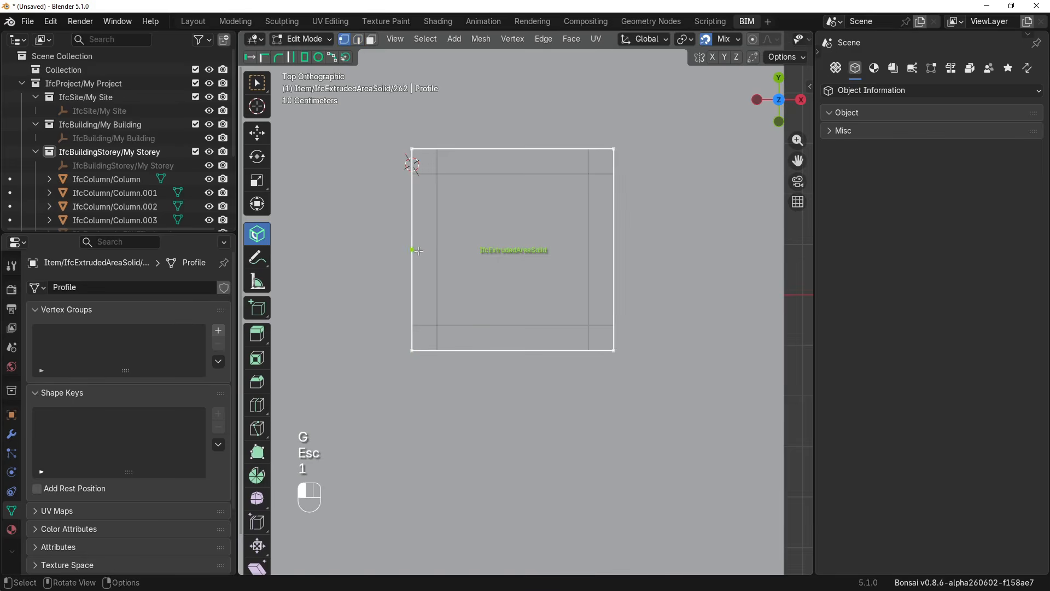
key(g)
key(y)
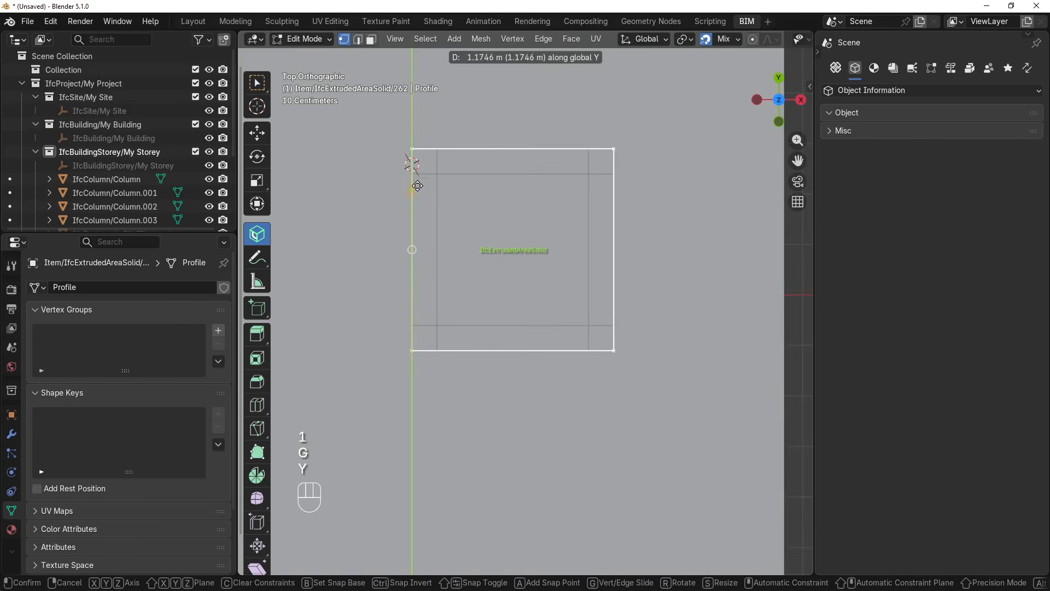
click(417, 145)
Move the profile's upper-left corner 0.5 m along X and snap an added diagonal midpoint to the column's inner corner, forming a square notch
click(416, 144)
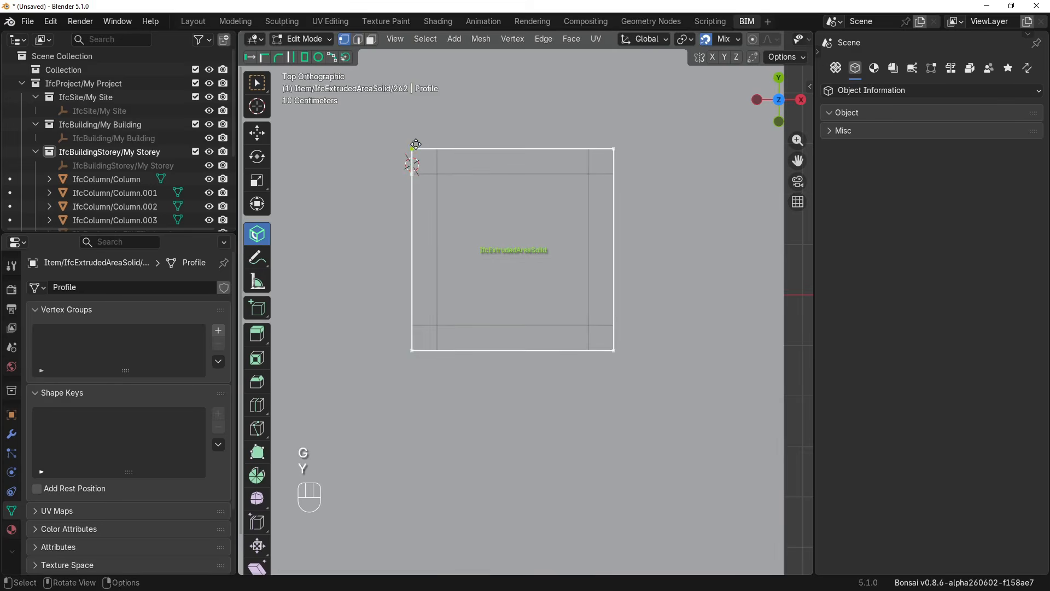
key(g)
key(x)
click(437, 156)
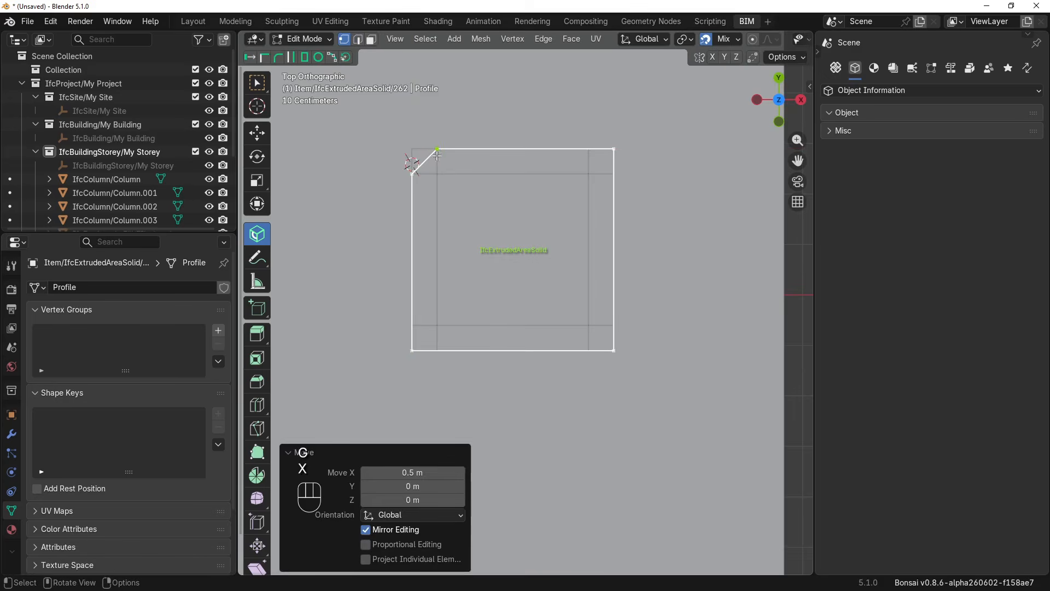
key(ctrl+r)
click(430, 165)
right_click(430, 165)
key(g)
click(441, 173)
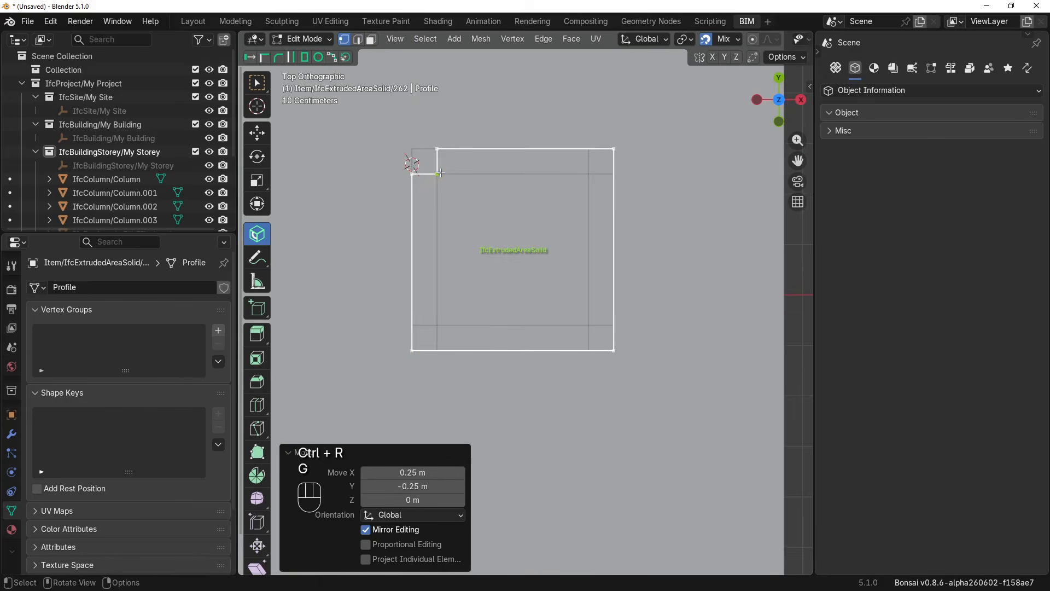
Move the profile's upper-right corner about 0.5 m inward along X and snap an added right-edge vertex to that column's inner corner
click(614, 149)
key(g)
key(g)
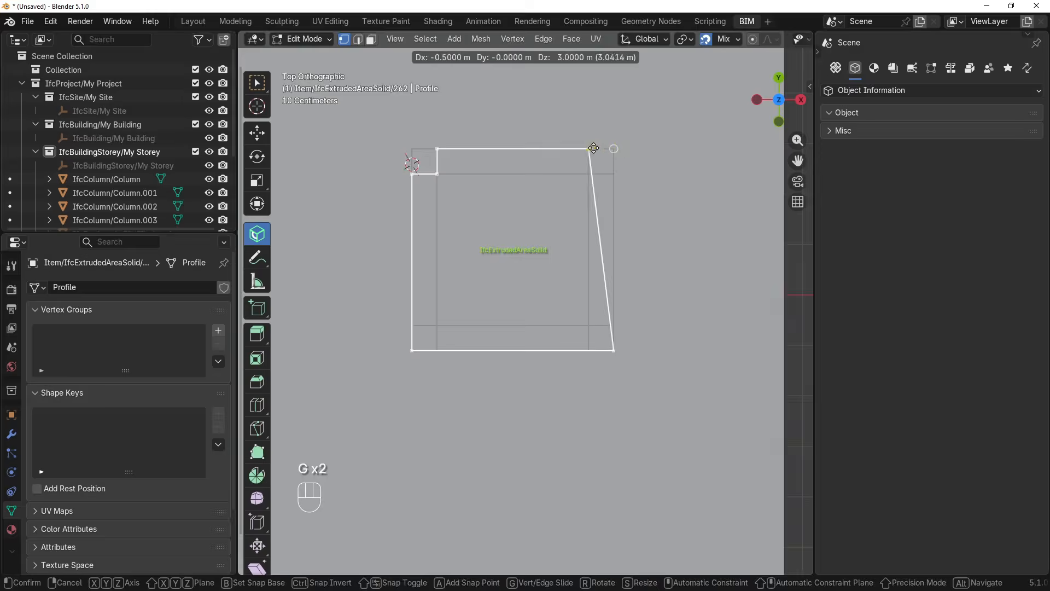
click(592, 148)
key(g)
click(590, 149)
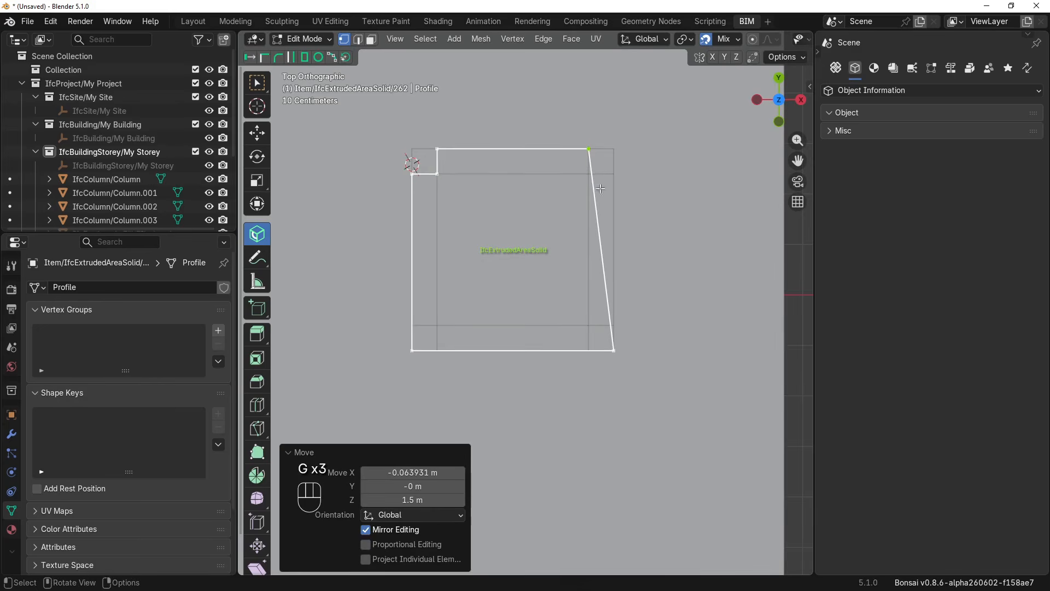
key(ctrl+r)
click(603, 262)
right_click(603, 261)
key(g)
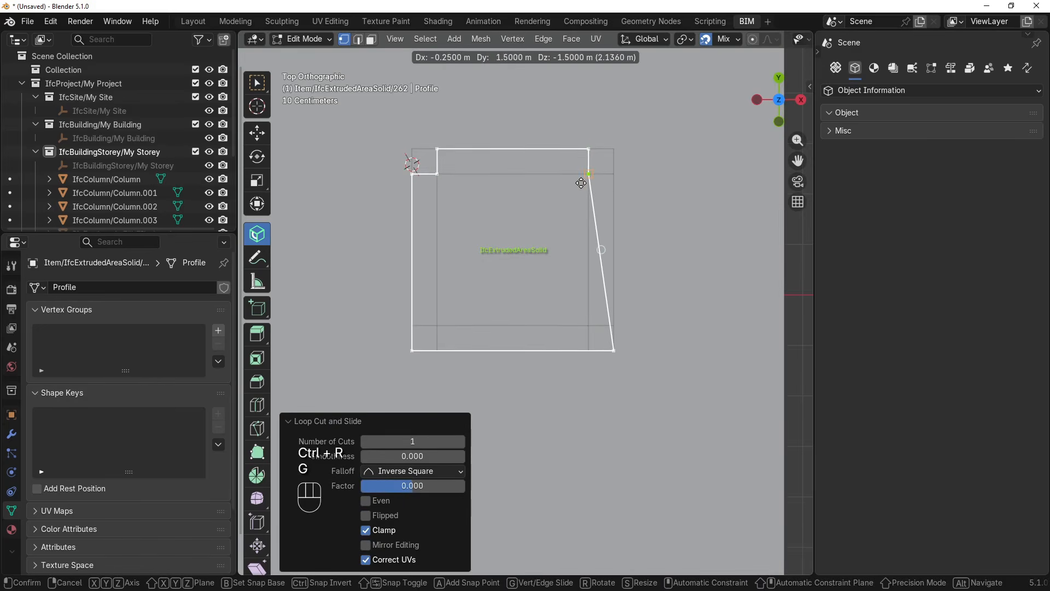
click(592, 201)
Complete the upper-right column notch with another right-edge vertex at the column's outer corner, and save the fill profile
key(ctrl+r)
click(601, 262)
right_click(601, 262)
key(g)
click(612, 174)
scroll(607, 183, down, 3)
middle_drag(564, 236, 518, 209)
key(Tab)
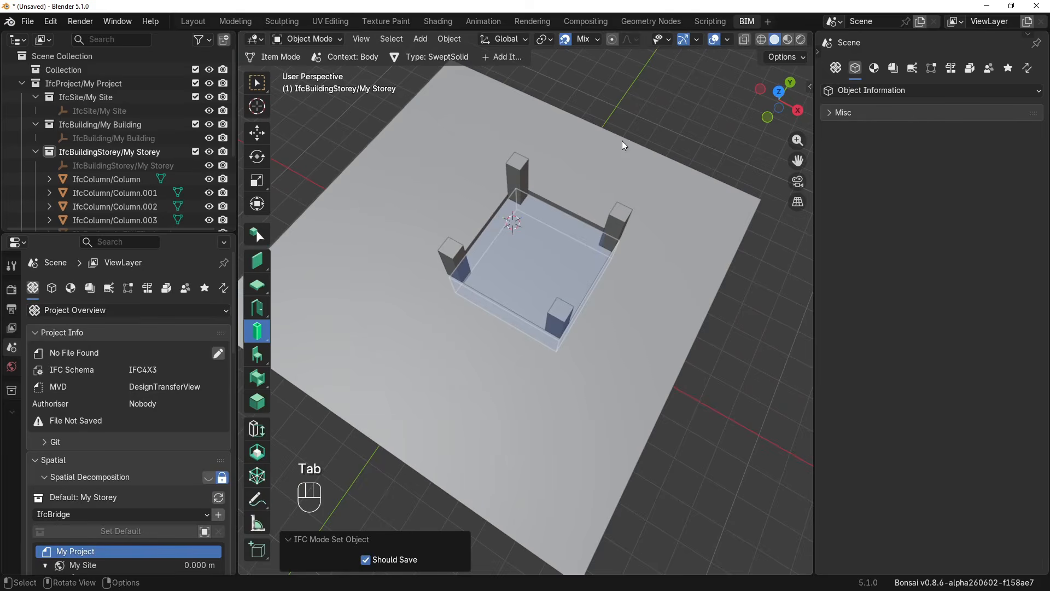
key(Tab)
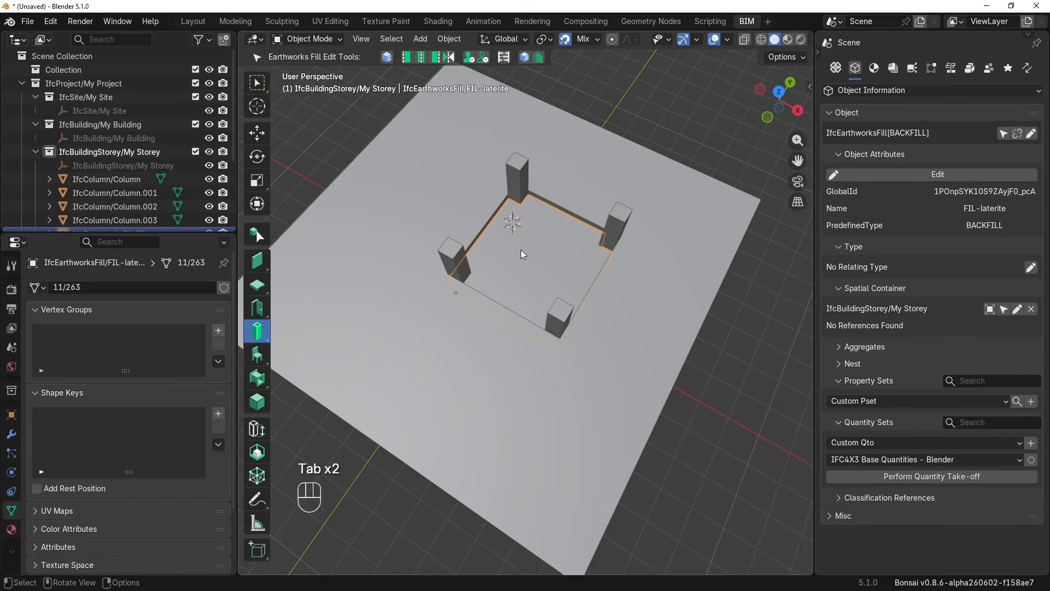
Examine the notched FIL-laterite fill in isolation, and its extruded solid item within the full scene
key(KP_Divide)
middle_drag(442, 219, 681, 330)
key(KP_Divide)
scroll(572, 241, down, 4)
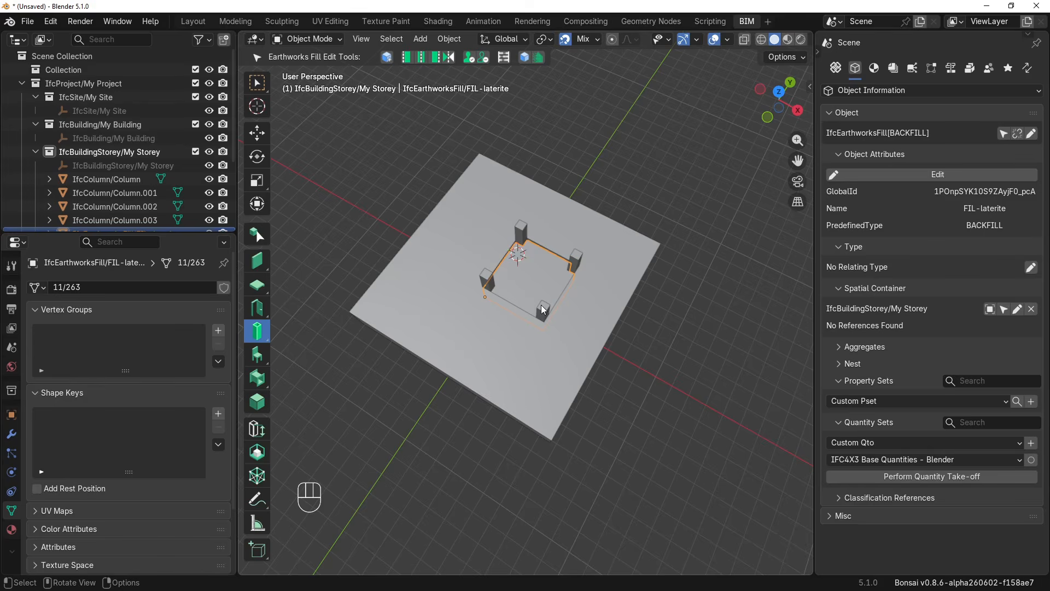
key(Tab)
key(Tab)
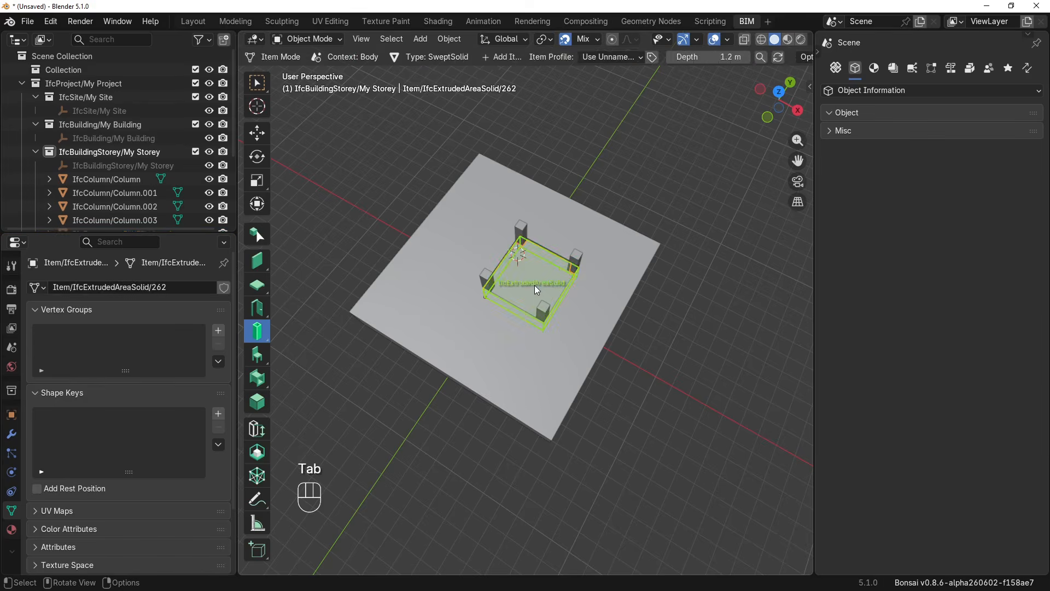
key(Tab)
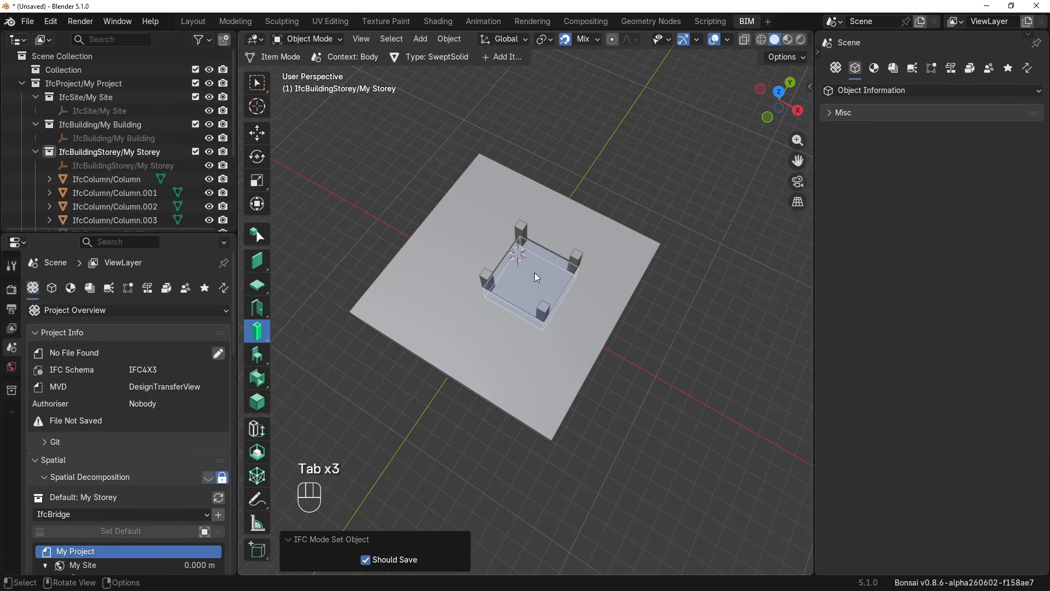
key(Tab)
middle_drag(550, 296, 533, 280)
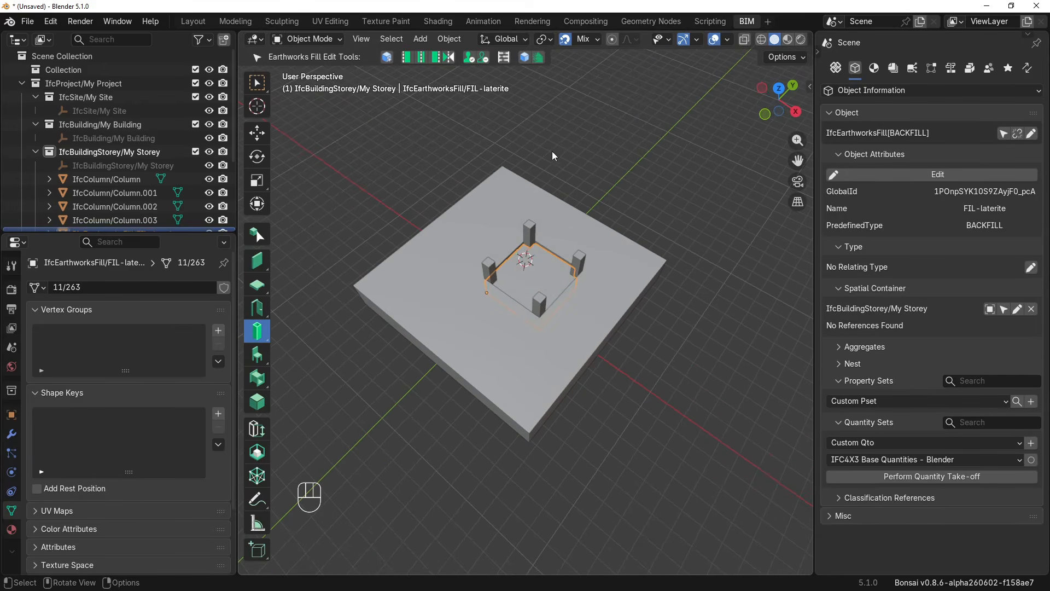
Set the extrusion depth of the FIL-laterite fill's solid to 1 m
key(Tab)
click(690, 57)
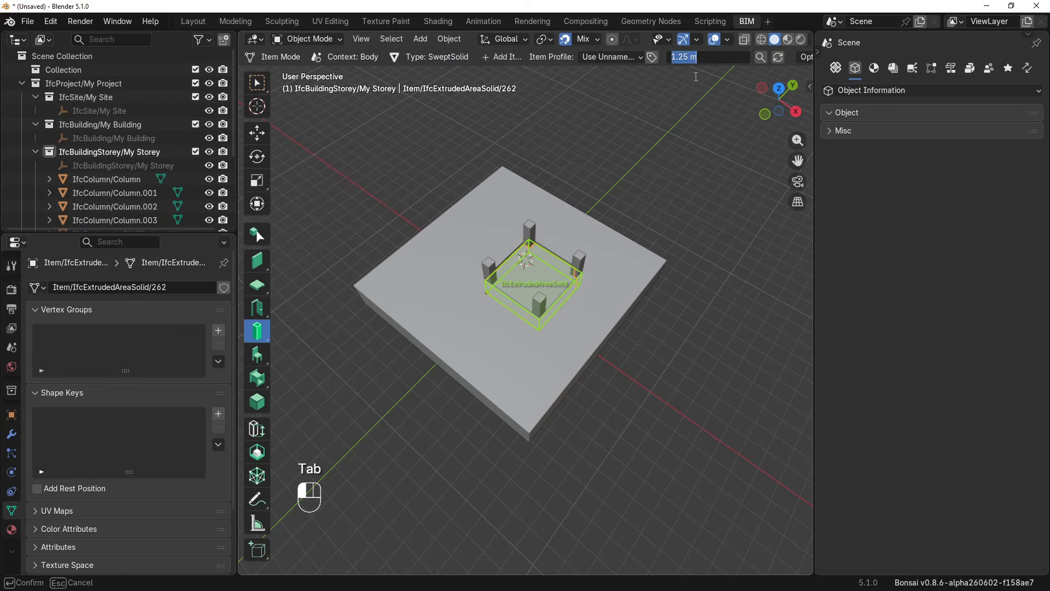
text(1)
key(Return)
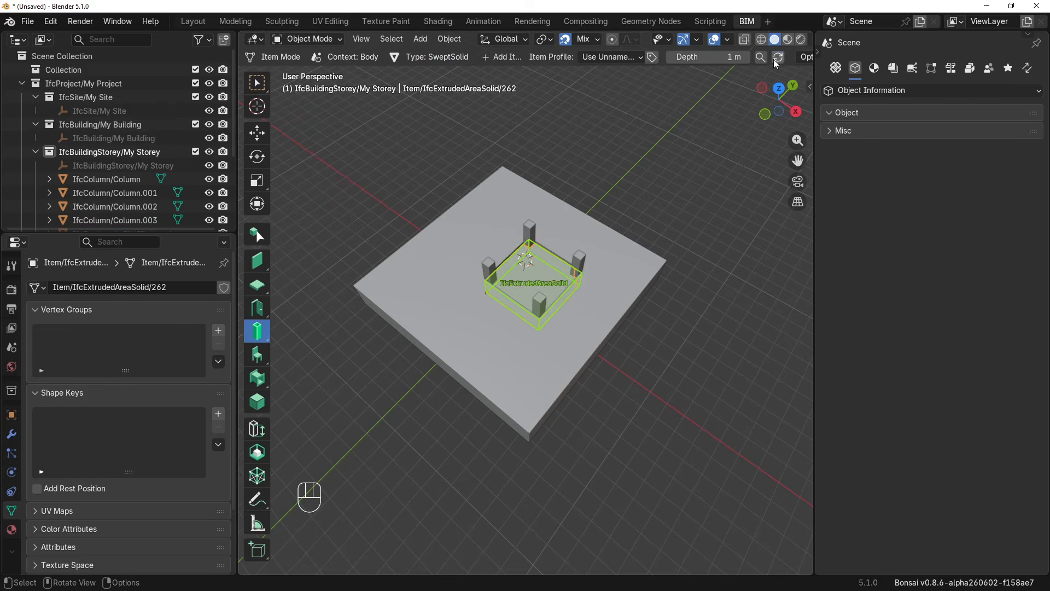
scroll(662, 132, up, 2)
key(Tab)
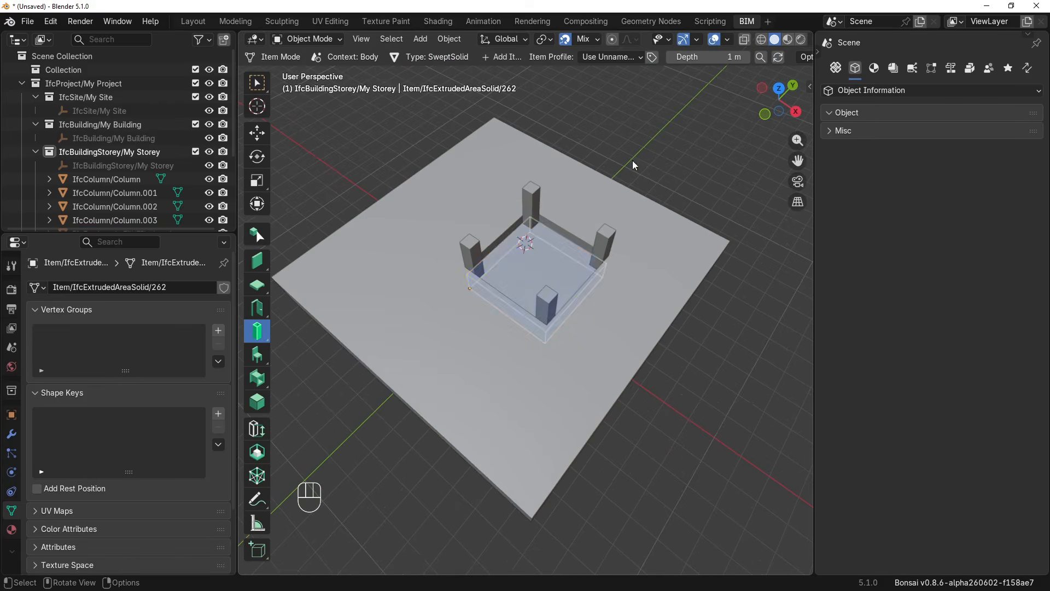
scroll(531, 256, up, 3)
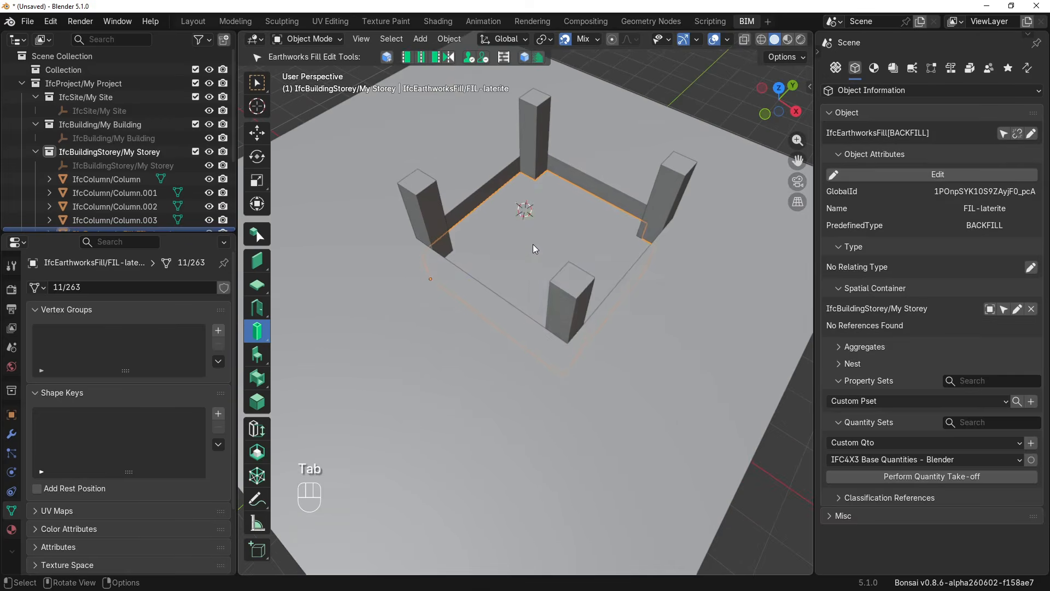
Place the 3D cursor on the fill's top surface and add an Extruded Area Solid Cube item to the fill there
key(Tab)
shift+right_click(536, 238)
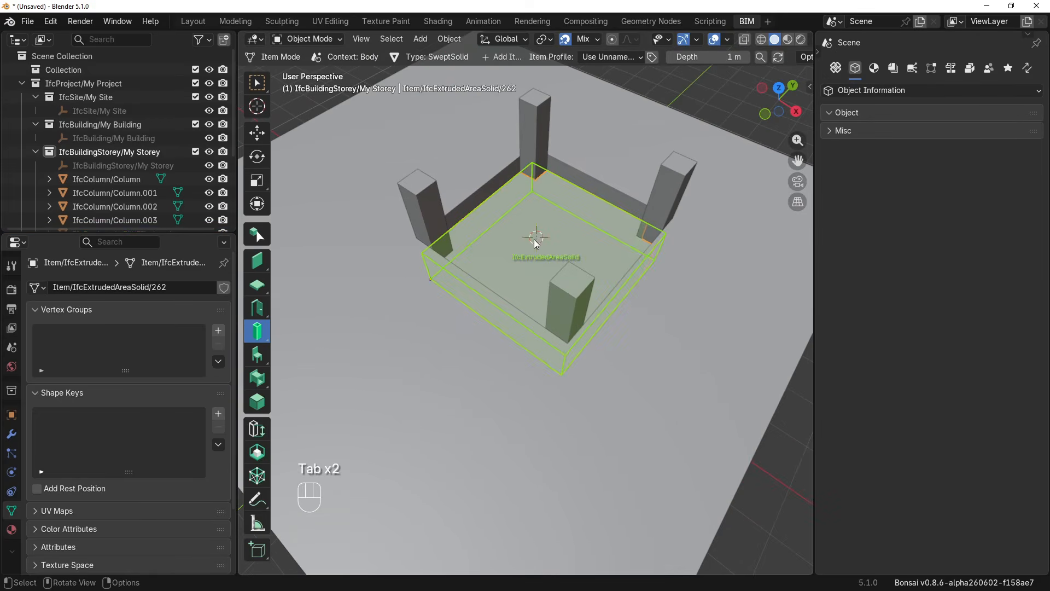
click(494, 57)
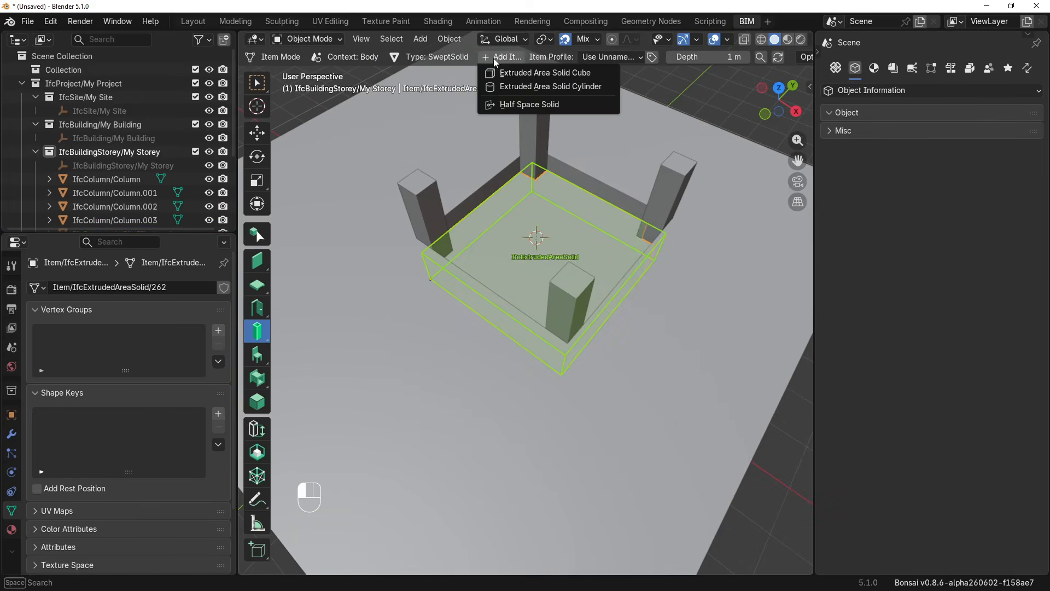
click(511, 71)
click(560, 226)
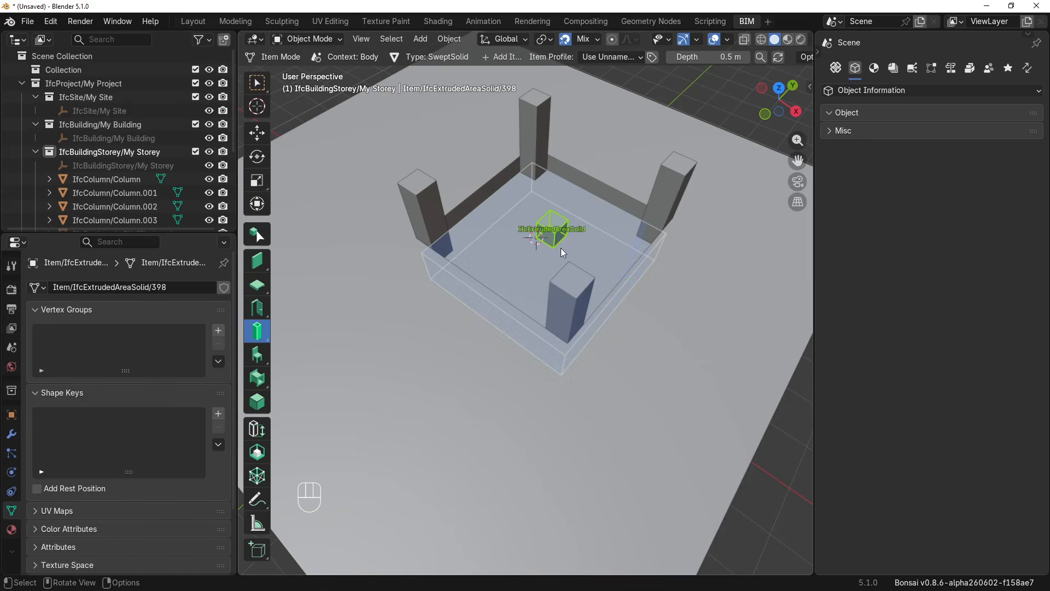
click(496, 57)
Open the new cube's profile for editing and stretch its near edge along negative Y towards the excavation's side
key(Tab)
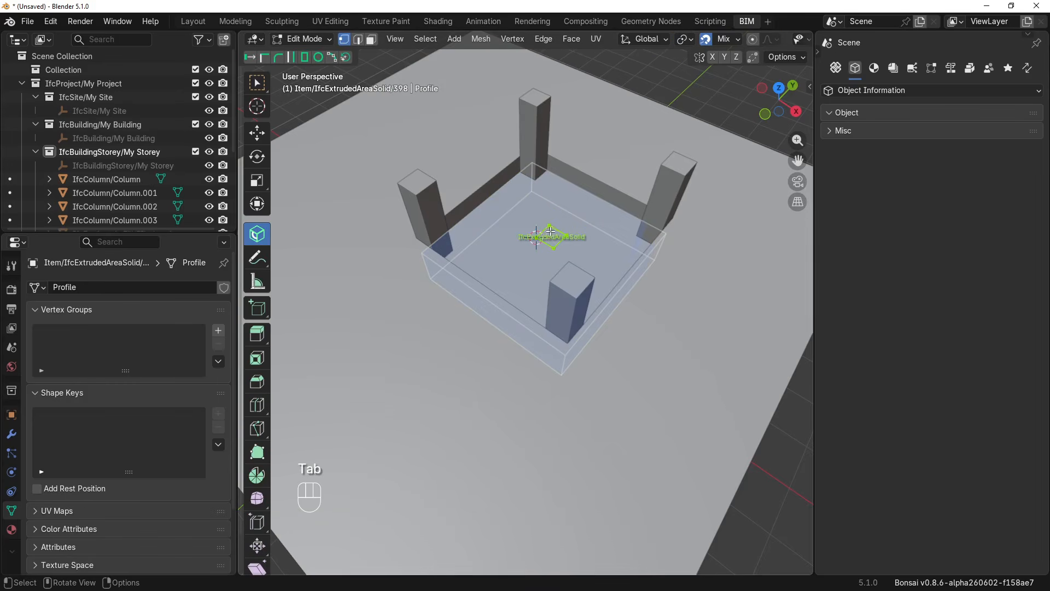
key(g)
click(547, 241)
click(544, 241)
key(2)
key(g)
key(y)
click(507, 276)
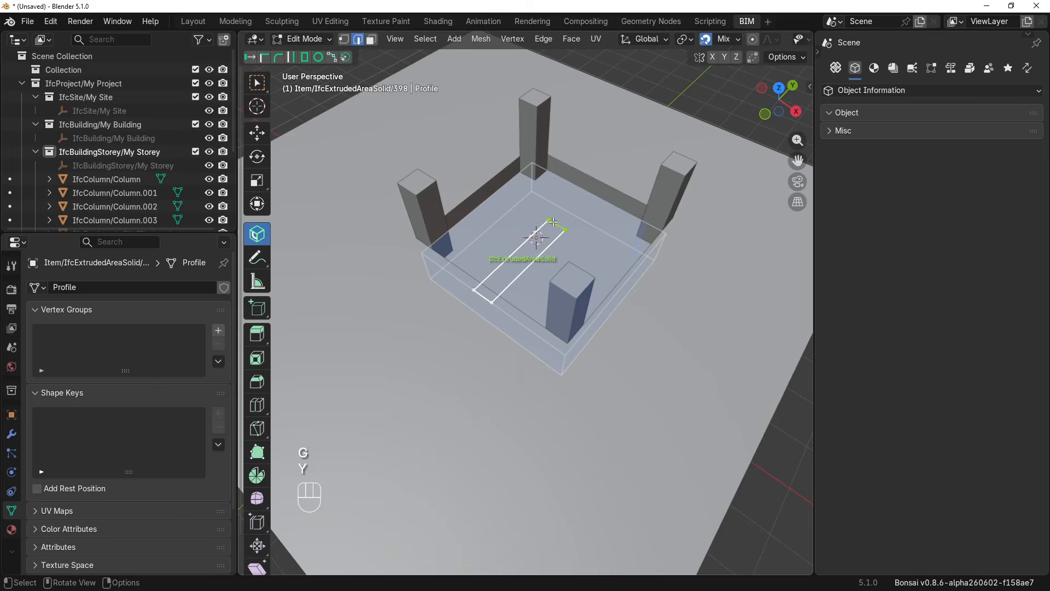
Stretch the cube profile's far edge along Y and its side edge about 1.39 m along X, and save the profile
key(g)
key(y)
click(585, 217)
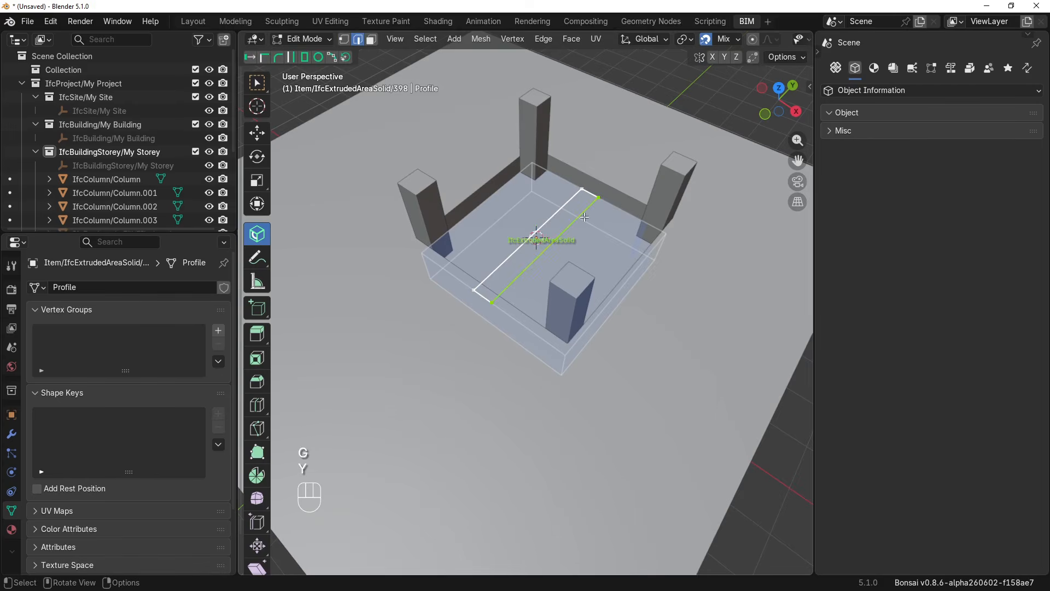
key(g)
key(x)
click(594, 222)
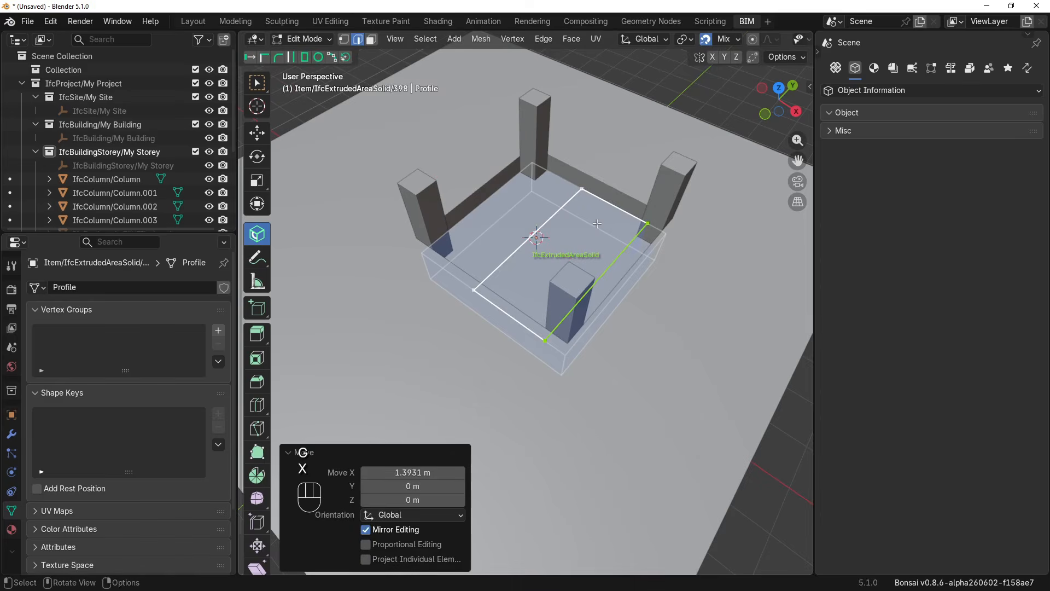
key(Tab)
key(Tab)
Isolate the two-solid FIL-laterite fill and perform its quantity take-off with IFC4X3 Base Quantities - Blender
middle_drag(545, 244, 628, 222)
key(KP_Divide)
key(Tab)
middle_drag(585, 306, 524, 296)
scroll(523, 294, up, 4)
scroll(527, 294, down, 5)
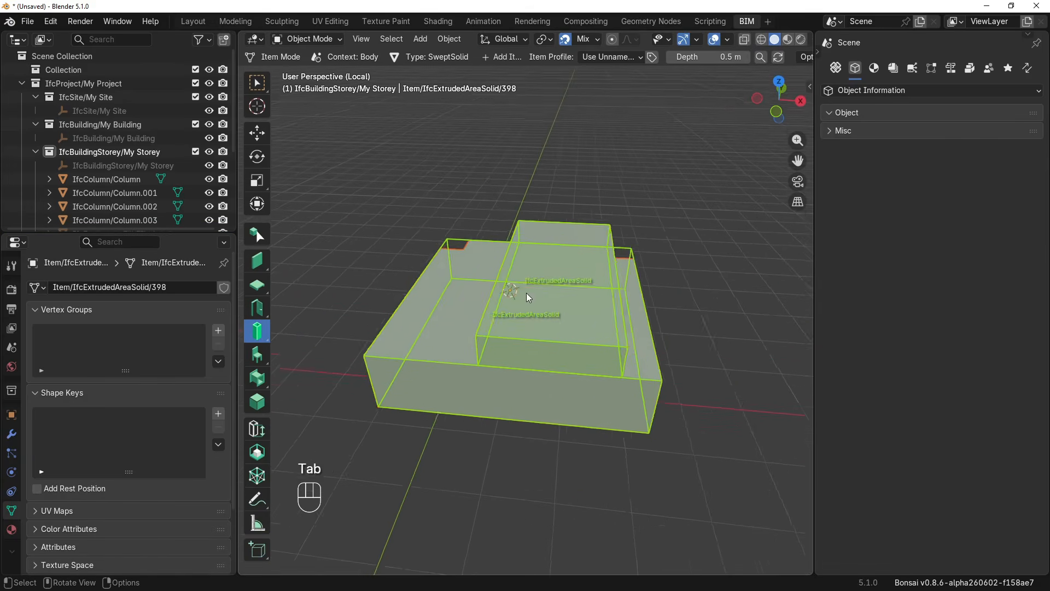
click(649, 251)
key(Tab)
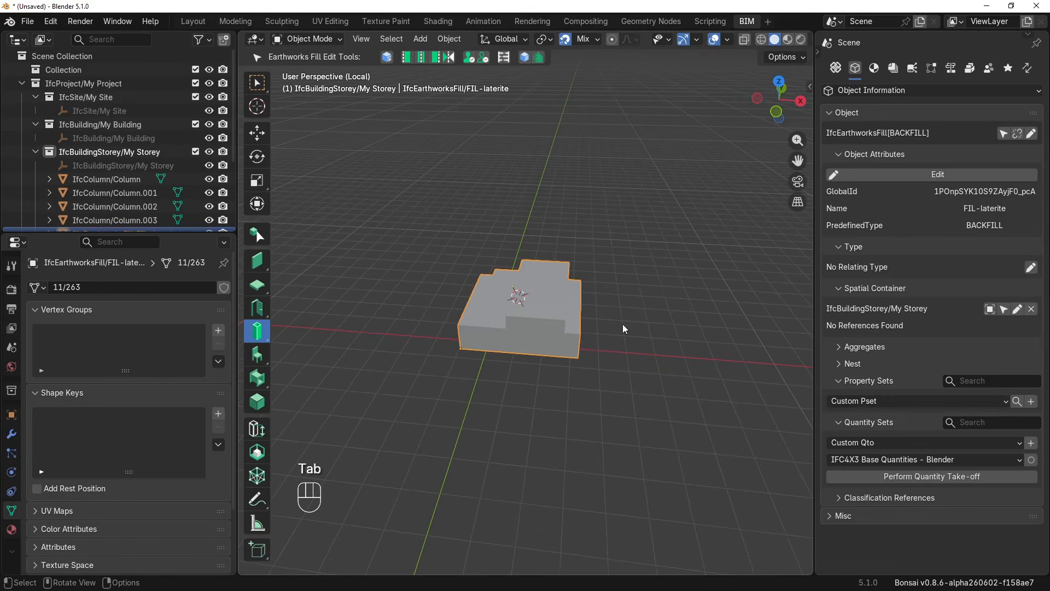
click(966, 476)
scroll(978, 483, down, 3)
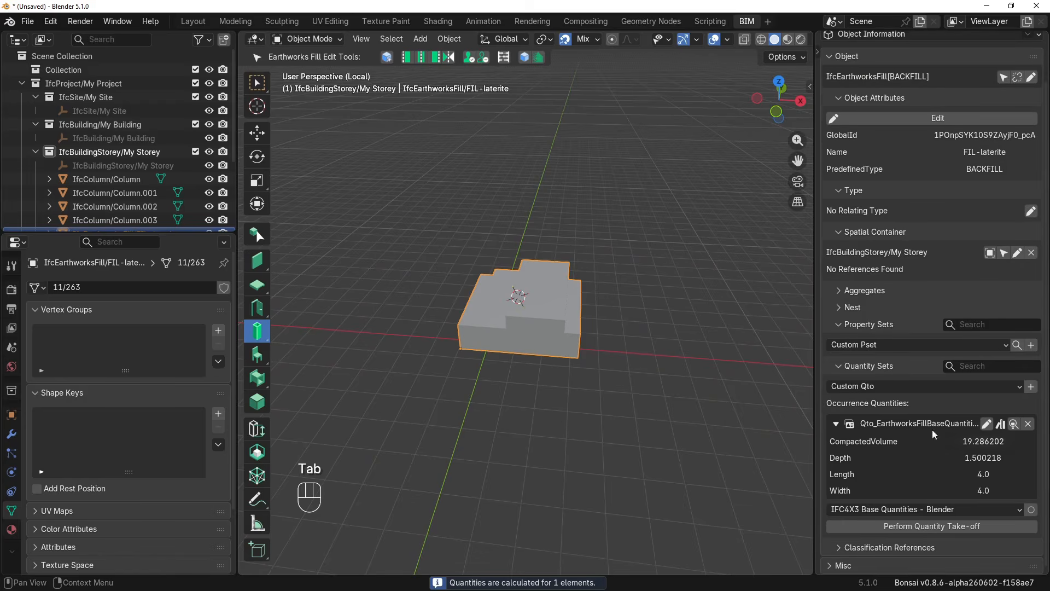